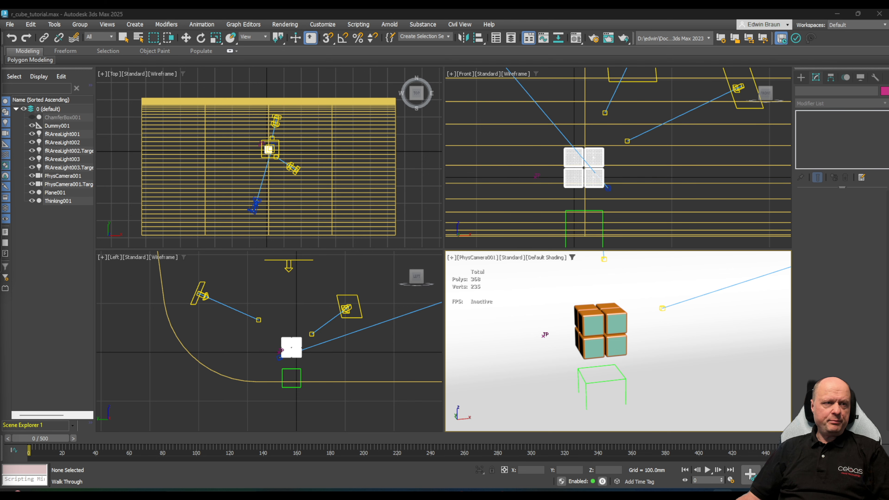
Step: Switch to the YouTube video in Chrome and watch the fluffy 3D Rubik's Cube reference around 0:37
key(alt+Tab)
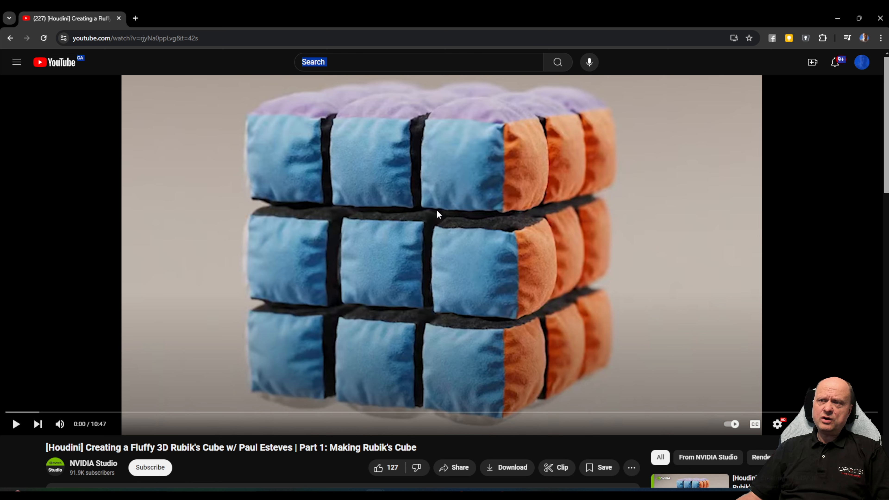
click(15, 425)
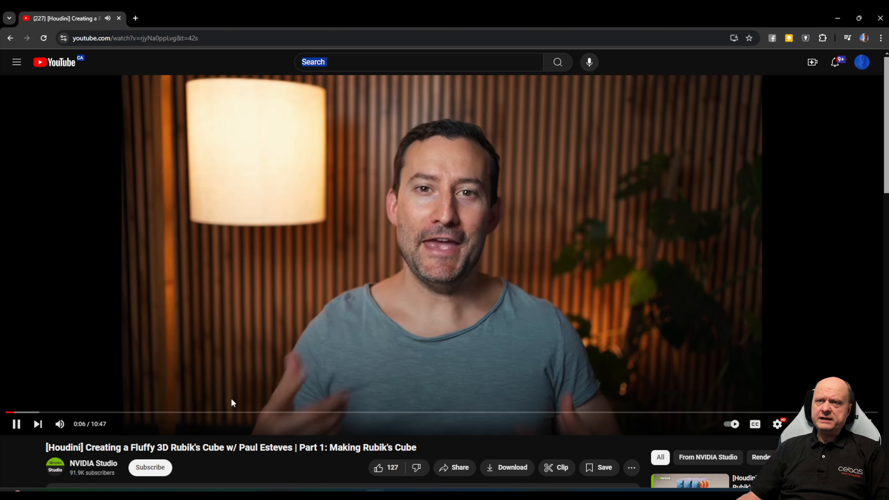
click(17, 424)
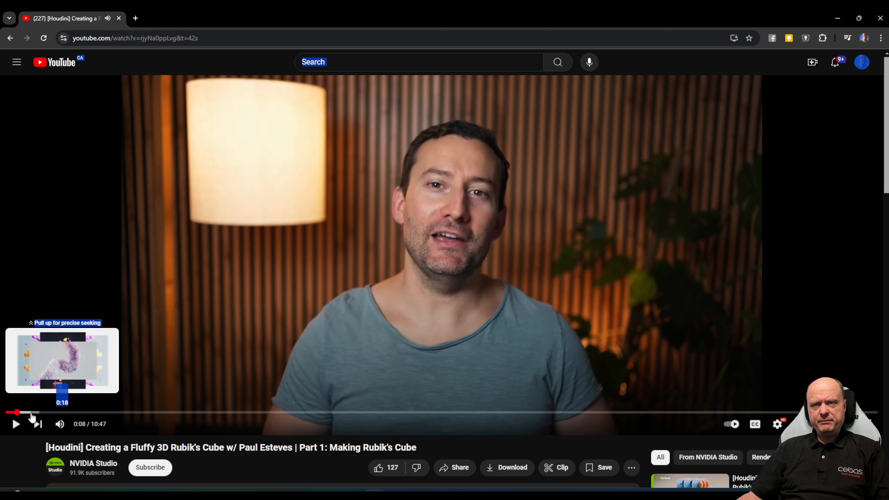
click(56, 414)
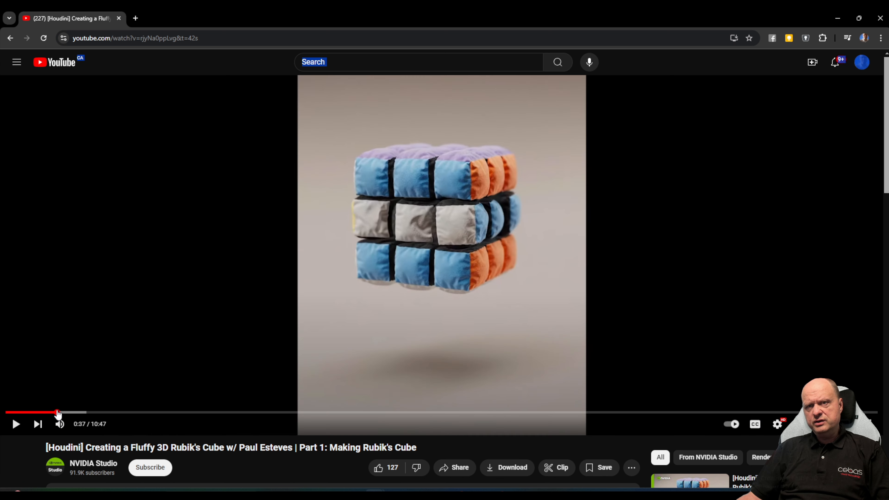
click(16, 429)
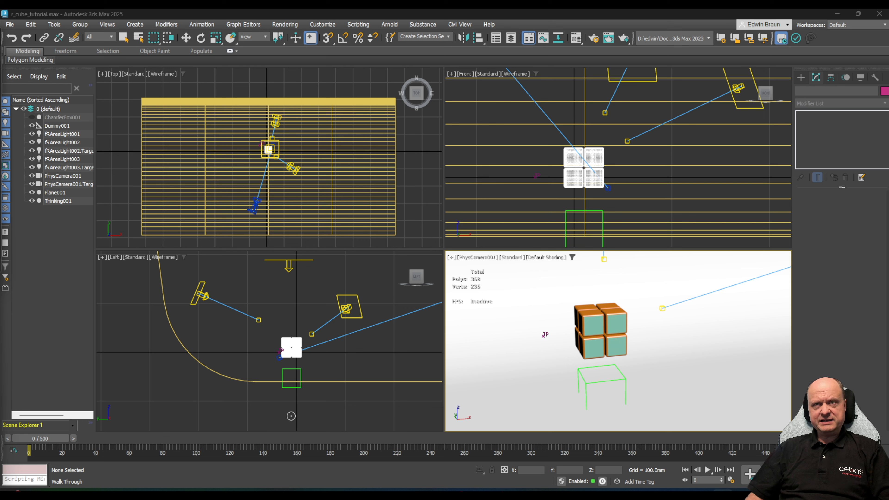
Step: Play the cube animation in 3ds Max to preview it, stop it and return to frame 0
click(709, 471)
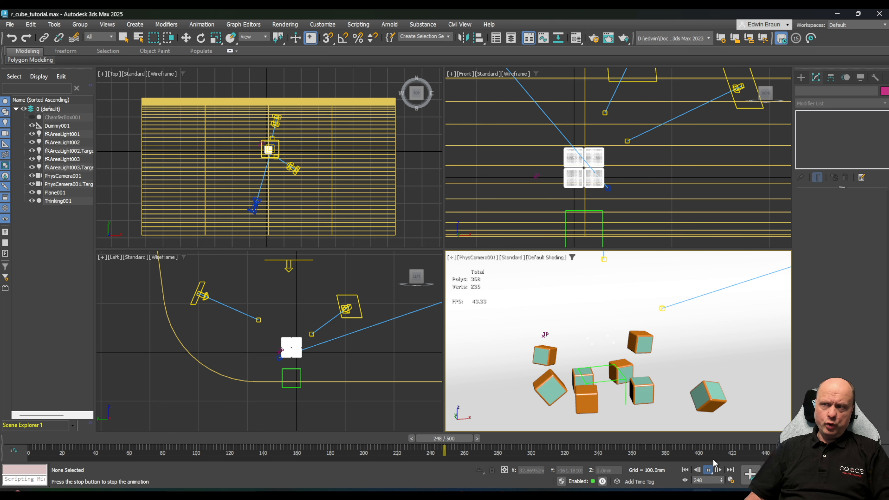
click(708, 470)
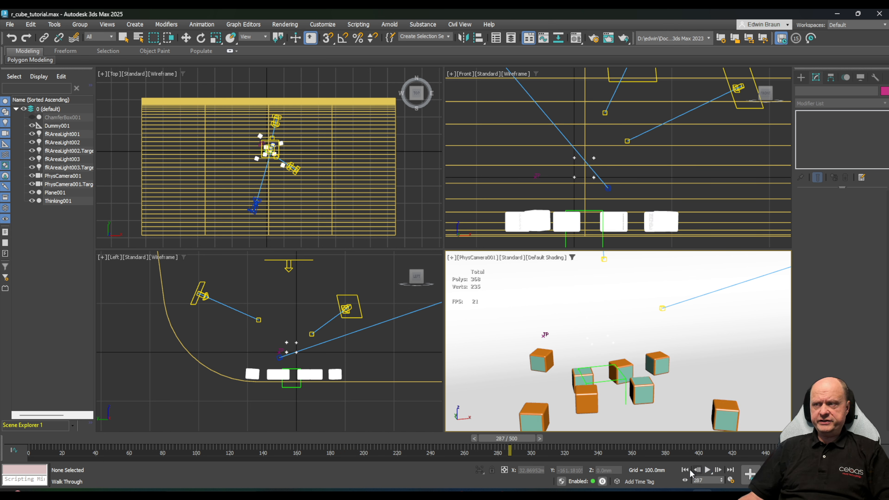
click(685, 469)
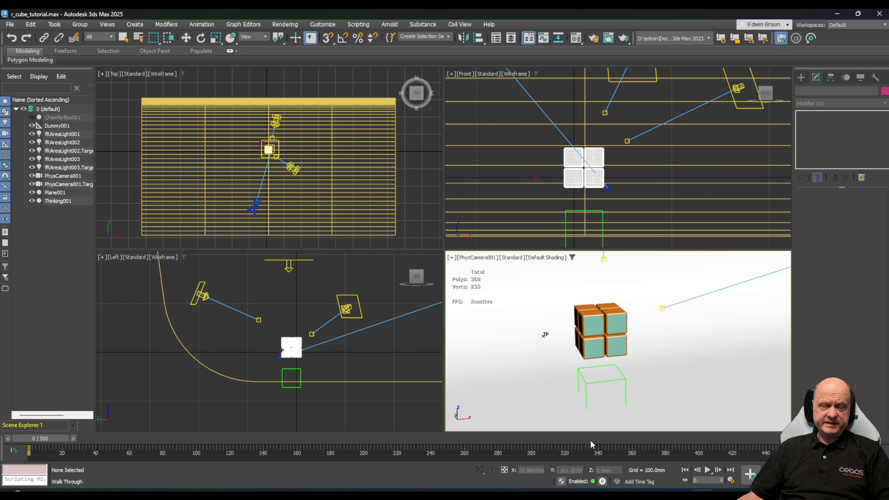
Step: Open the particle editor of Thinking001 and rename the "create" dynamic set to "create and simulate"
click(59, 201)
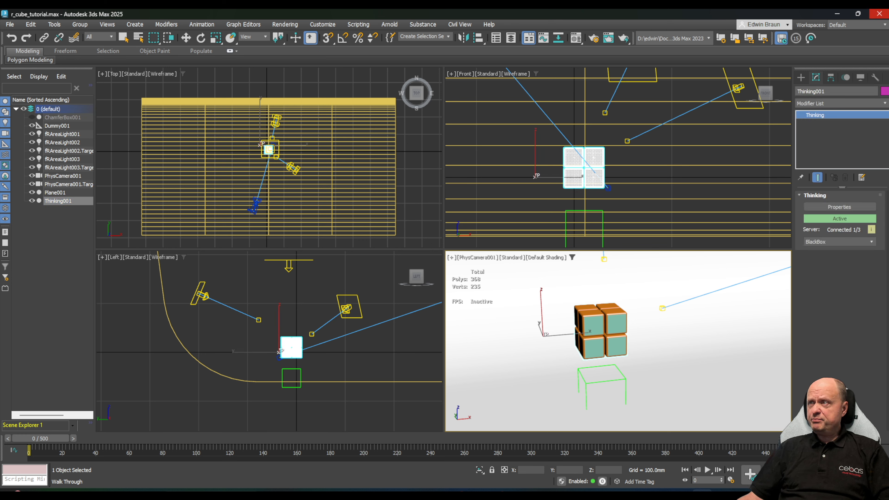
click(849, 208)
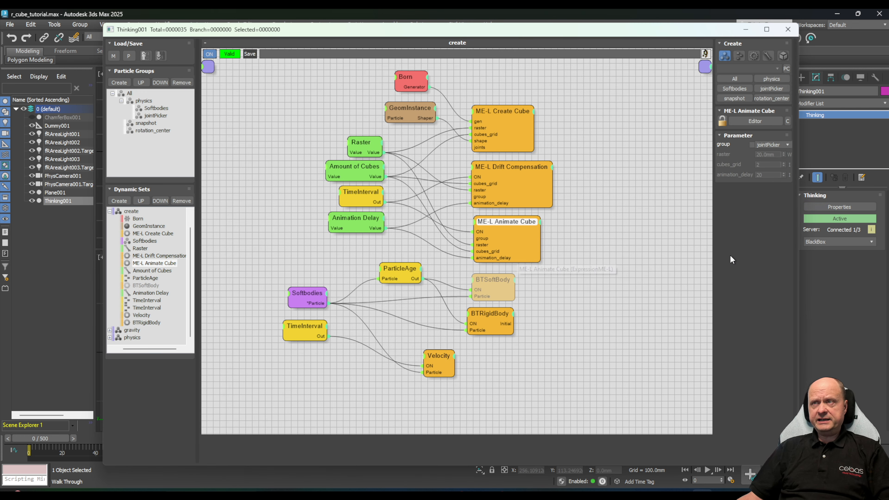
click(131, 211)
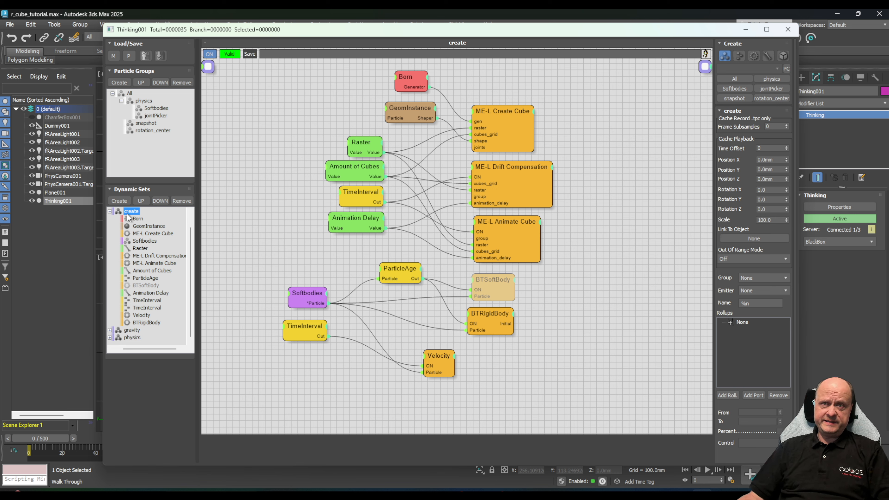
click(139, 212)
click(140, 212)
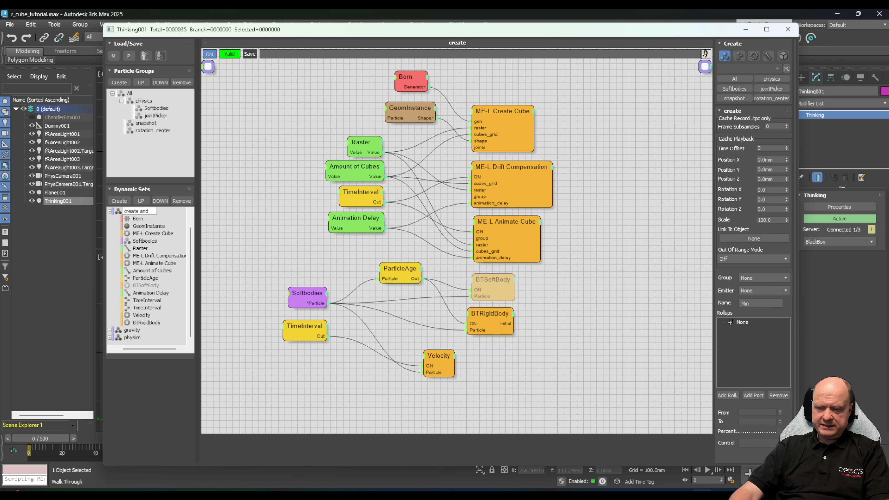
text(imulate)
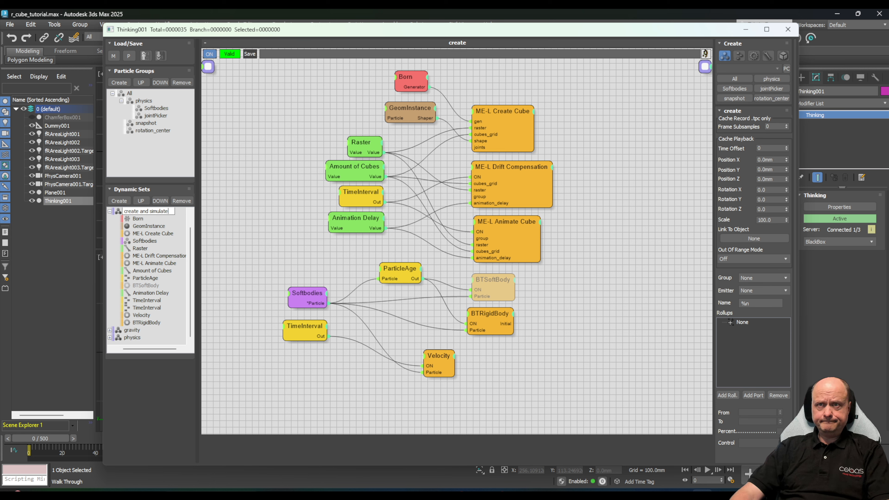
key(Return)
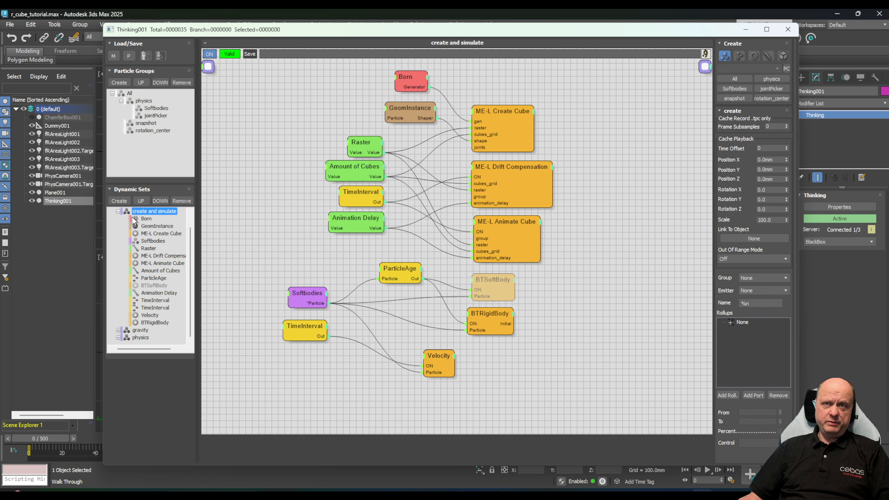
Step: Open the gravity dynamic set and shift its Softbodies and Force nodes slightly up and to the left in the graph
click(141, 330)
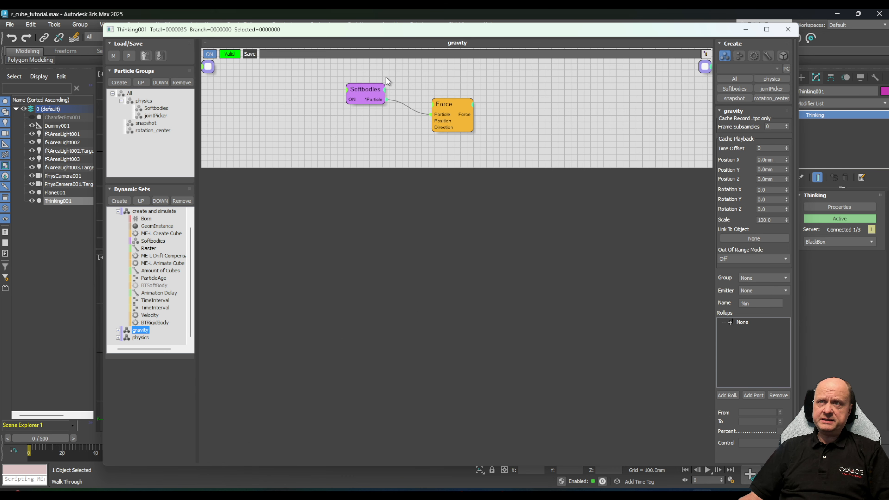
mouse_move(366, 93)
mouse_down()
mouse_move(352, 104)
mouse_move(359, 84)
mouse_up()
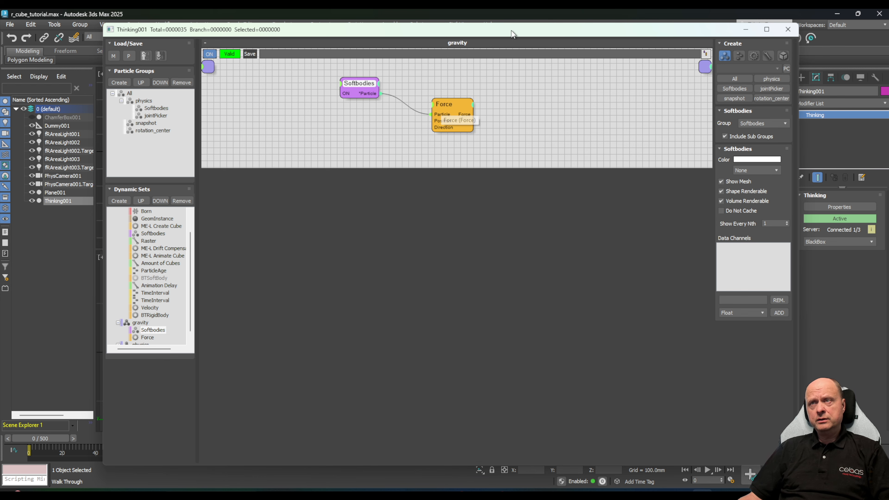
drag(519, 27, 463, 25)
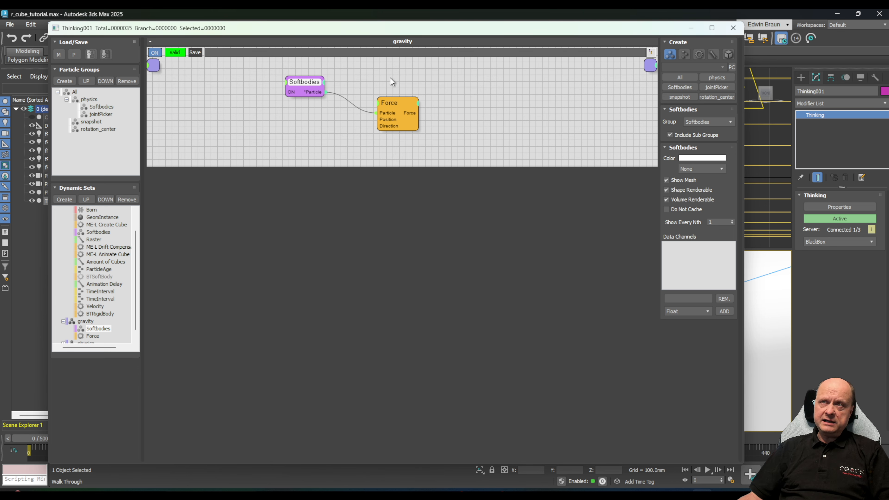
click(397, 104)
drag(396, 104, 386, 92)
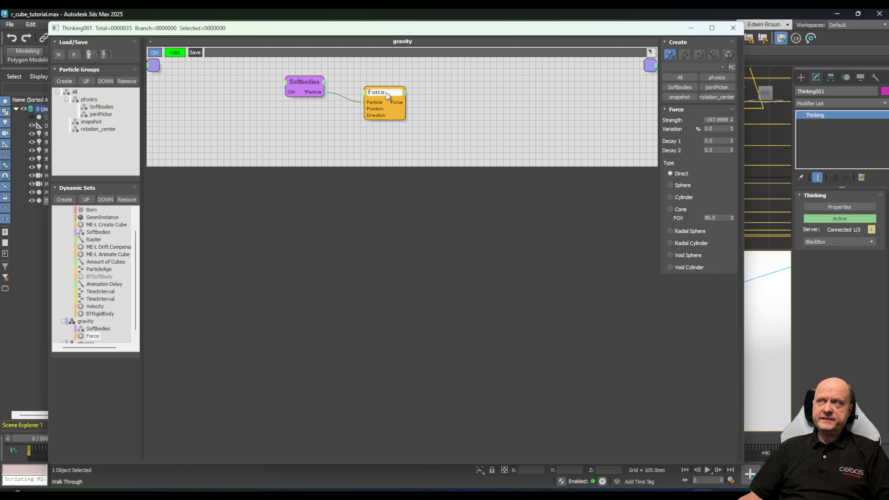
click(304, 83)
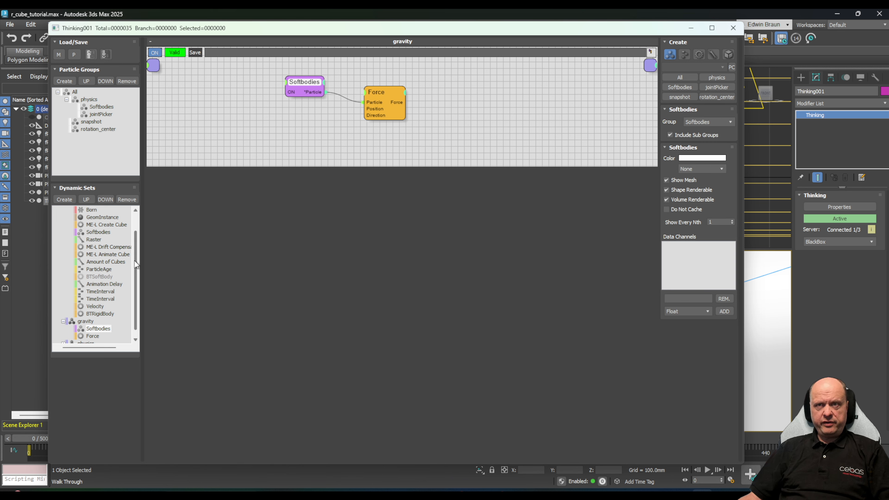
Step: Expand the physics dynamic set and inspect the settings of its BulletPhysics and Node operators
drag(136, 260, 136, 312)
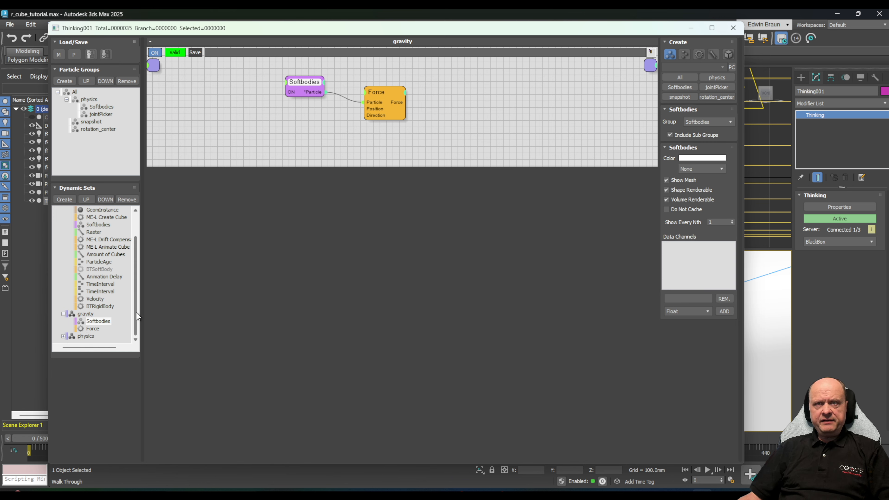
click(87, 337)
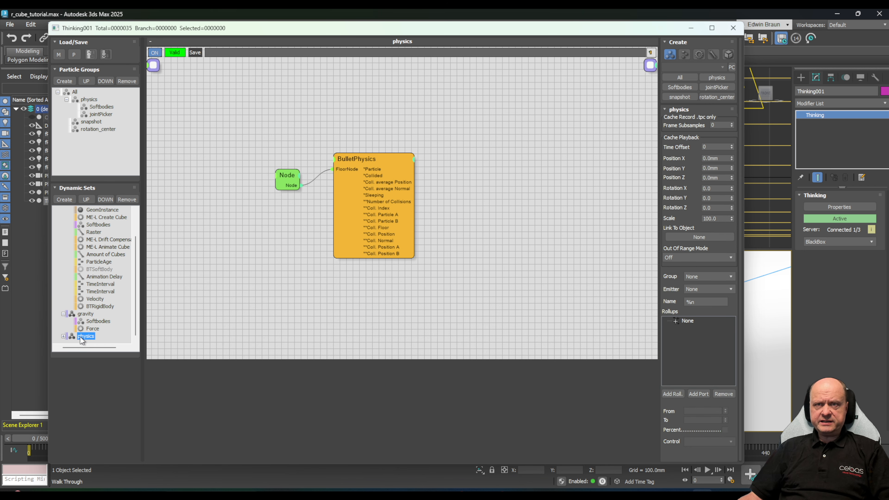
click(64, 336)
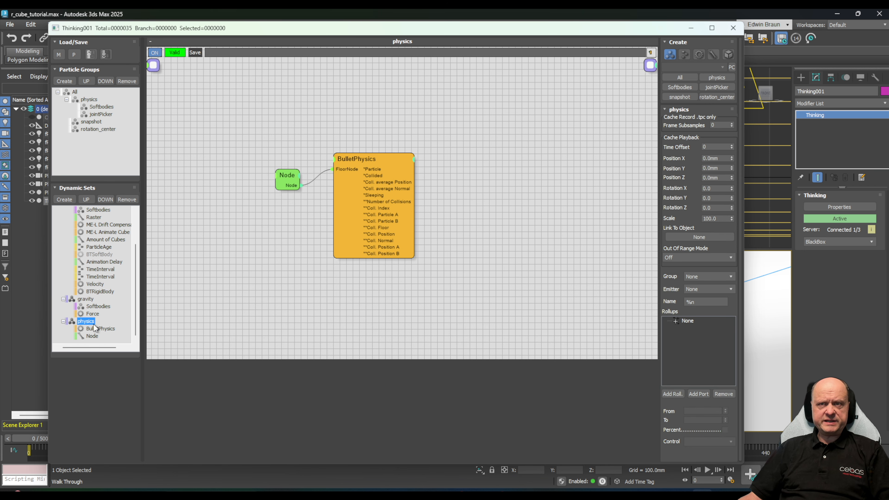
click(358, 158)
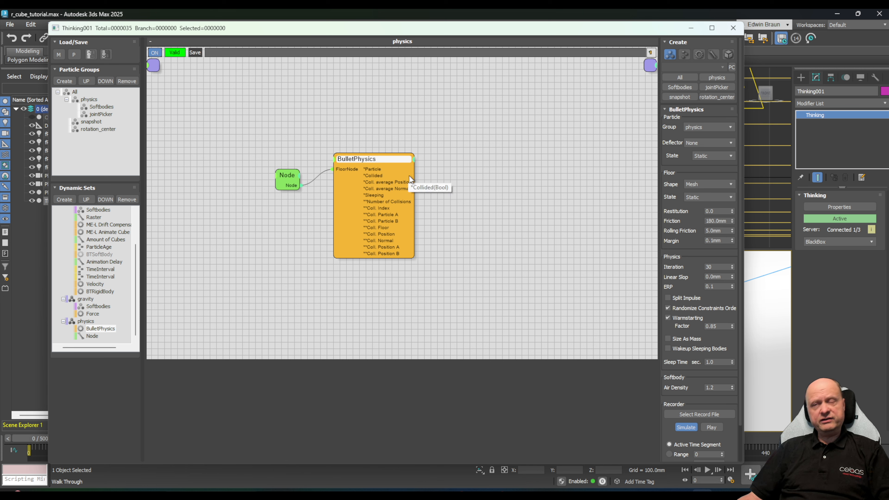
click(287, 177)
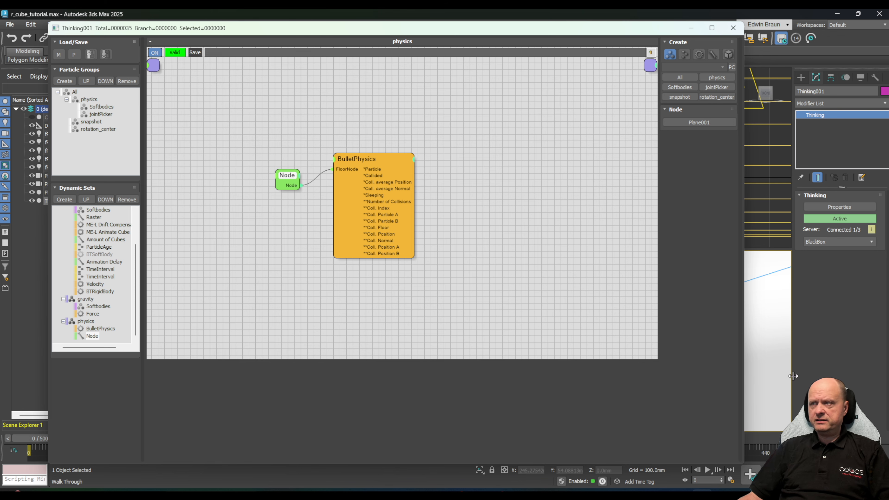
Step: Move the particle editor clear of the camera view, play the simulation, and bring the editor back
drag(525, 31, 113, 30)
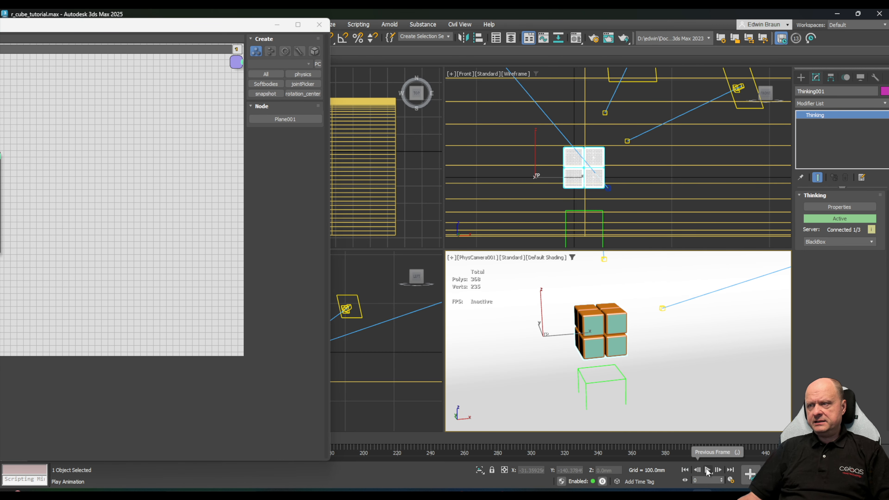
click(710, 471)
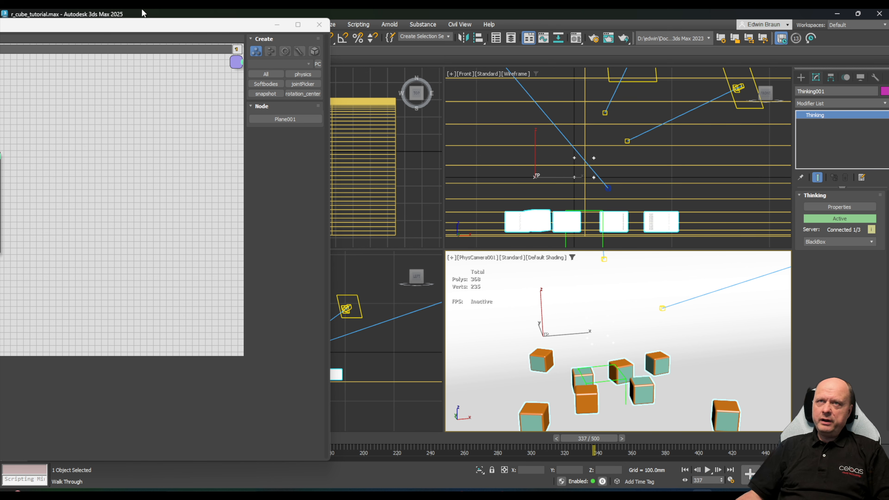
drag(72, 24, 561, 19)
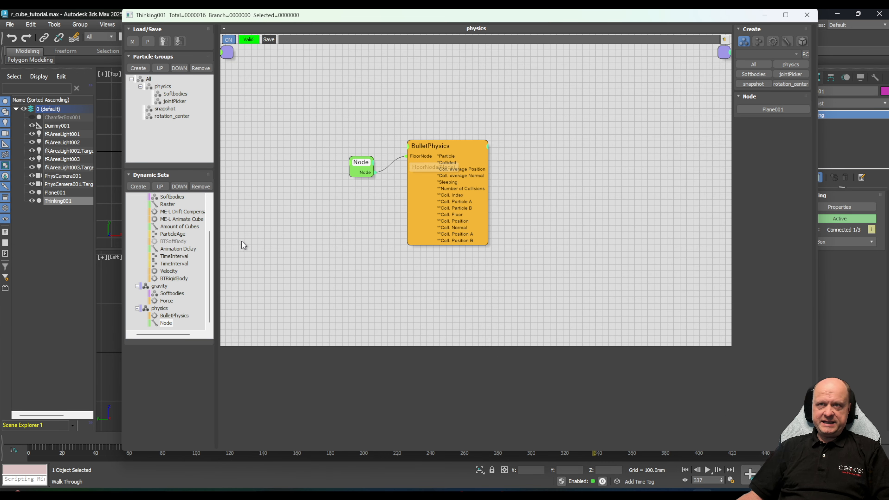
Step: Collapse the gravity and physics dynamic sets and display the node graph of the "create and simulate" set
click(137, 286)
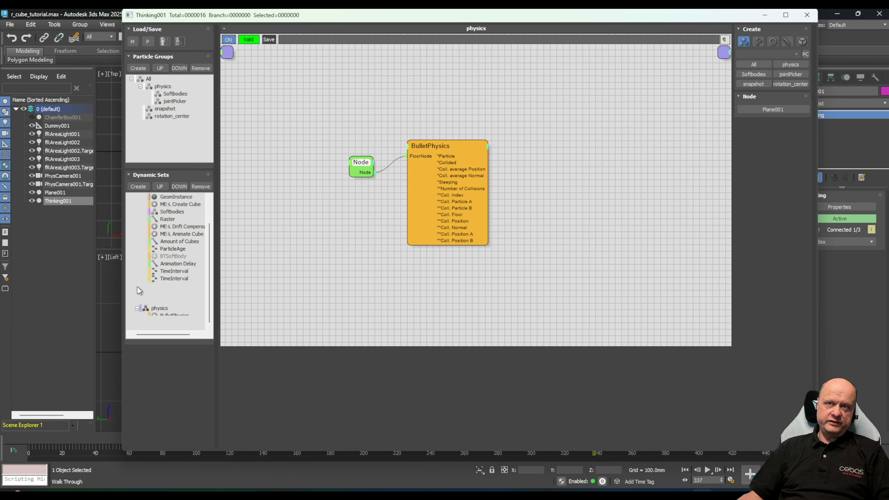
click(137, 309)
click(159, 324)
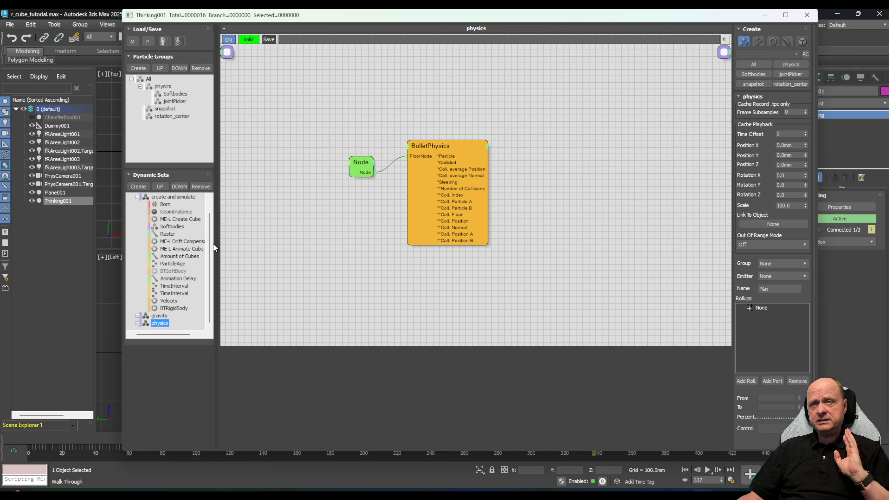
scroll(210, 225, up, 1)
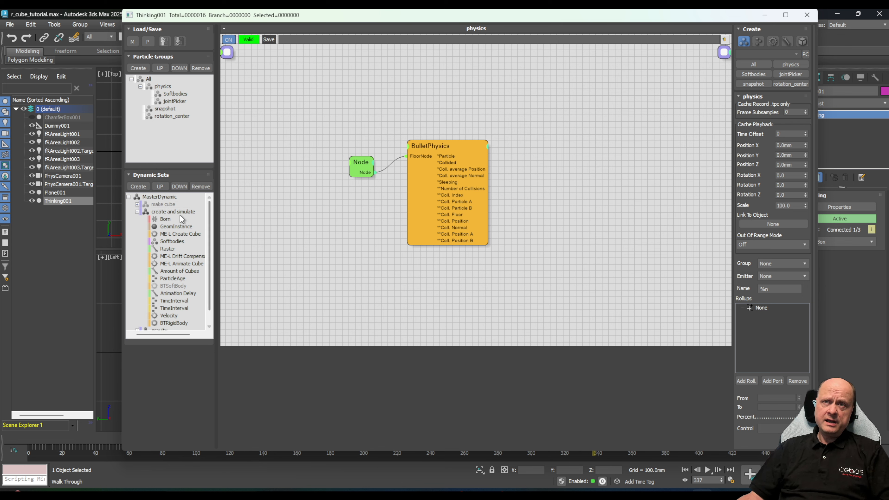
click(171, 212)
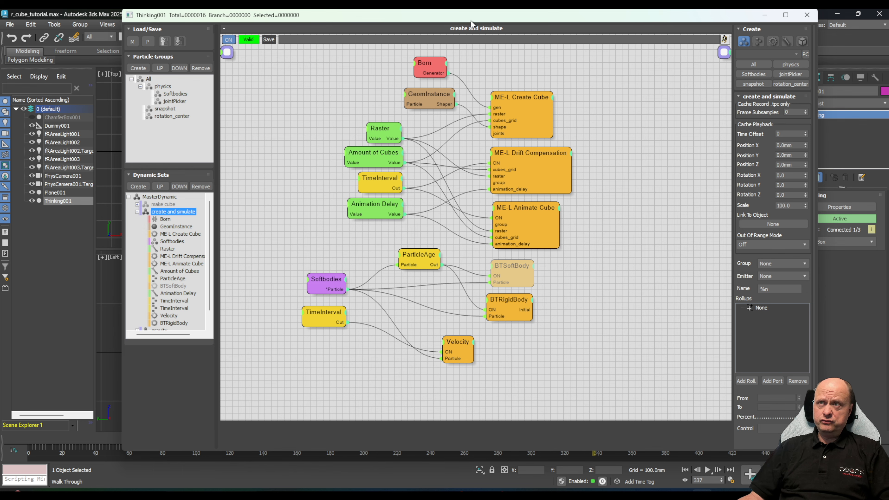
Step: Uncover the camera view, return the animation to frame 0 and set the Amount of Cubes value to 3
drag(483, 19, 191, 43)
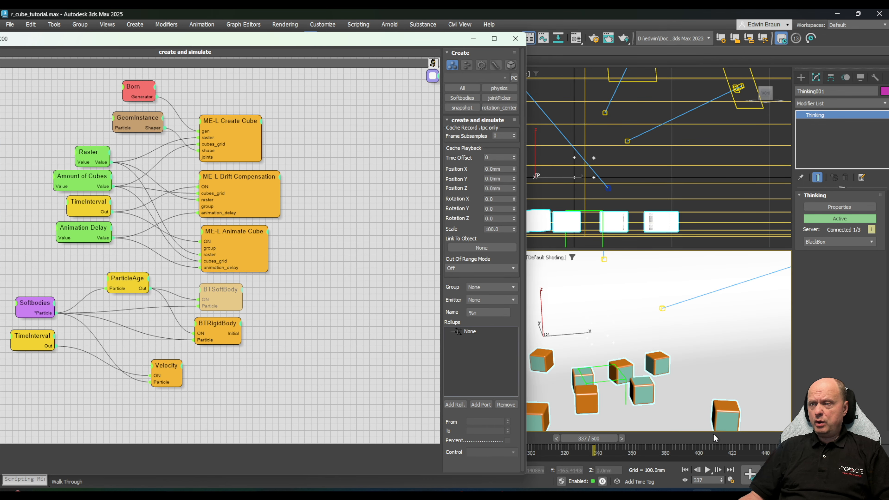
click(685, 470)
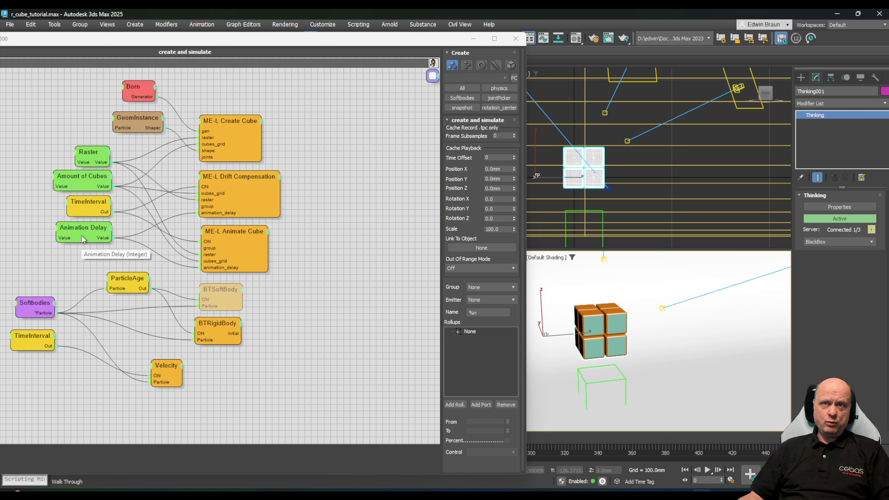
click(83, 176)
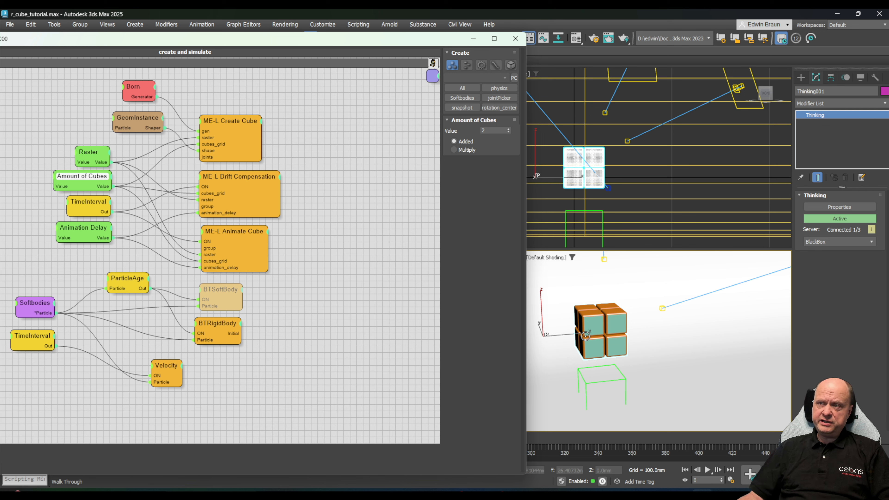
click(510, 129)
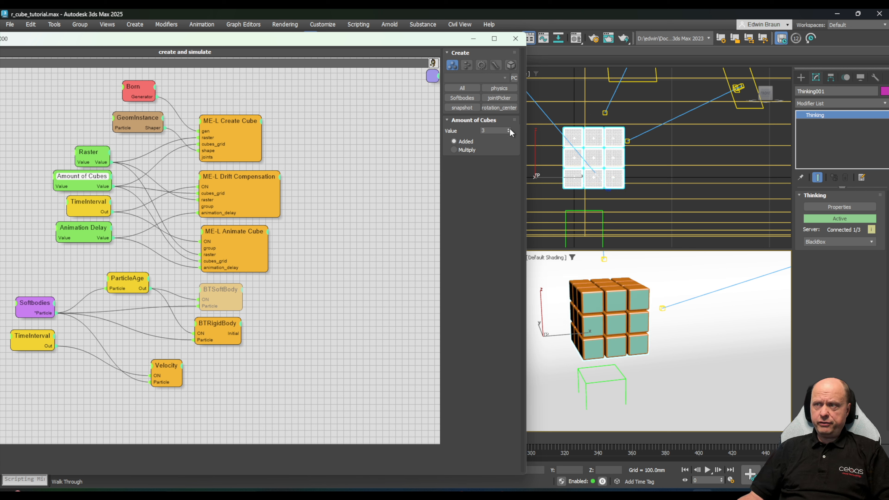
Step: Raise the Amount of Cubes value to 5 and set the Born operator's Pistol Shot to 500
click(510, 129)
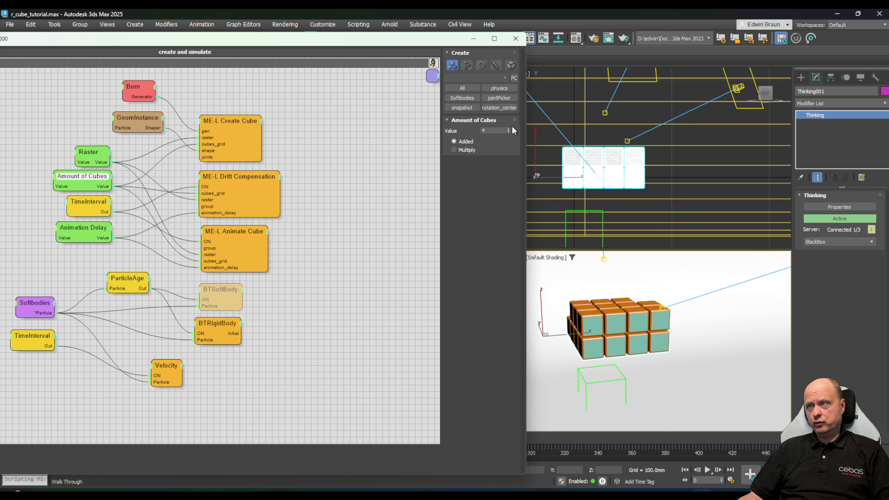
click(508, 129)
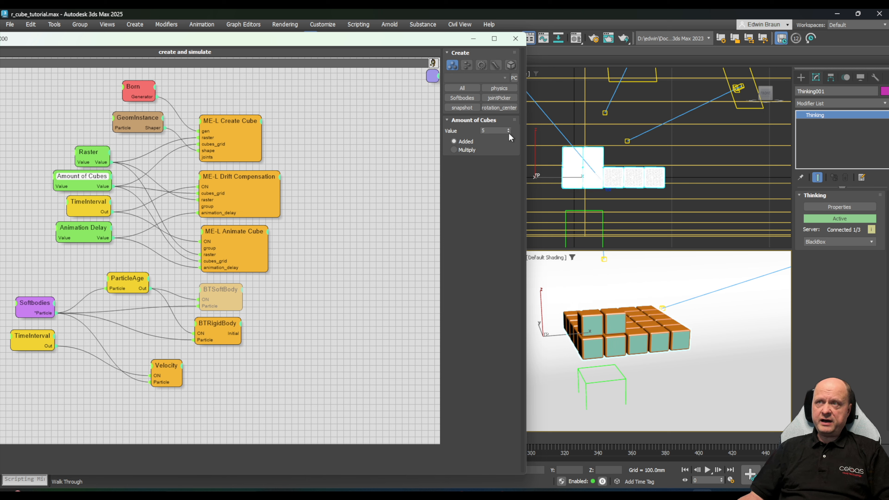
click(130, 92)
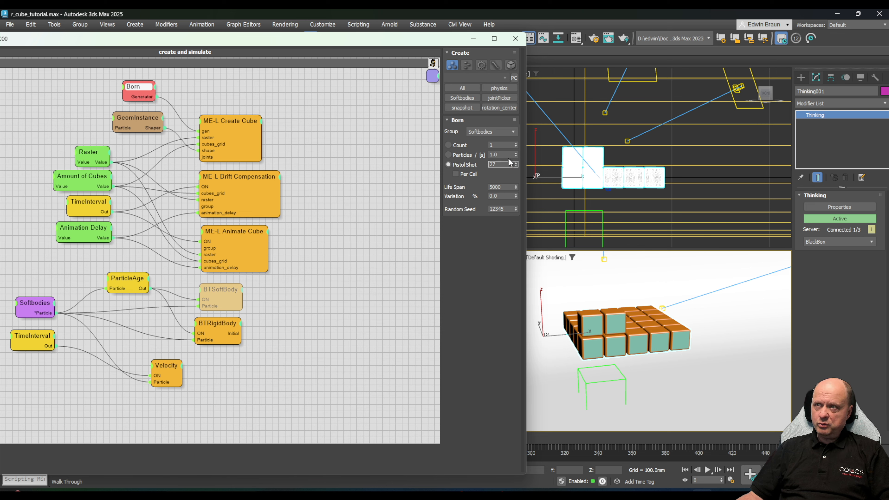
text(500)
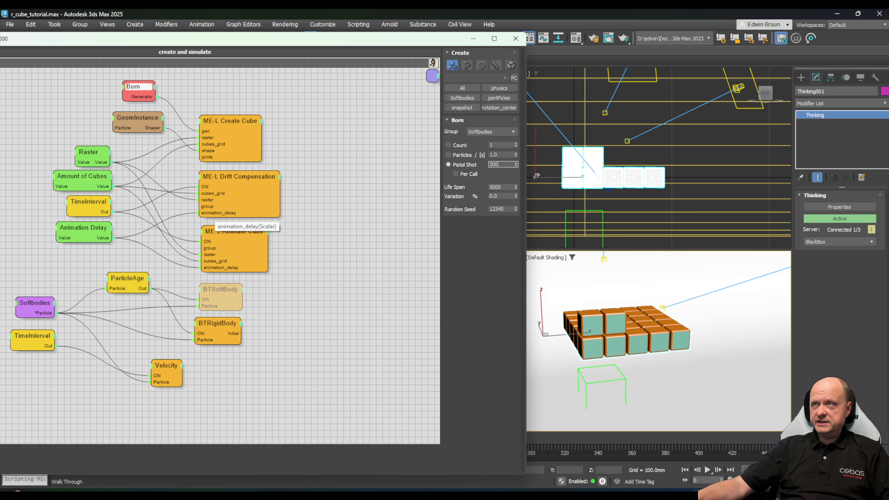
key(Return)
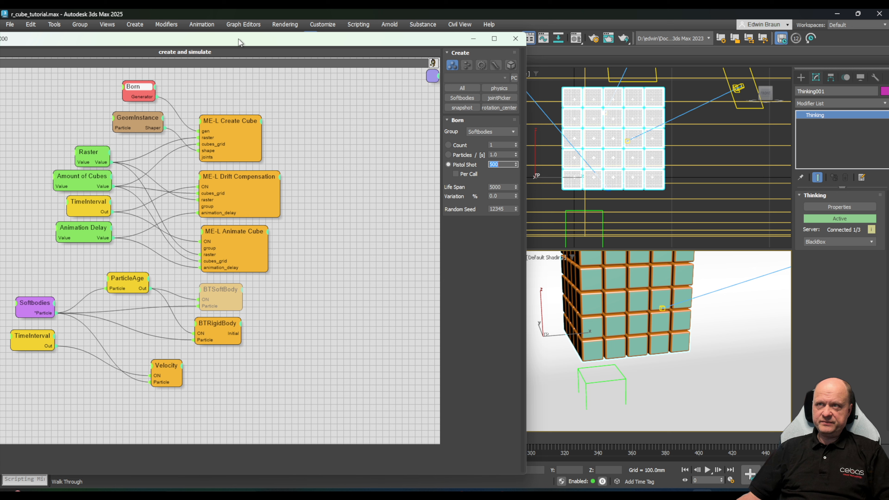
Step: Set the Amount of Cubes value to 4 and return it to 3
click(76, 202)
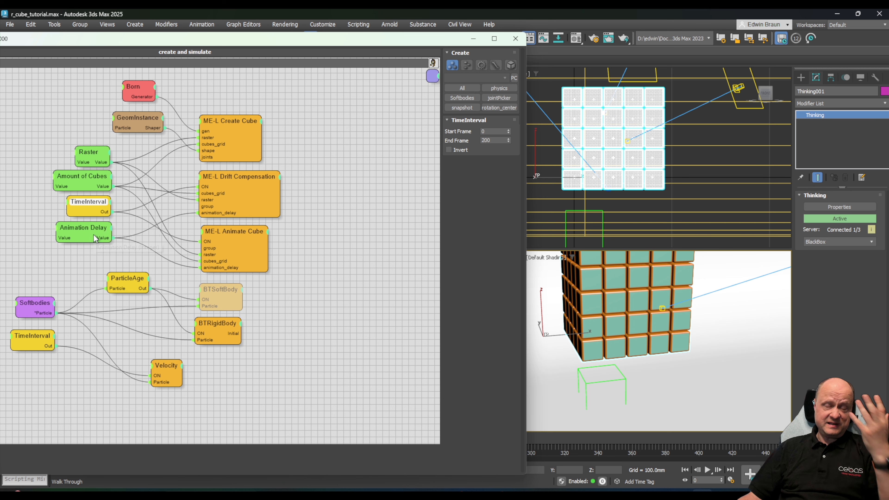
click(87, 181)
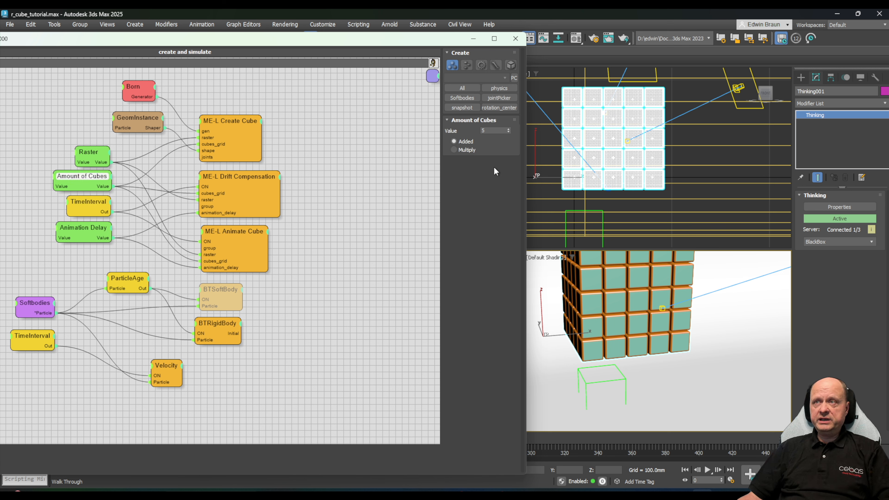
drag(494, 130, 463, 139)
text(4)
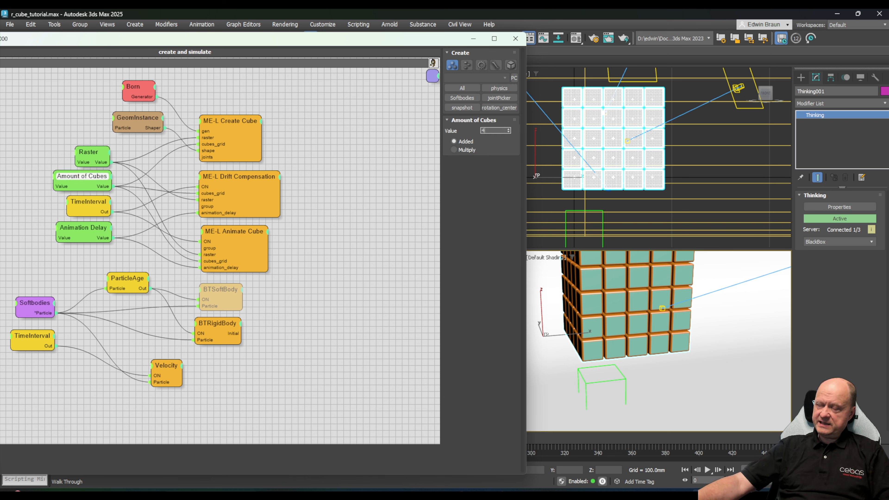
key(Return)
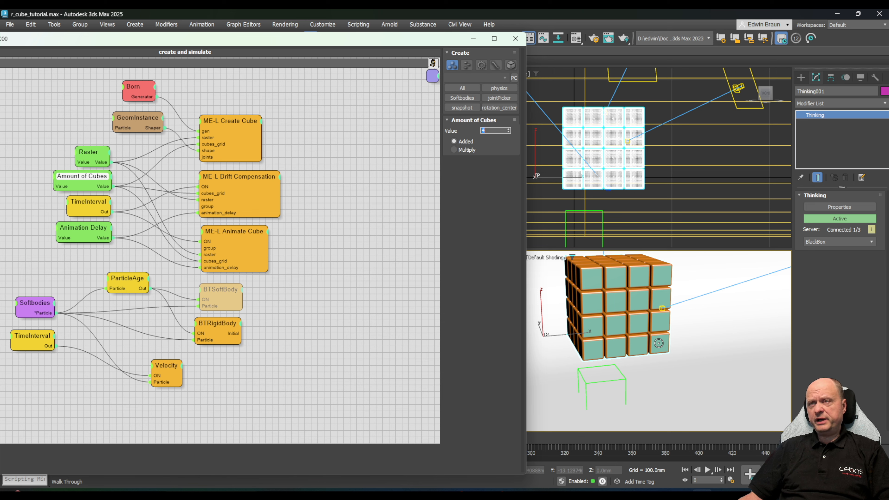
text(3)
key(Return)
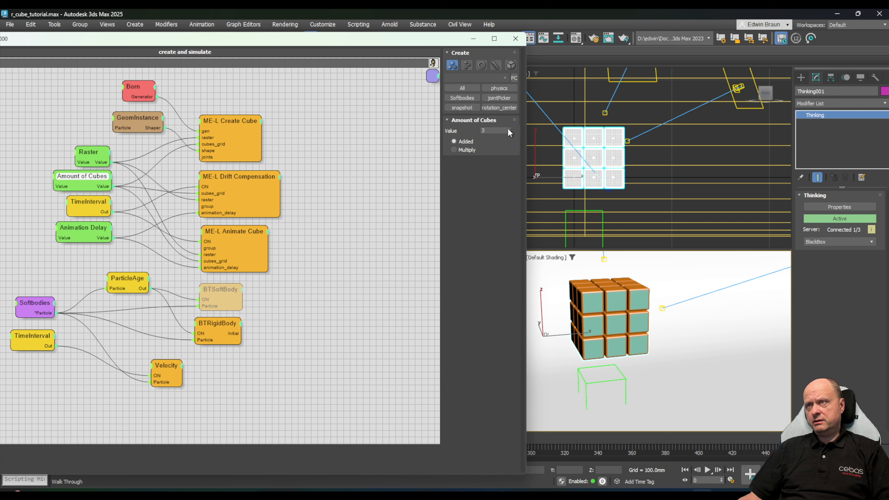
Step: Step the Amount of Cubes value up to 5 and back down, settling on 2
click(509, 128)
click(509, 128)
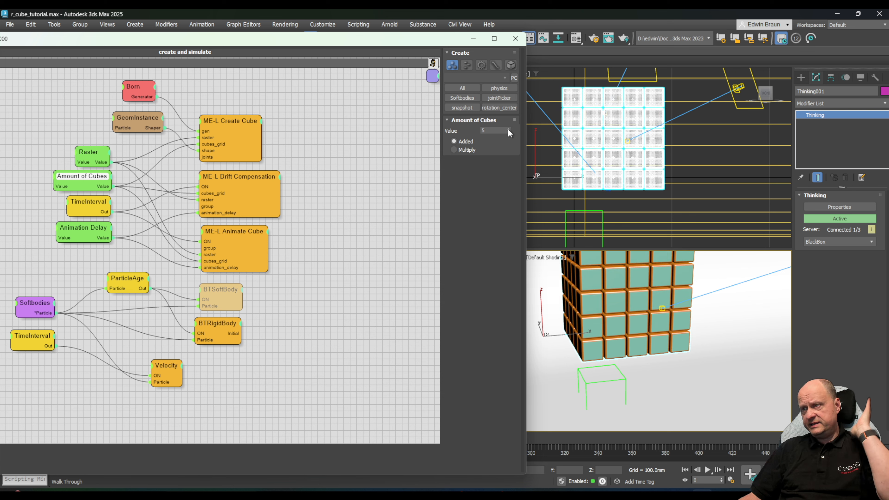
click(509, 132)
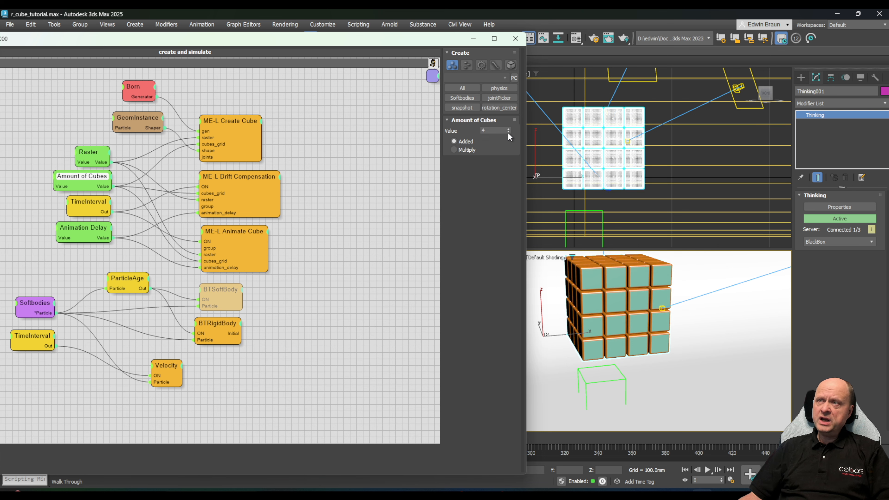
click(509, 132)
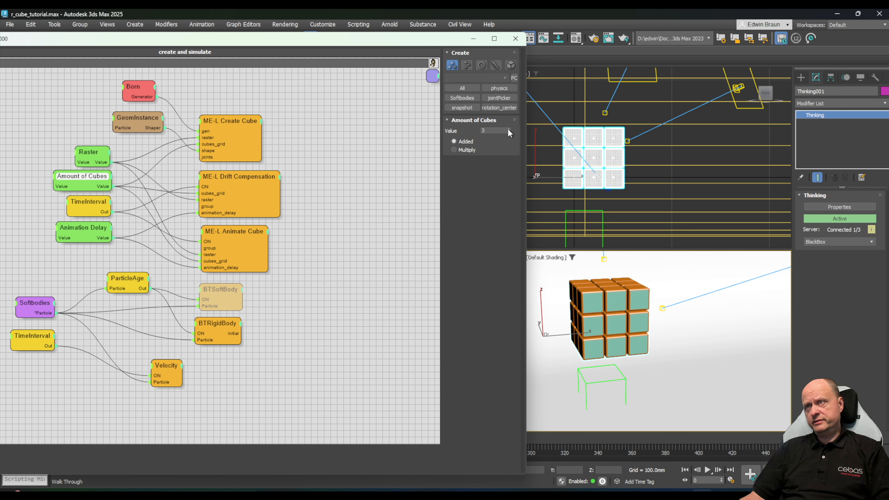
click(509, 129)
click(508, 132)
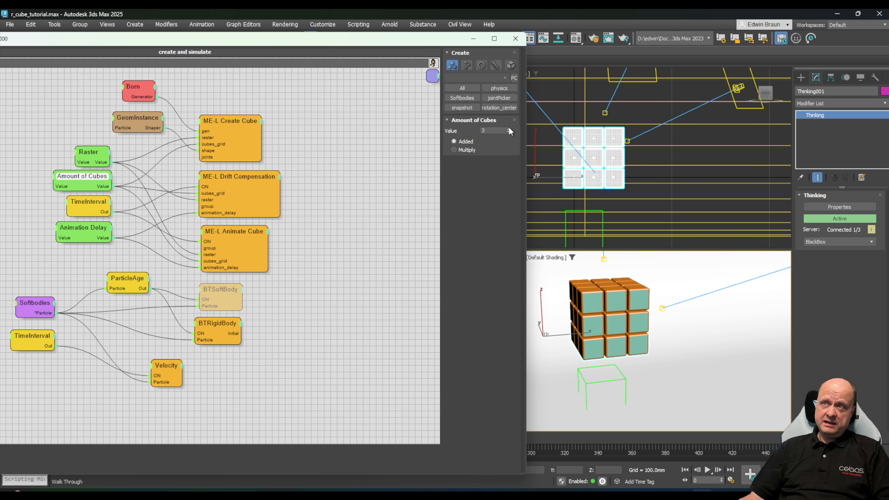
click(509, 132)
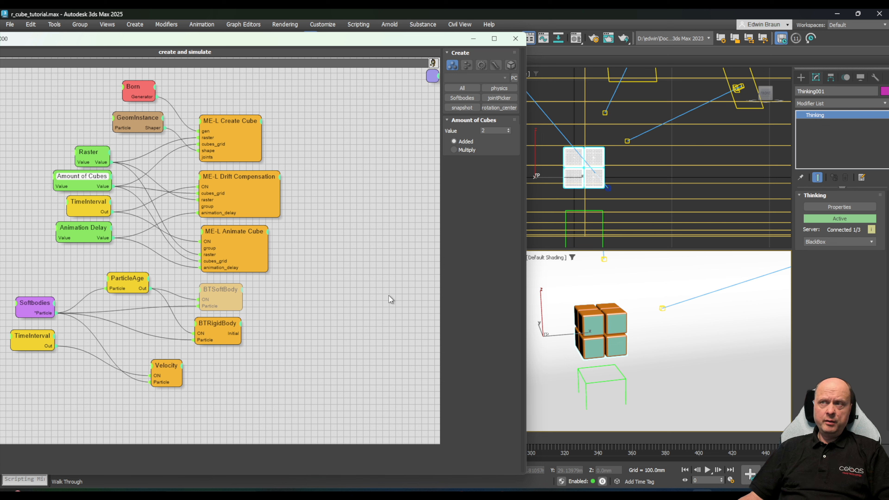
click(509, 129)
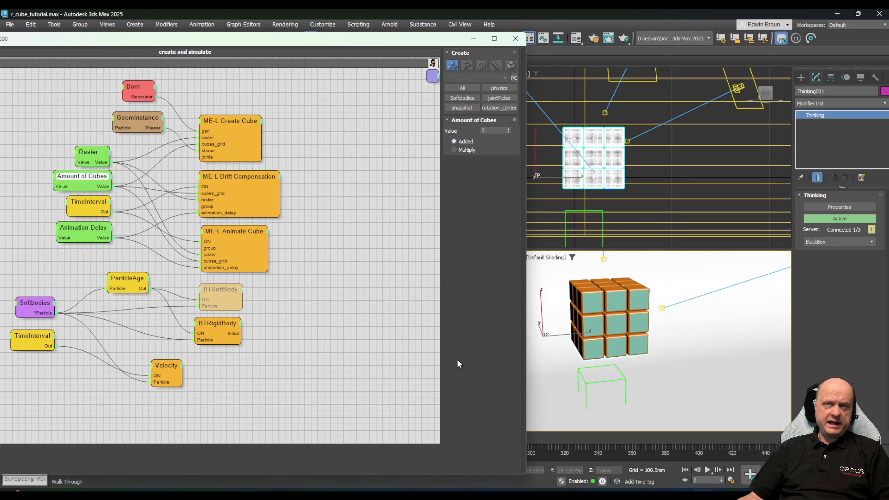
click(509, 132)
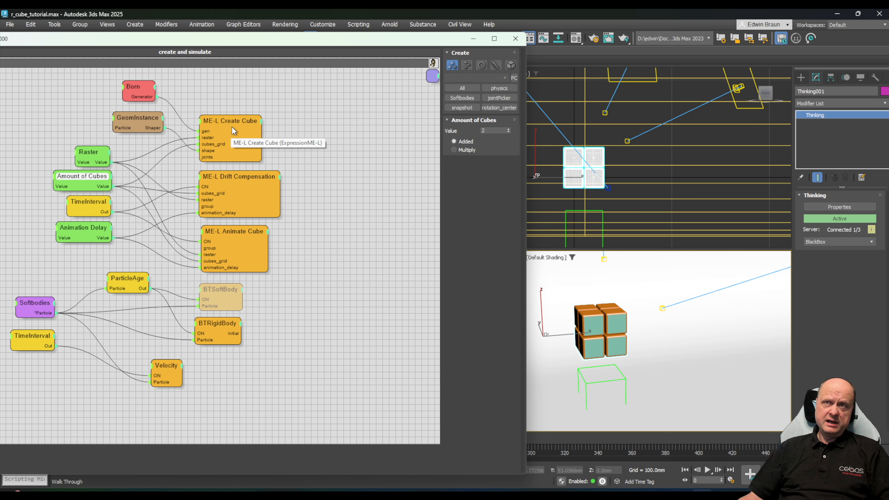
Step: Open the script of the ME-L Create Cube operator and look through its cube grid code
click(232, 120)
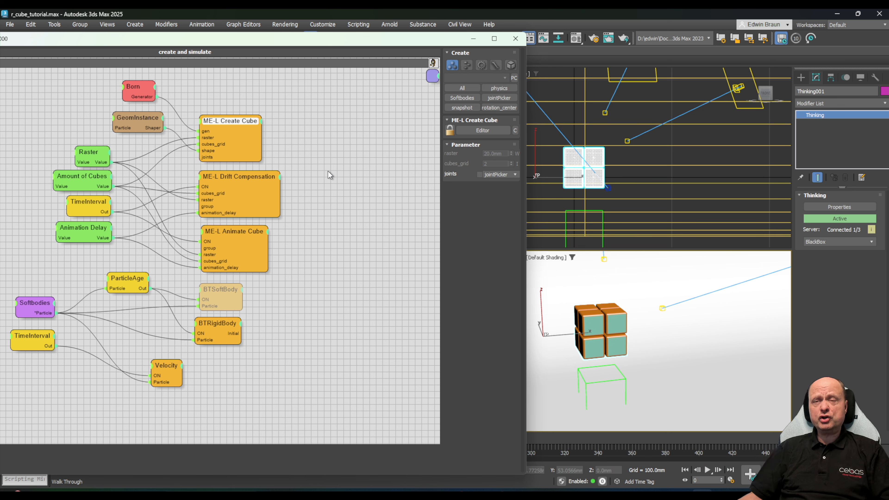
double_click(240, 121)
drag(474, 47, 467, 57)
scroll(508, 210, down, 3)
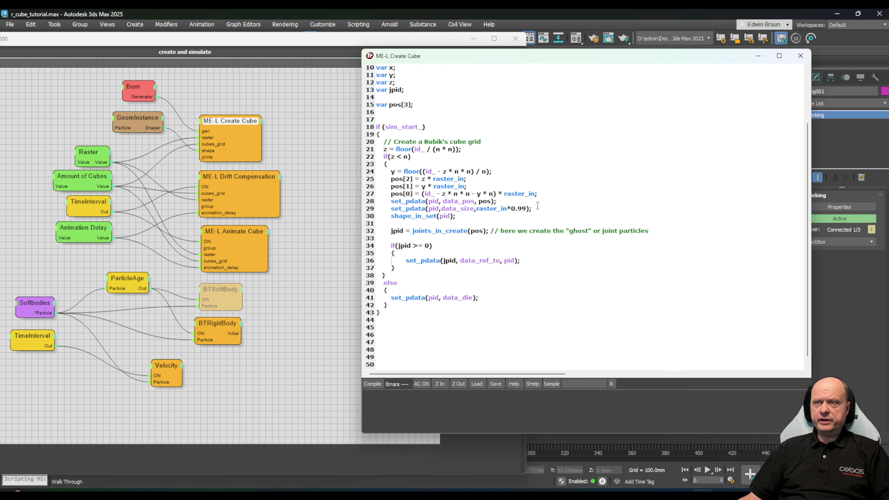
scroll(574, 305, up, 3)
scroll(574, 304, down, 2)
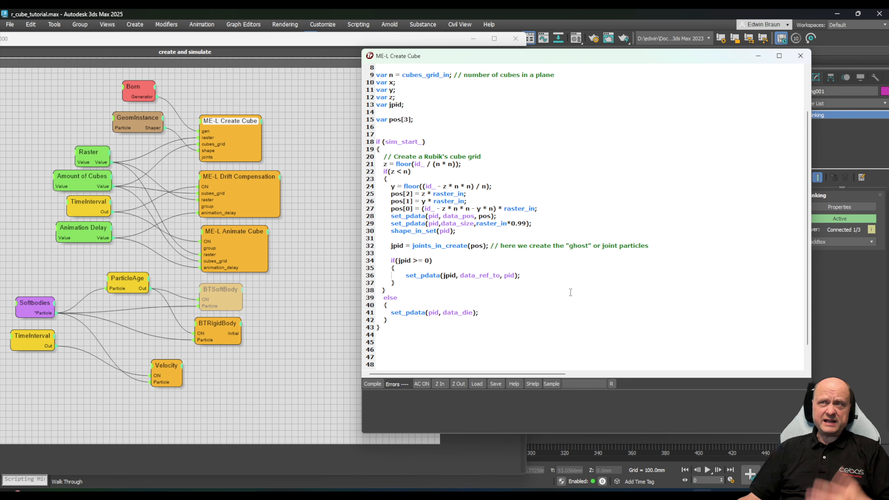
scroll(575, 286, up, 3)
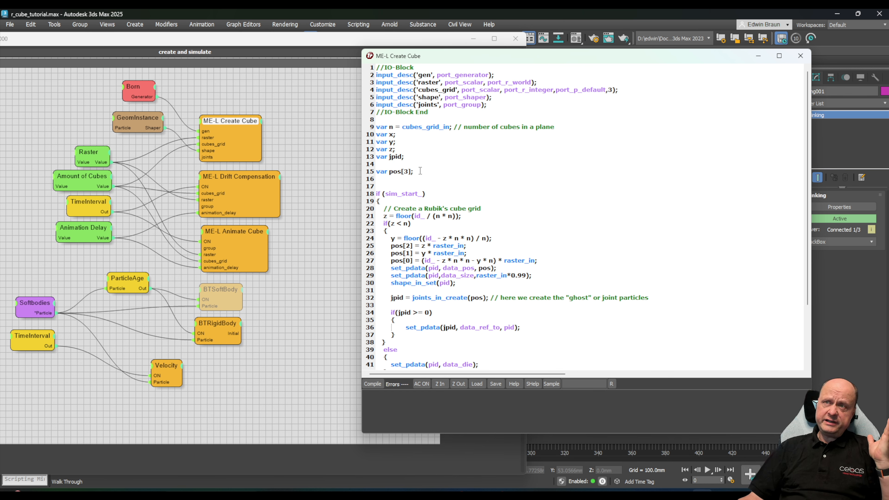
Step: Highlight the input and variable declarations in lines 1 to 15, reposition the script window beside the node graph, and clear the highlight
drag(414, 171, 352, 70)
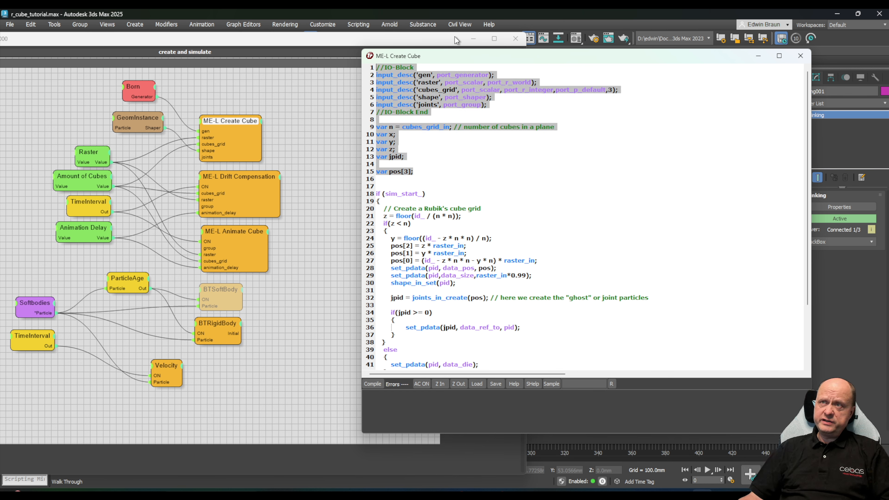
drag(461, 56, 676, 153)
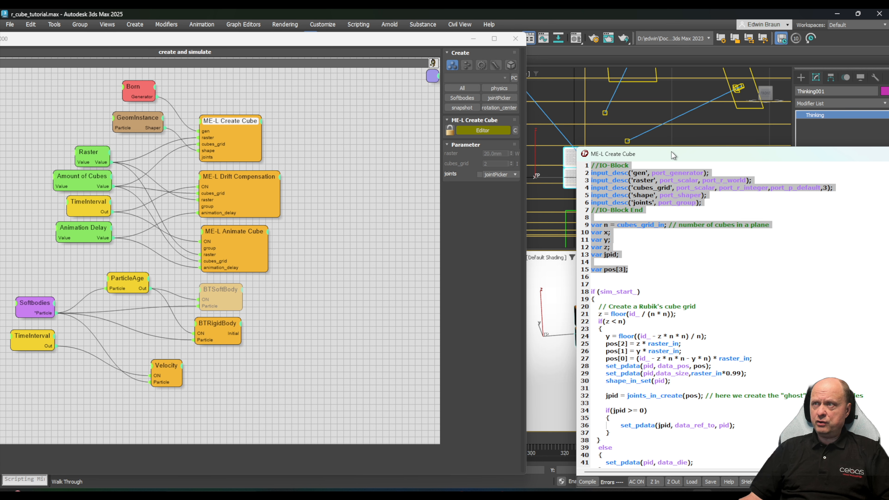
drag(672, 152, 521, 65)
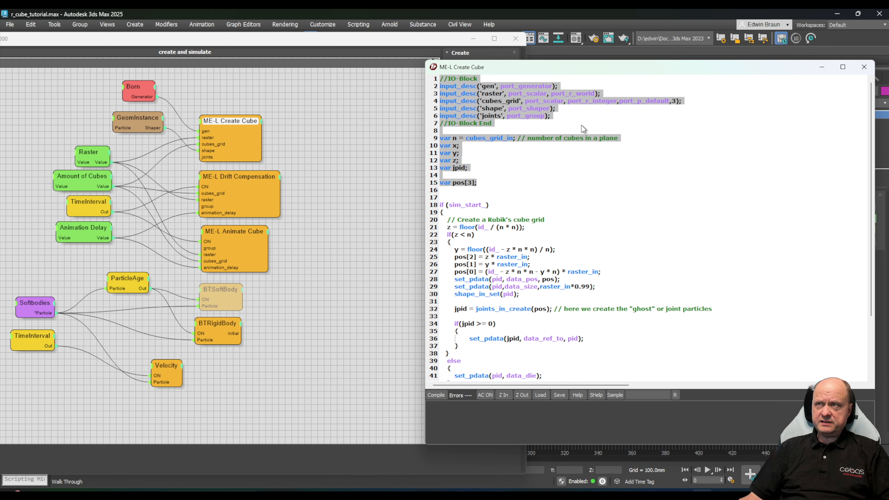
click(537, 81)
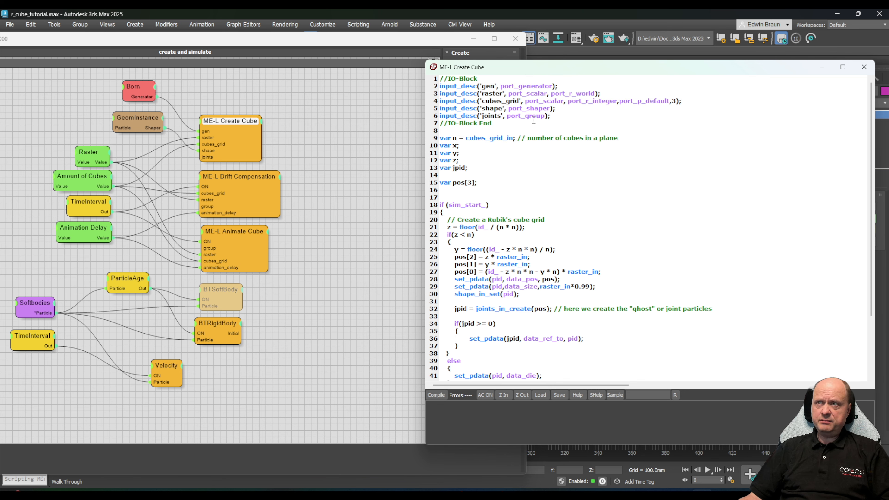
Step: Set the Born operator's Pistol Shot to 27
click(135, 86)
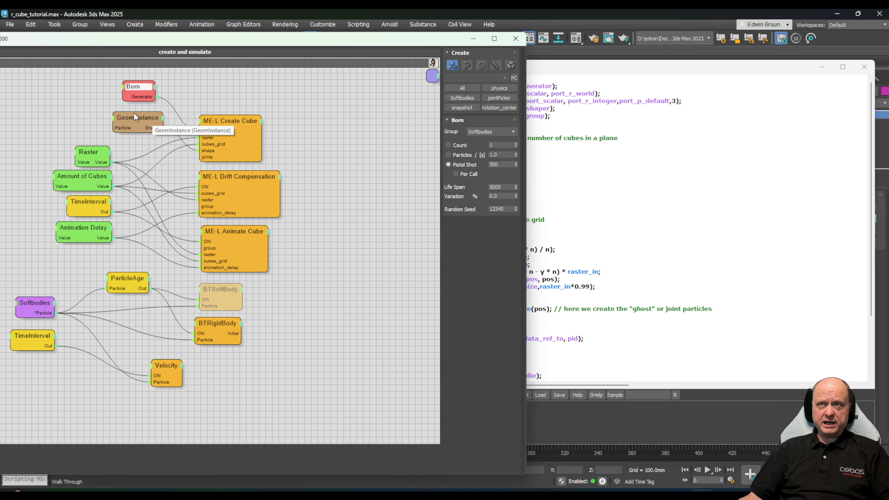
double_click(506, 165)
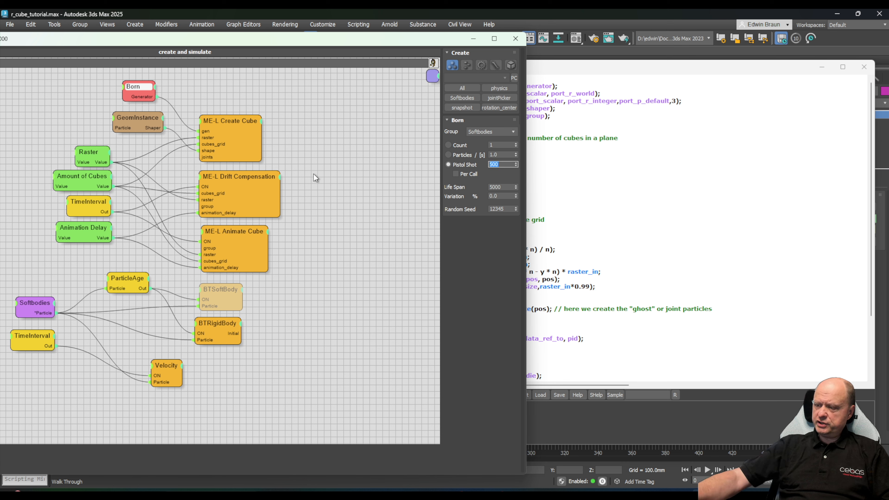
text(27)
key(Return)
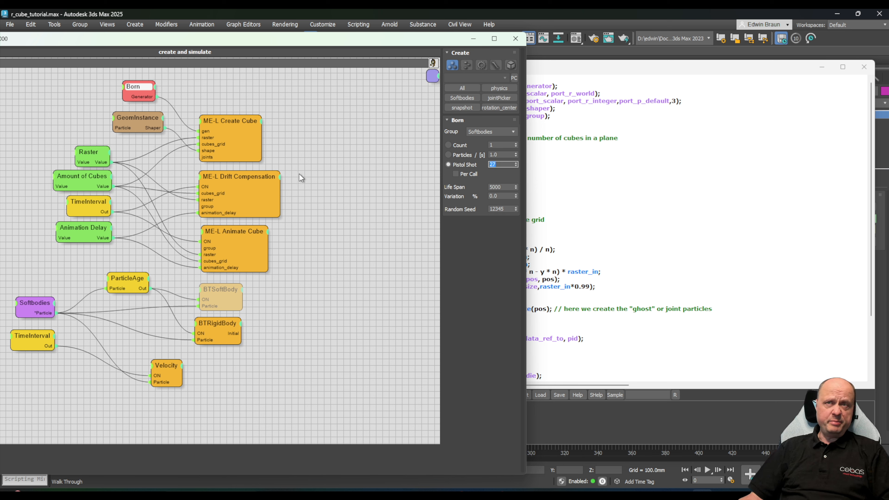
Step: Inspect the GeomInstance and Born operator settings and return to the ME-L Create Cube script
click(135, 118)
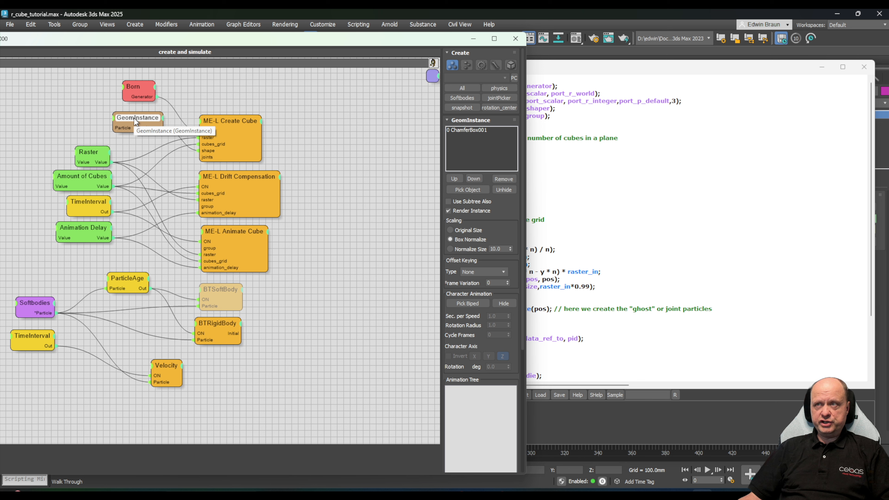
click(139, 85)
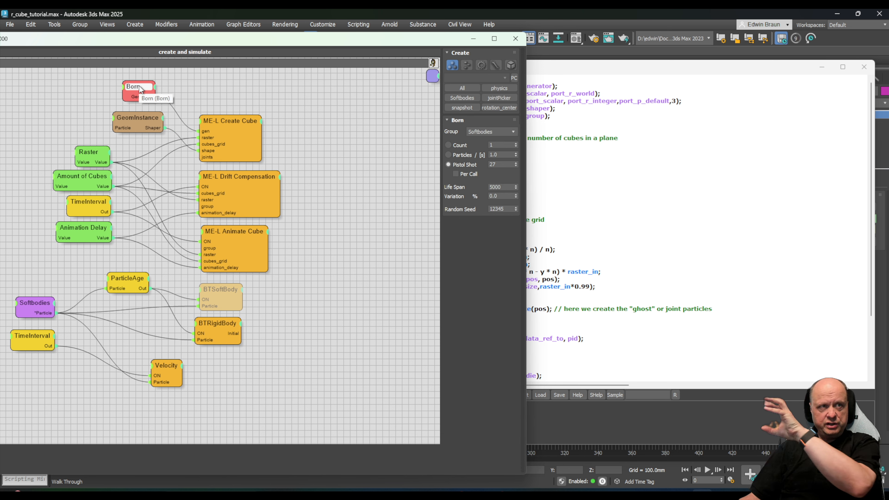
click(591, 68)
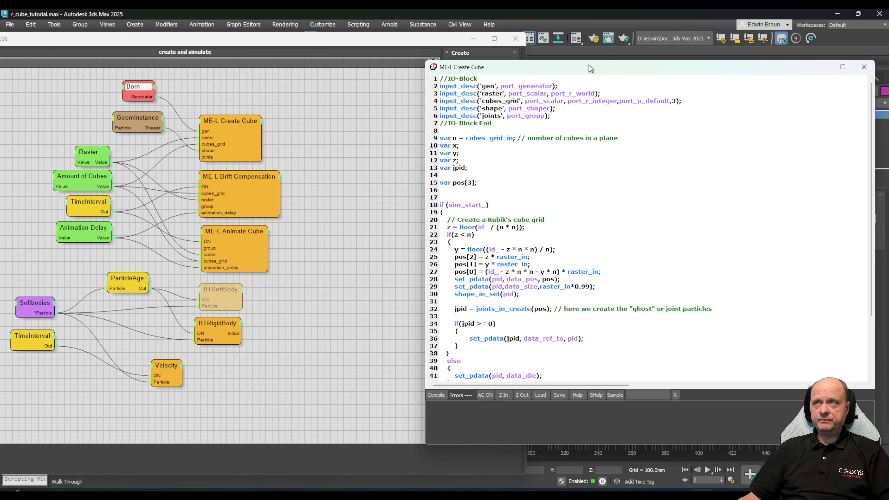
Step: Highlight the script's declarations again, select the ME-L Create Cube node, and examine the grid and joint particle code beside the graph
drag(505, 186, 401, 73)
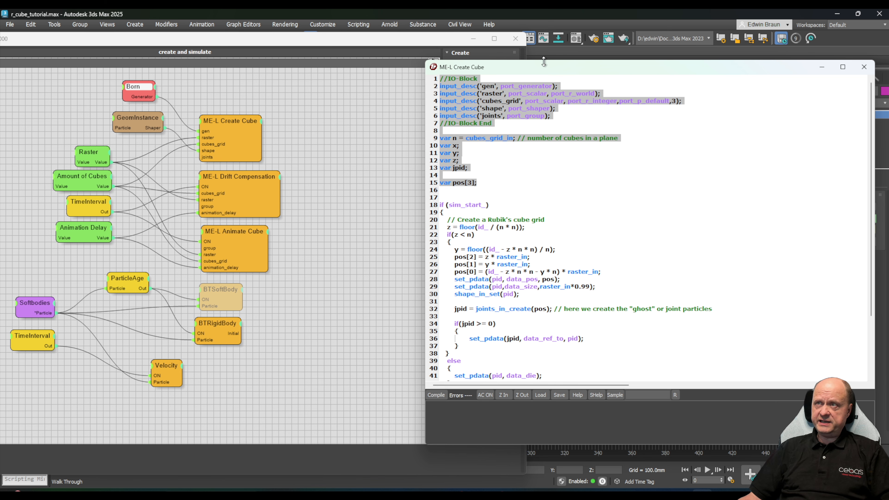
drag(544, 66, 669, 81)
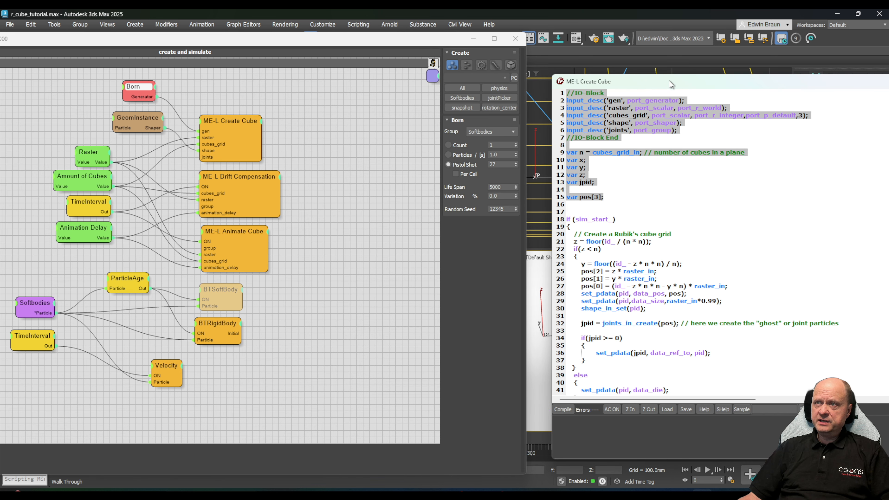
click(220, 123)
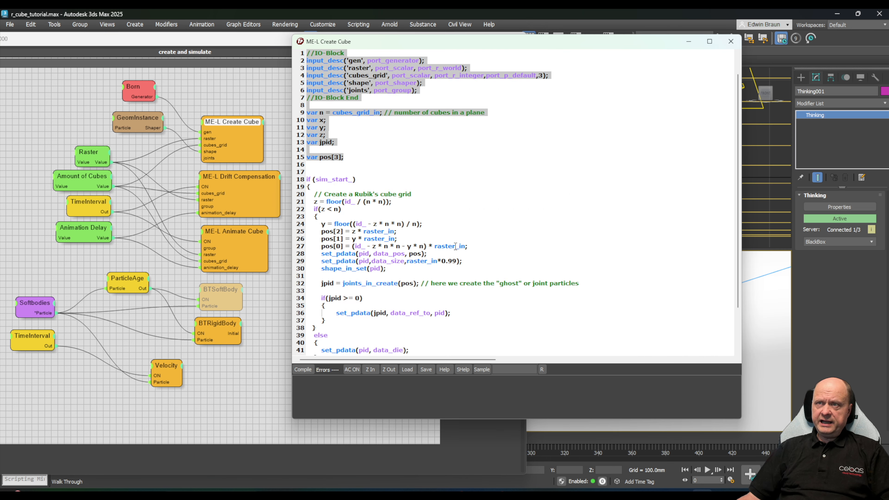
scroll(457, 268, down, 3)
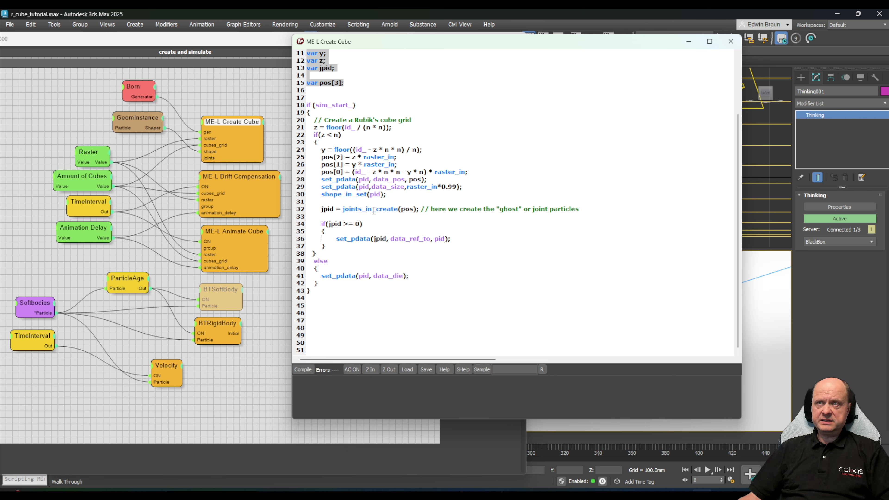
Step: Highlight the particle position call on line 28 and the raster and generator input declarations in the Create Cube script
drag(427, 180, 321, 177)
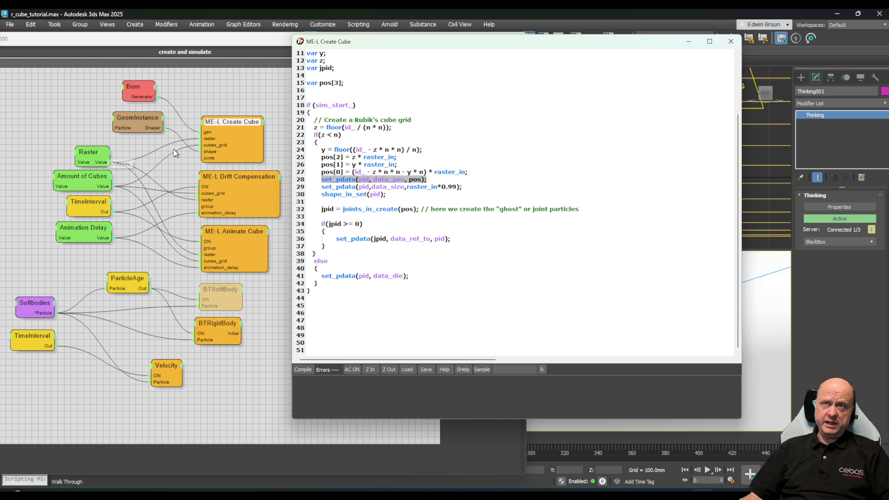
scroll(403, 123, up, 4)
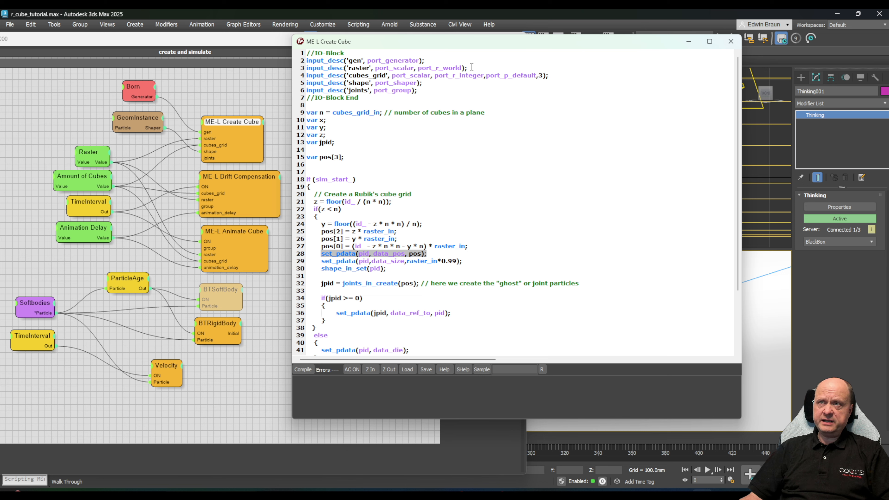
drag(467, 67, 374, 67)
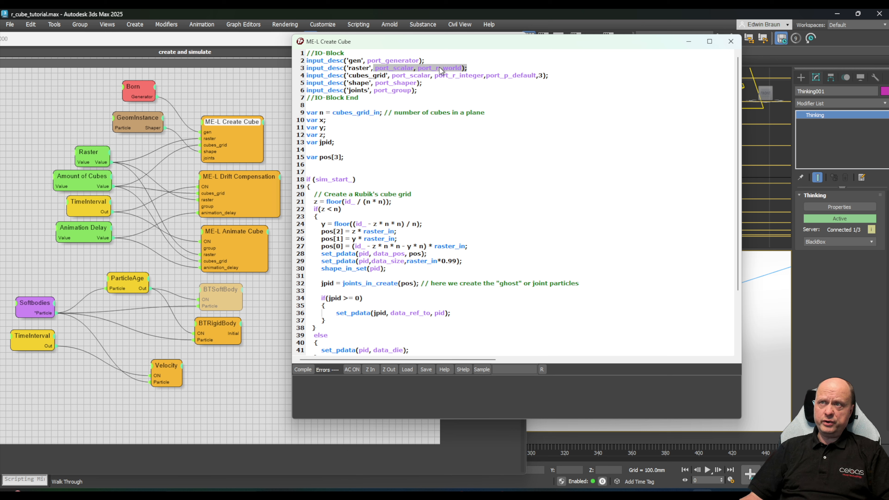
click(490, 67)
scroll(395, 210, down, 3)
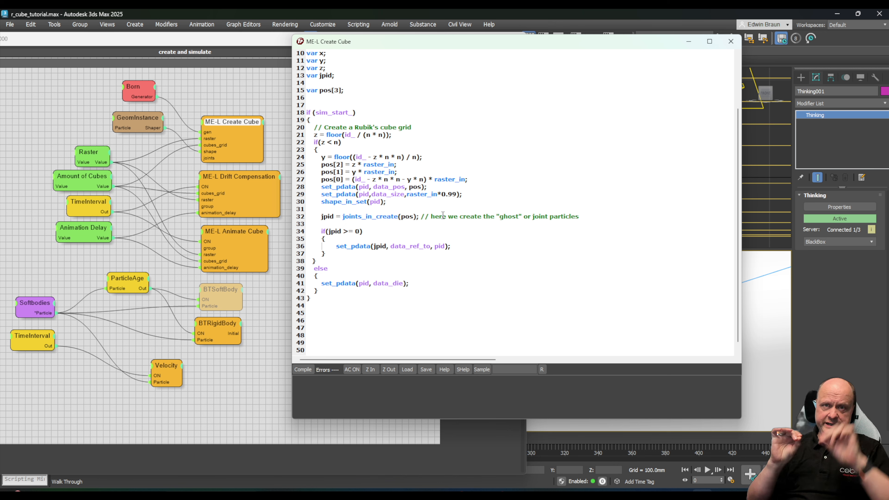
scroll(443, 215, up, 3)
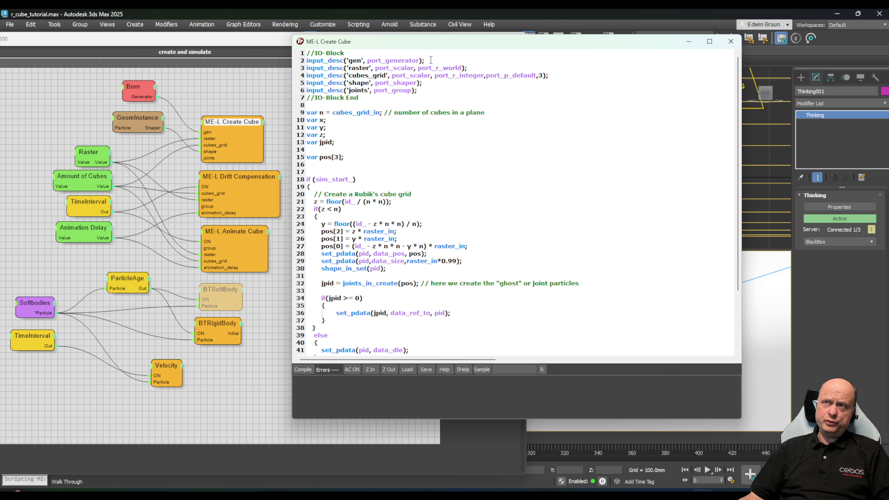
drag(431, 60, 307, 60)
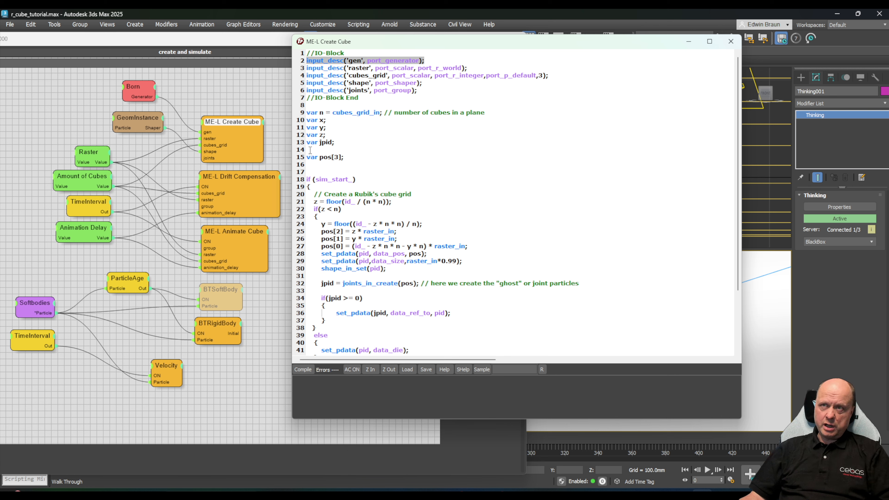
Step: Highlight the particle id, size and ghost joint creation code in lines 21 to 32, and close the script
scroll(437, 211, down, 1)
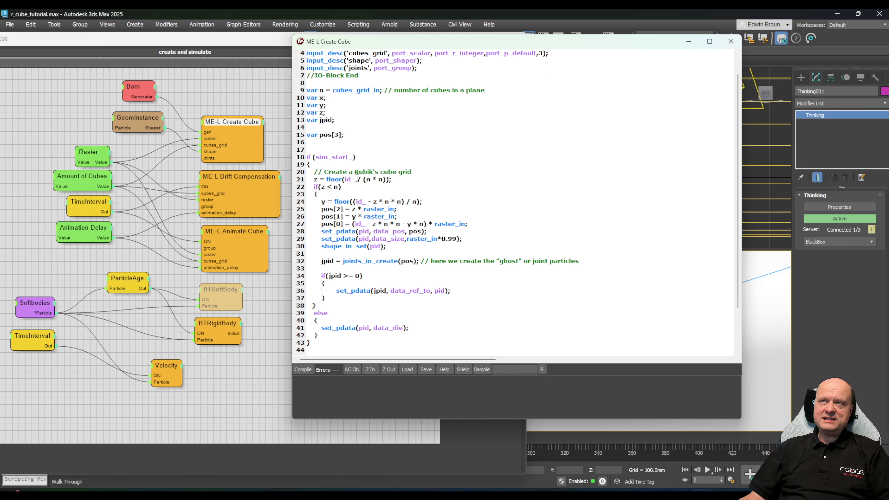
double_click(349, 179)
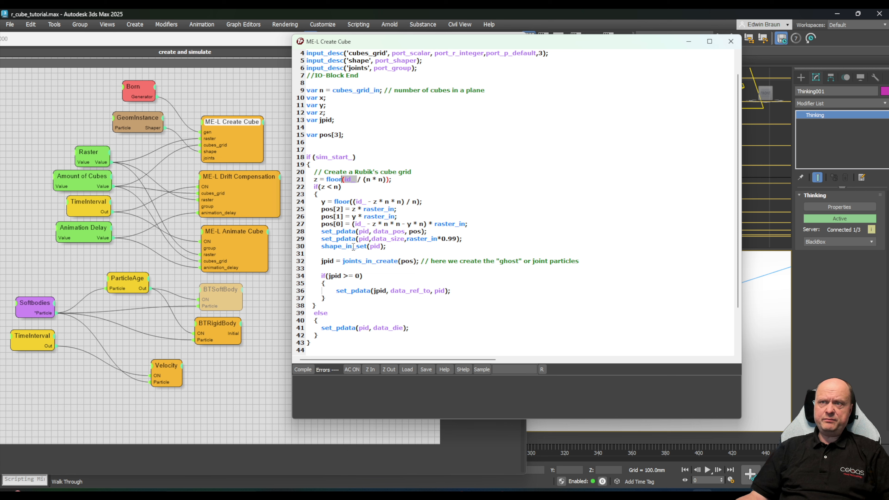
drag(321, 239, 463, 239)
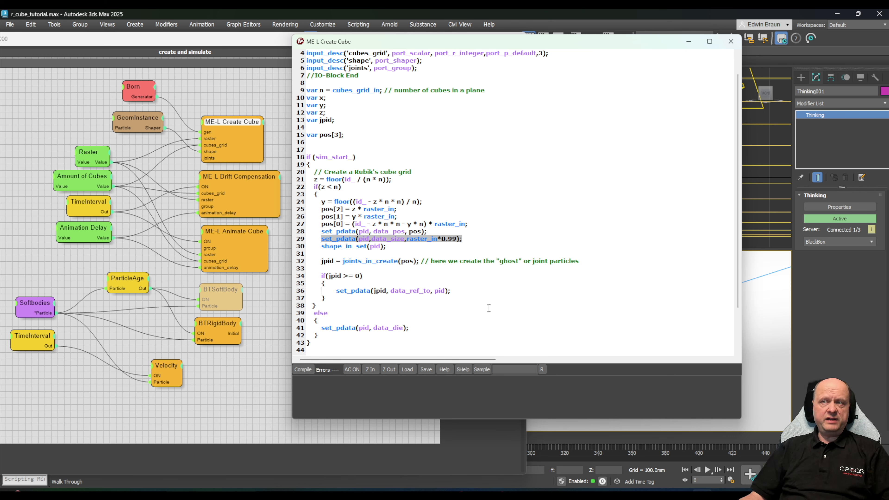
scroll(506, 305, down, 2)
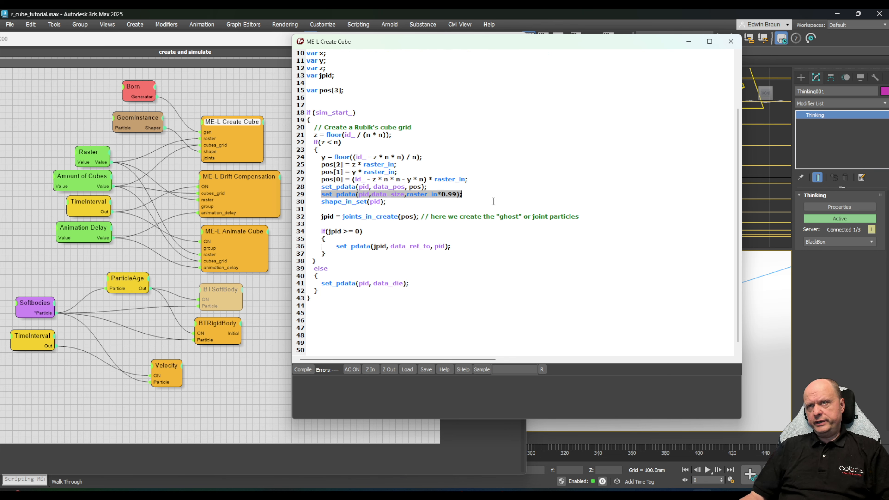
drag(319, 215, 582, 217)
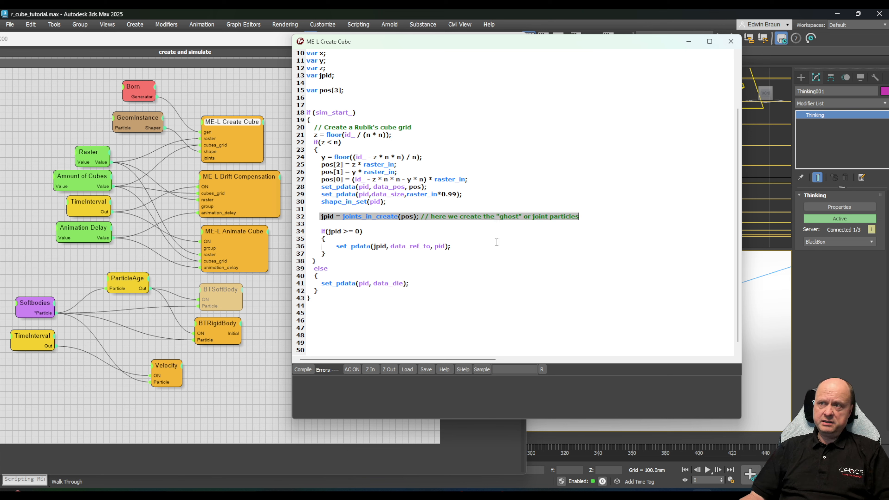
click(497, 221)
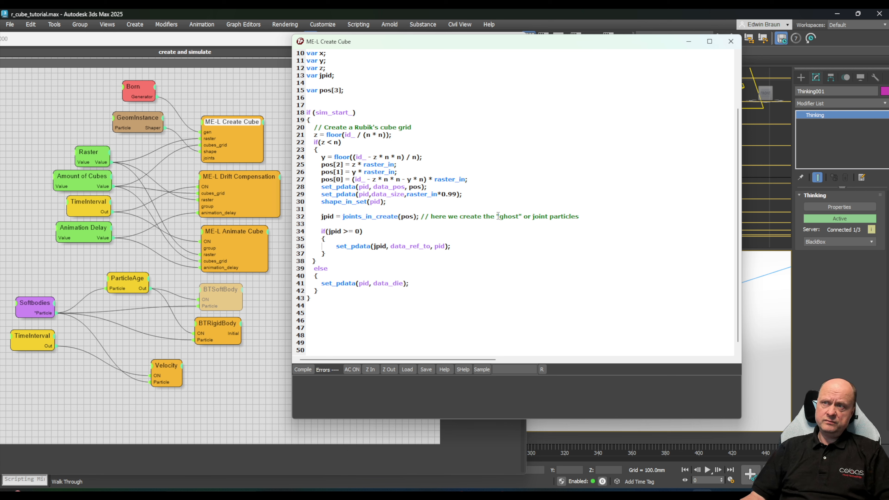
drag(498, 217, 527, 215)
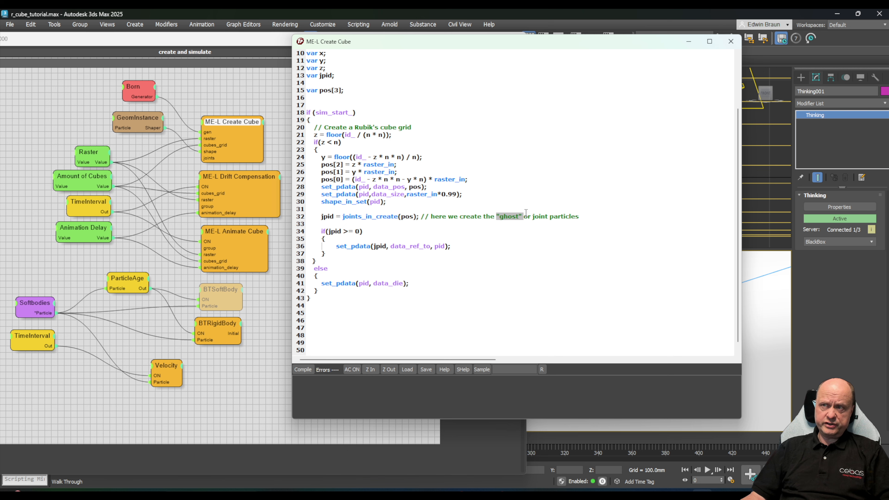
click(731, 41)
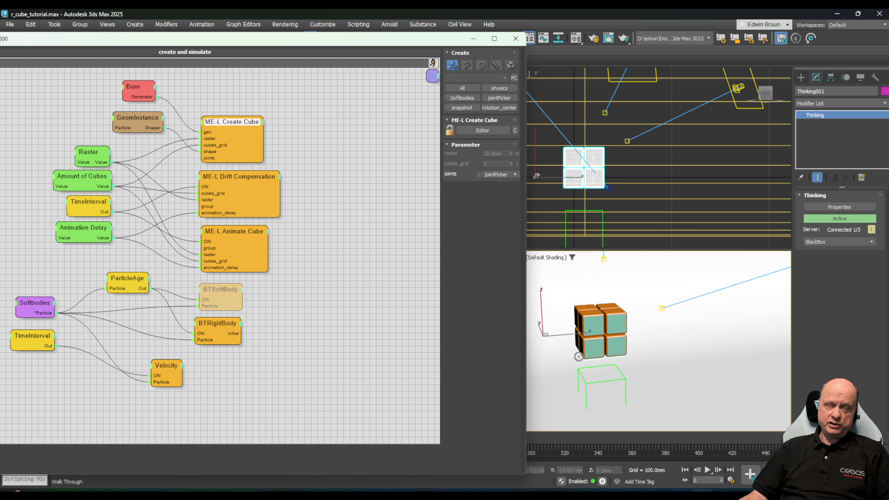
Step: Shift the ME-L Create Cube node slightly up and away from its input nodes, and recheck its script
mouse_move(226, 122)
mouse_down()
mouse_move(224, 103)
mouse_move(234, 118)
mouse_up()
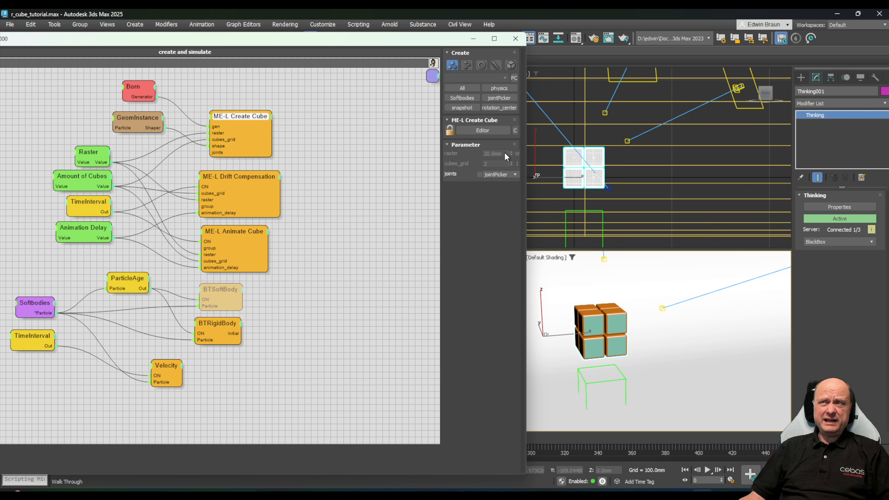
click(483, 131)
scroll(422, 244, down, 3)
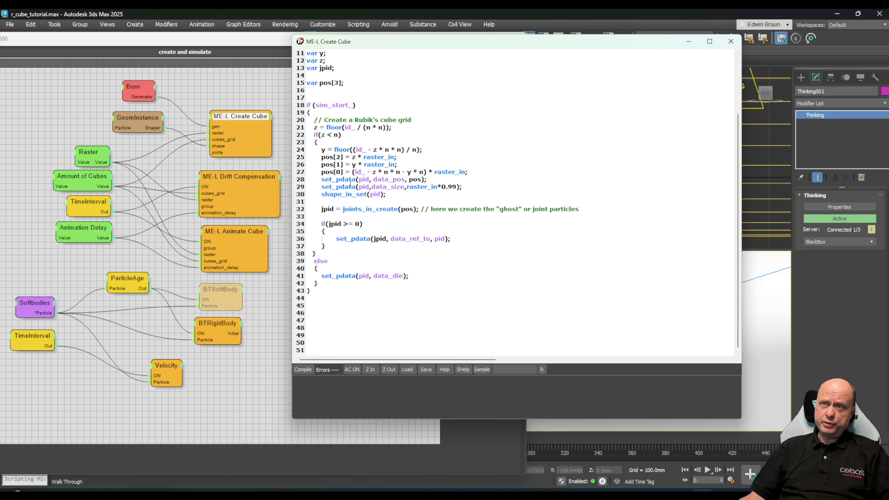
click(731, 41)
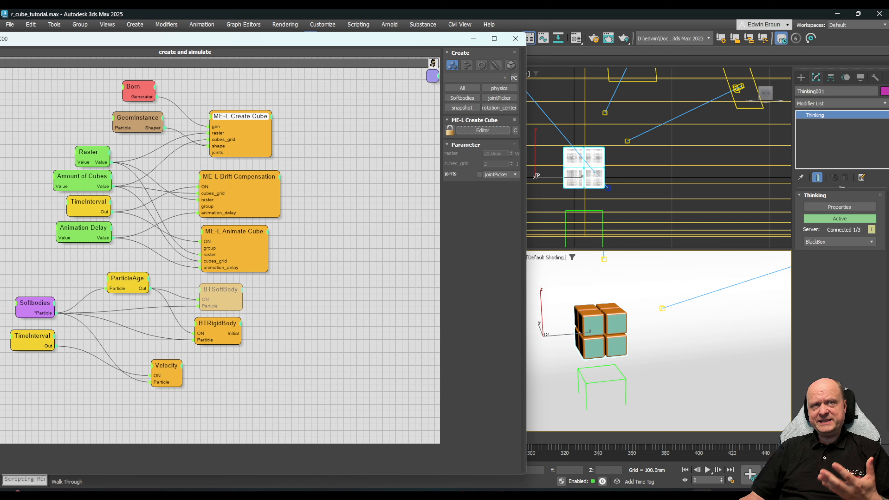
drag(245, 115, 249, 111)
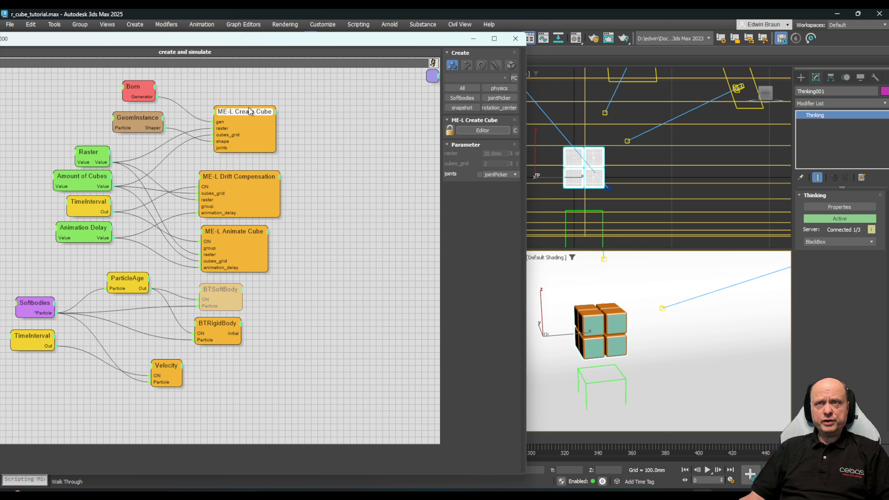
Step: In the make cube set, move the Iterator-Z node closer to Iterator-Y and inspect the amount of cubes node
double_click(250, 111)
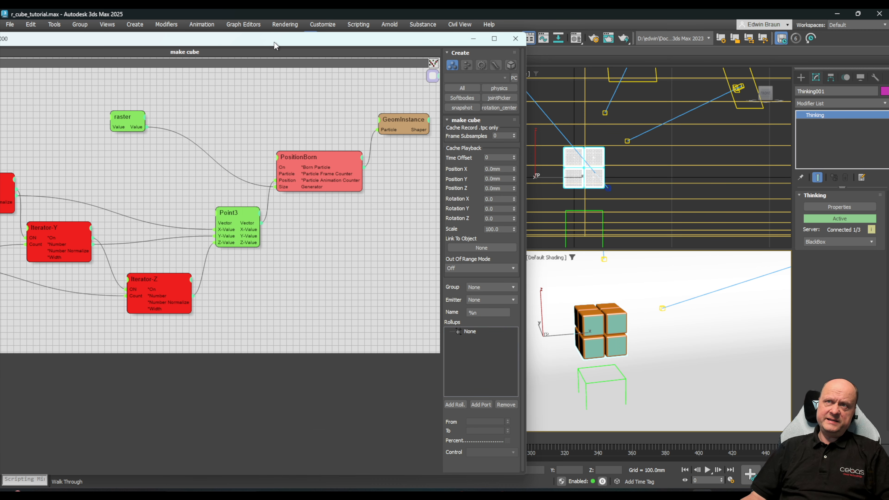
drag(276, 45, 524, 31)
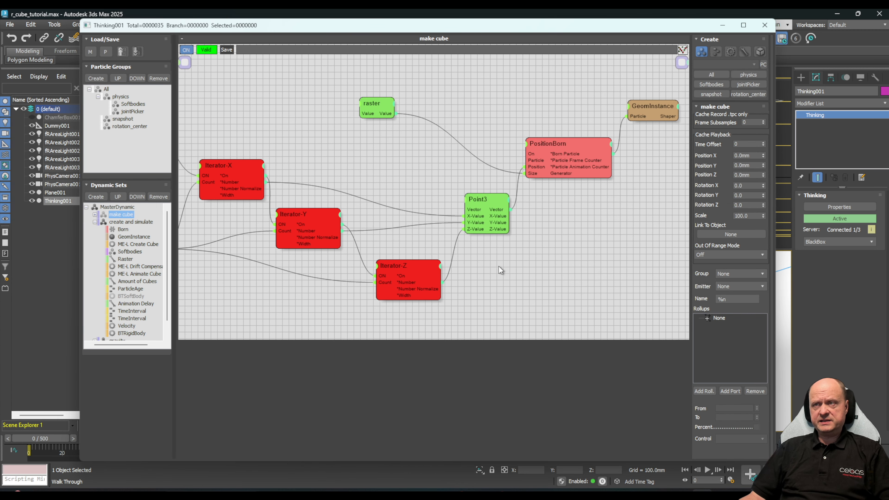
middle_drag(499, 270, 613, 291)
click(516, 291)
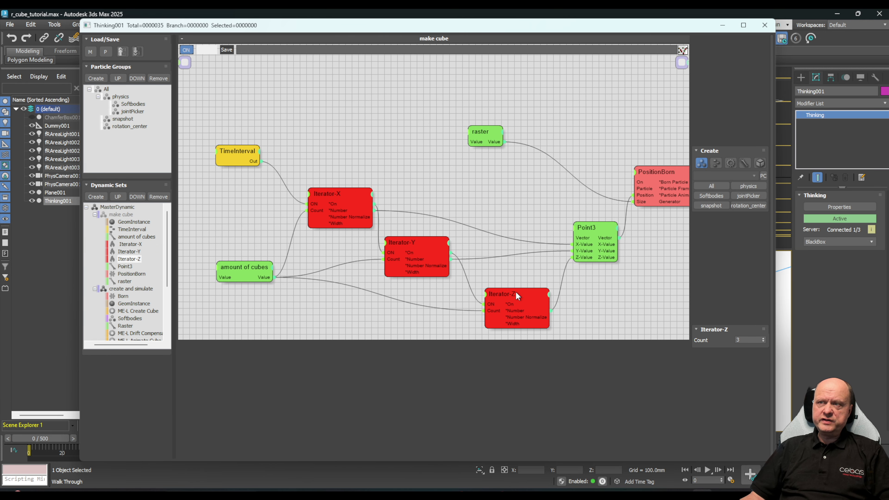
drag(515, 291, 492, 290)
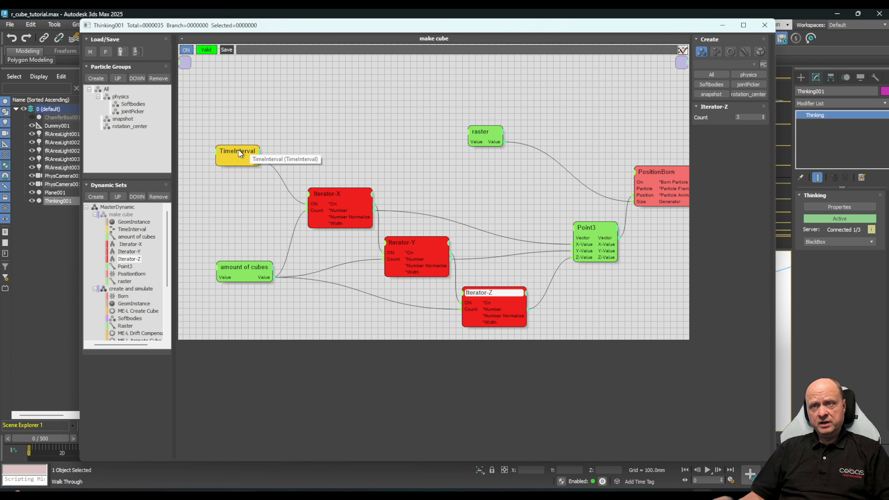
click(247, 267)
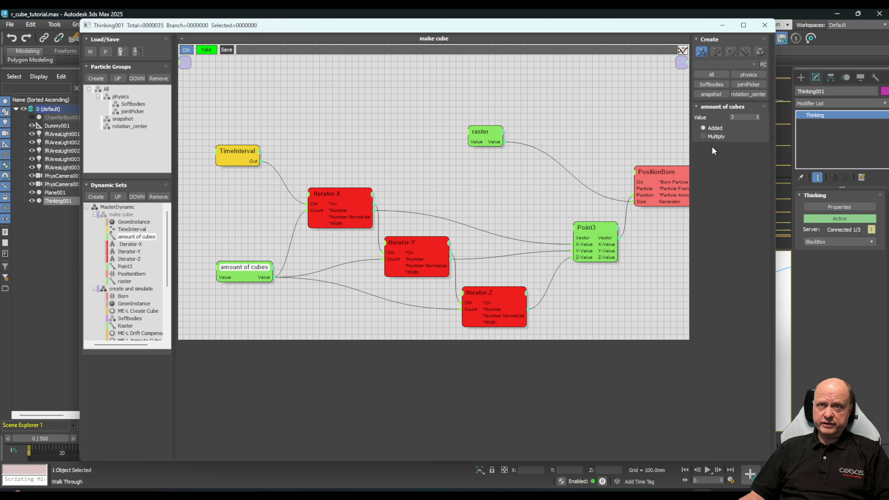
Step: Collapse the dynamic sets and activate make cube, with create and simulate and physics switched off
click(95, 215)
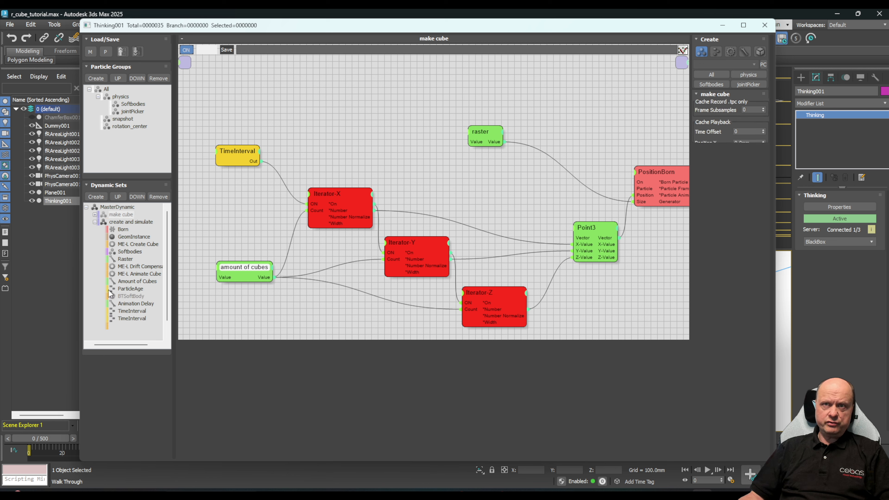
click(95, 222)
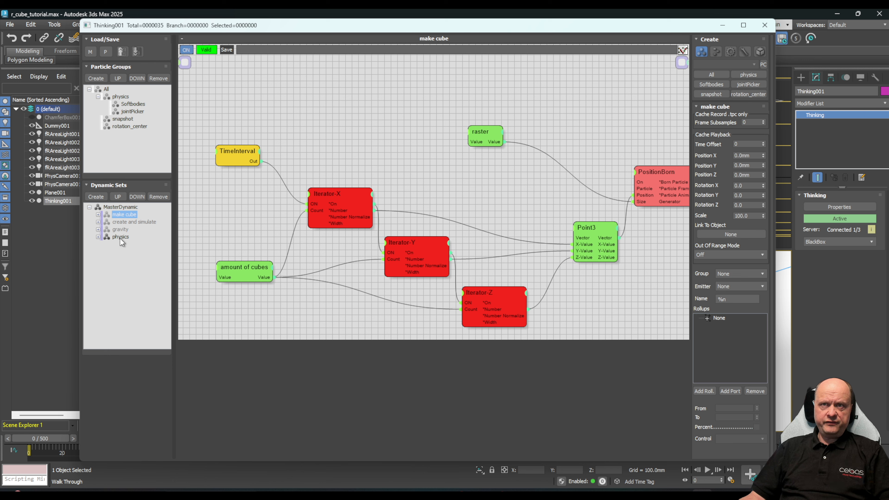
click(123, 215)
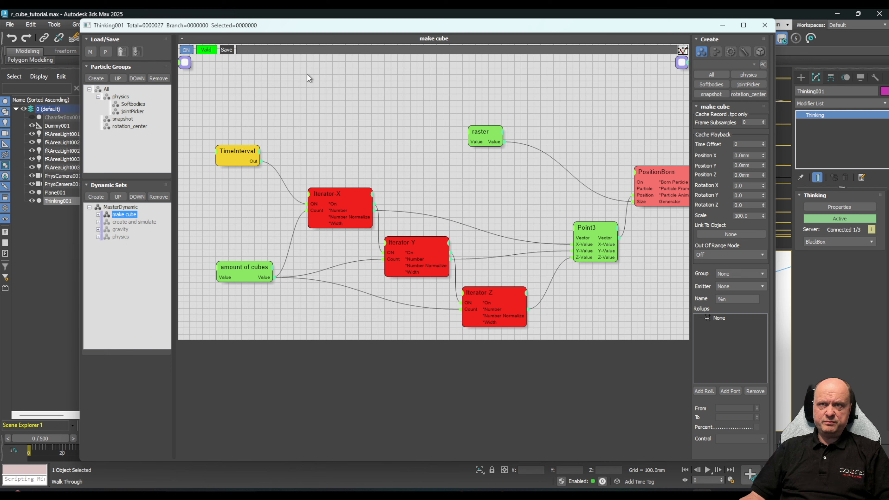
Step: Reposition and narrow the node editor window to uncover the viewports, and reset the animation to its first frame
drag(364, 21, 290, 15)
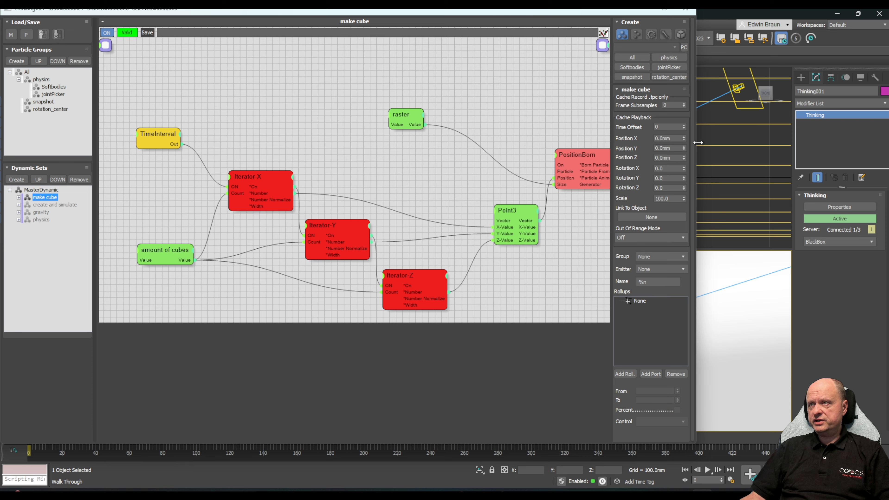
drag(535, 143, 534, 155)
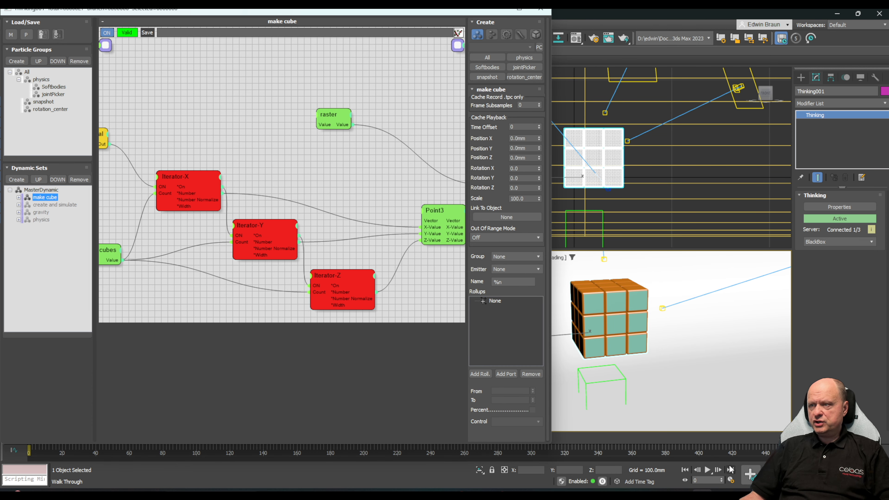
click(718, 470)
click(685, 470)
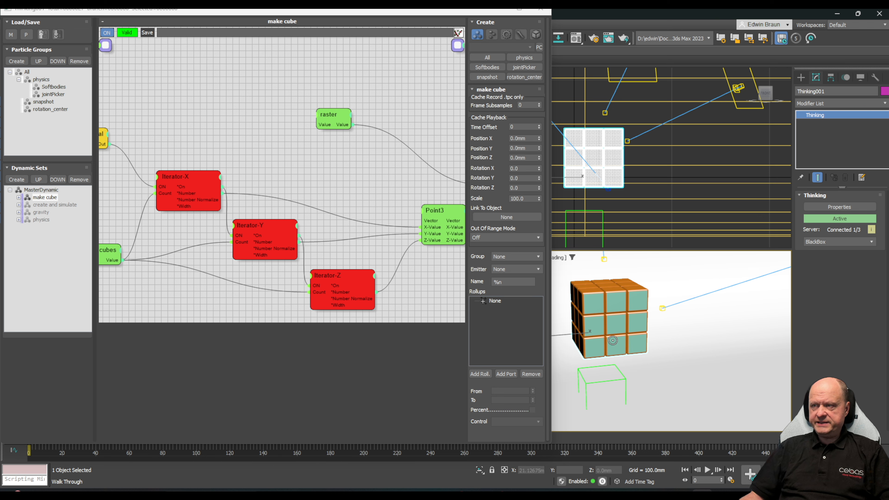
Step: Test the make cube set's amount of cubes with values up to 5, and settle on 2
middle_drag(156, 75, 225, 68)
click(163, 246)
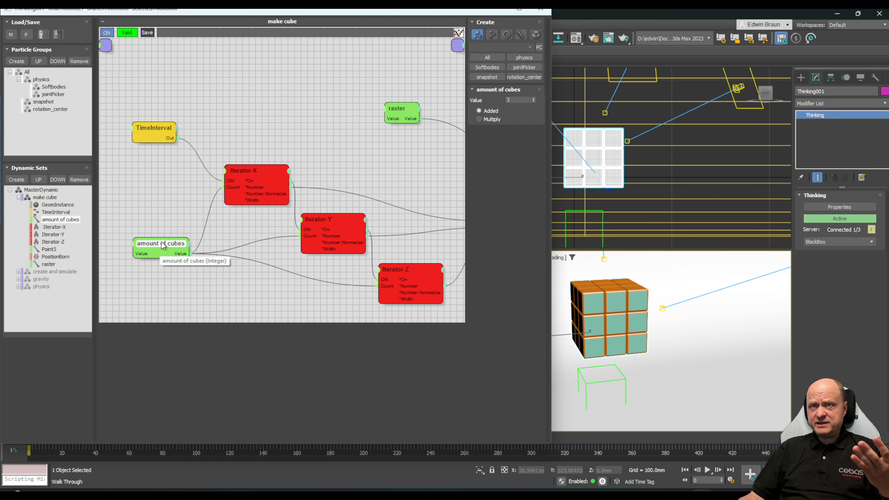
click(534, 102)
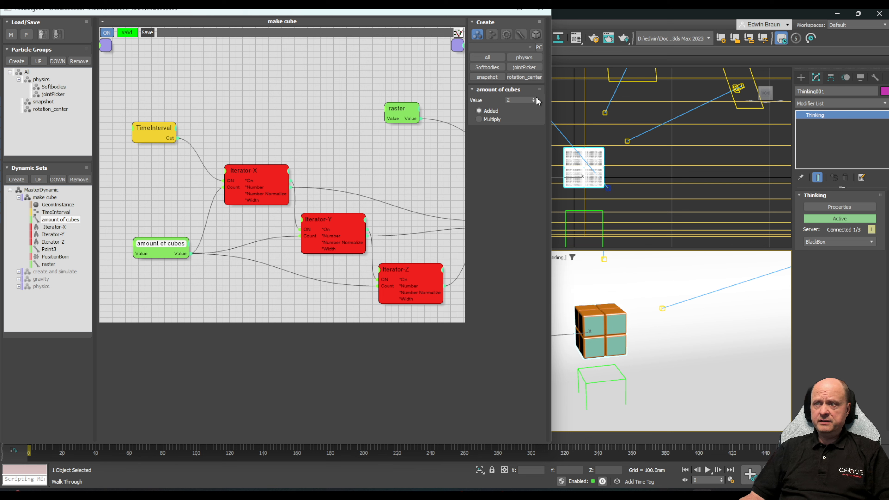
click(534, 98)
click(534, 99)
click(533, 99)
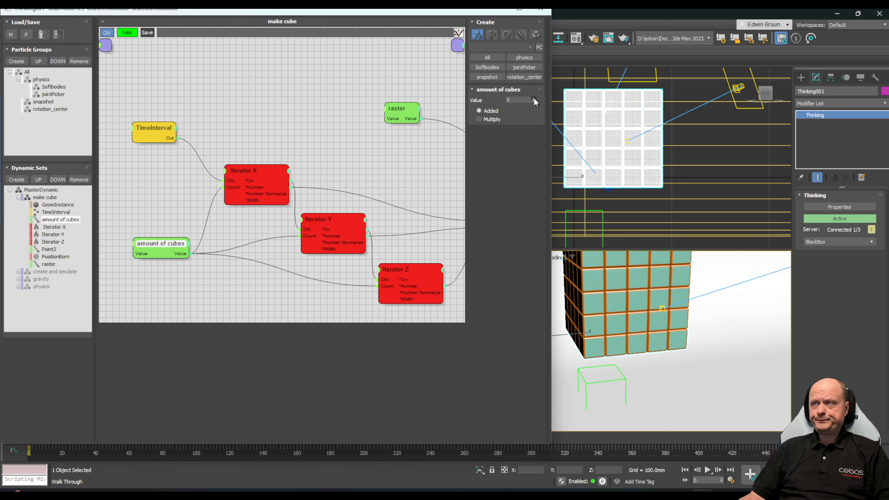
click(533, 99)
click(533, 101)
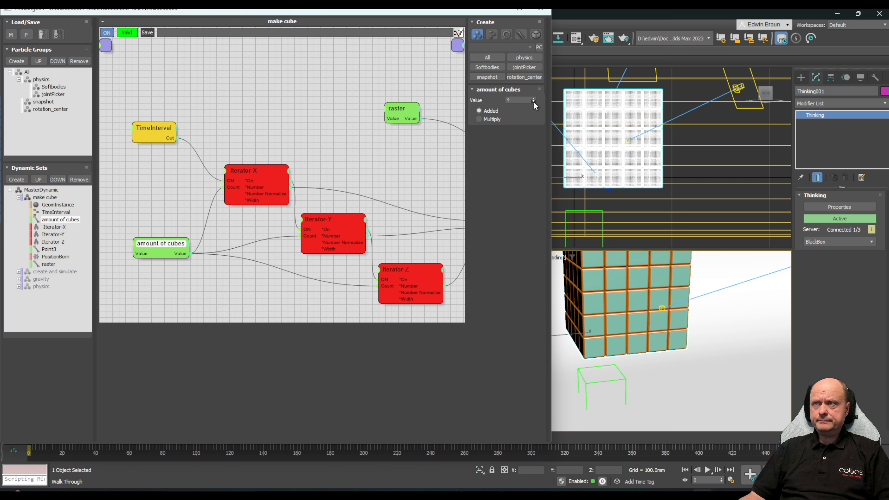
click(533, 101)
click(534, 101)
click(533, 102)
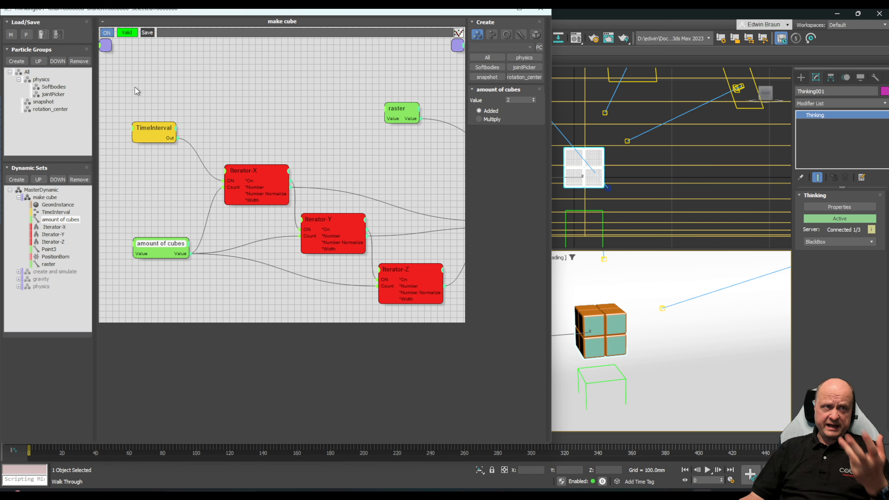
Step: Inspect the Count settings of the Iterator-X, Iterator-Y and Iterator-Z nodes in the make cube set
middle_drag(358, 133, 255, 90)
click(151, 130)
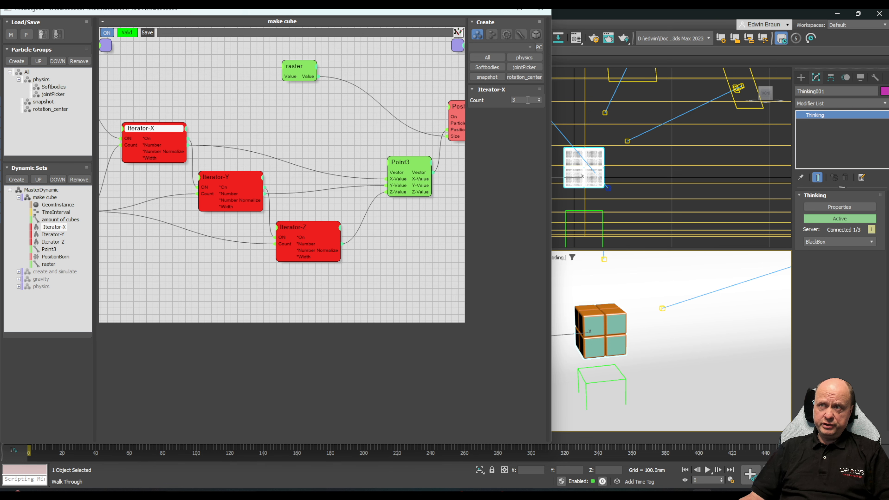
middle_drag(227, 72, 219, 91)
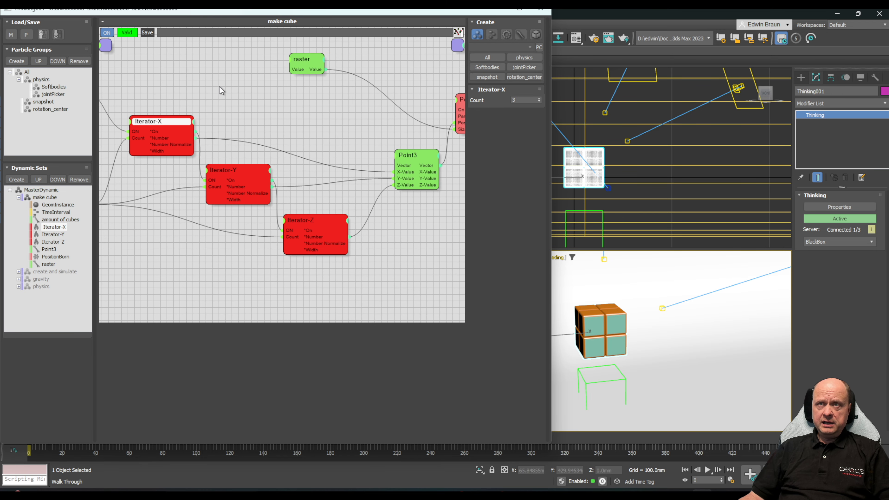
click(236, 175)
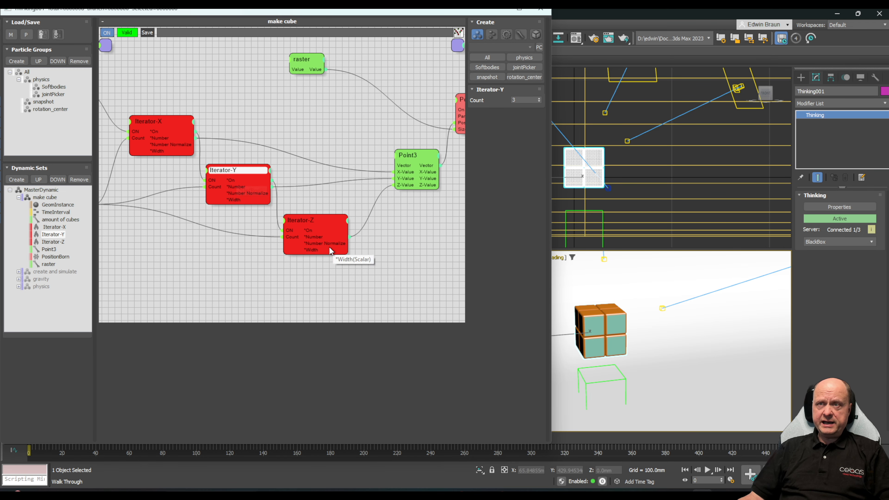
click(310, 221)
middle_drag(405, 217, 354, 217)
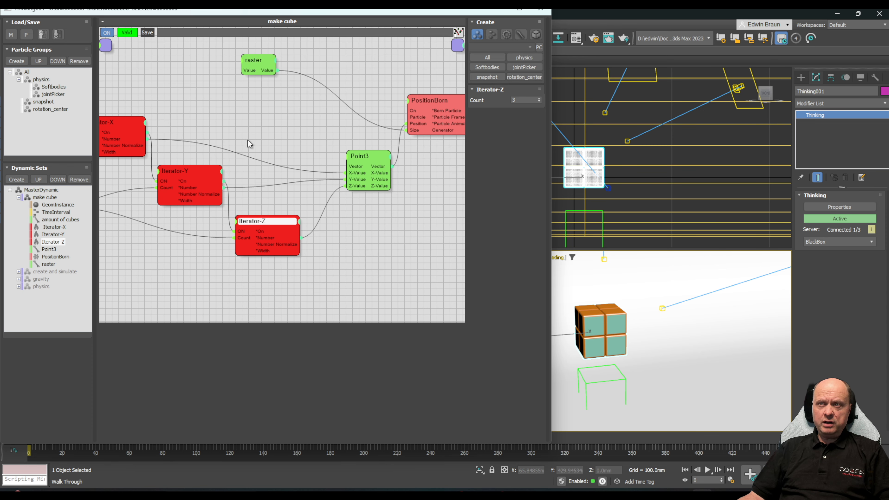
Step: Inspect the Point3 and PositionBorn nodes and move both slightly closer to the iterators
click(367, 158)
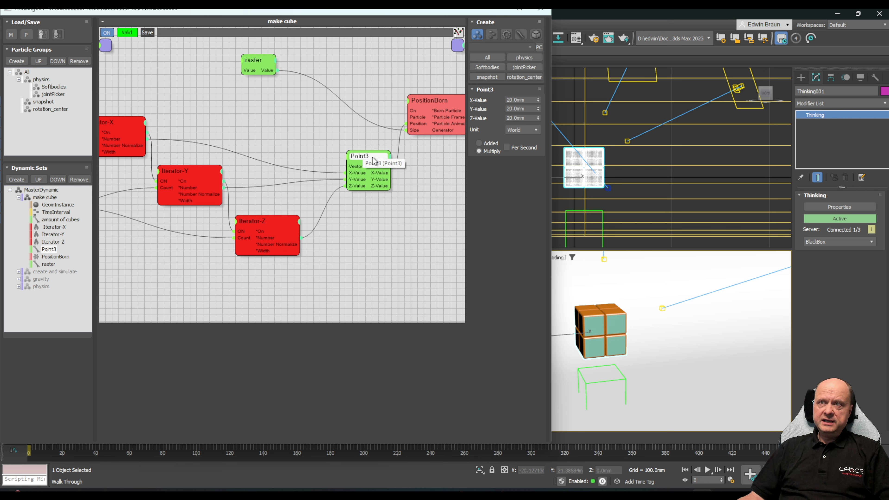
drag(372, 157, 360, 158)
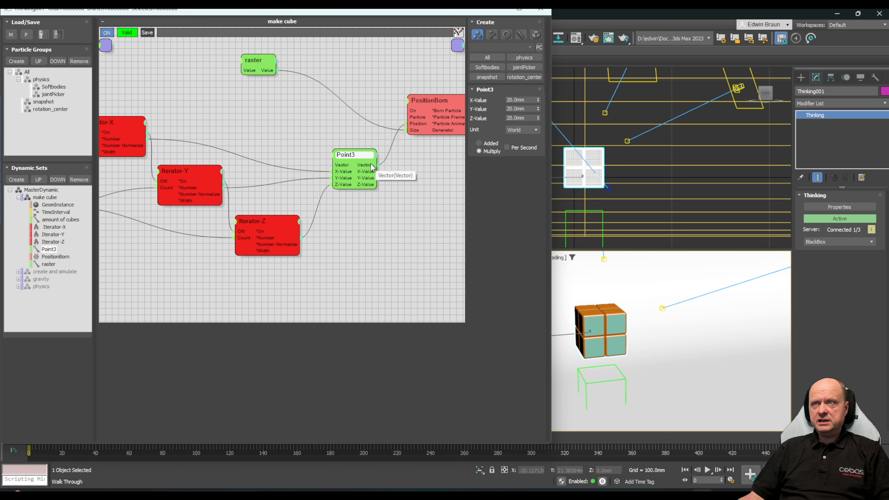
drag(445, 102, 430, 102)
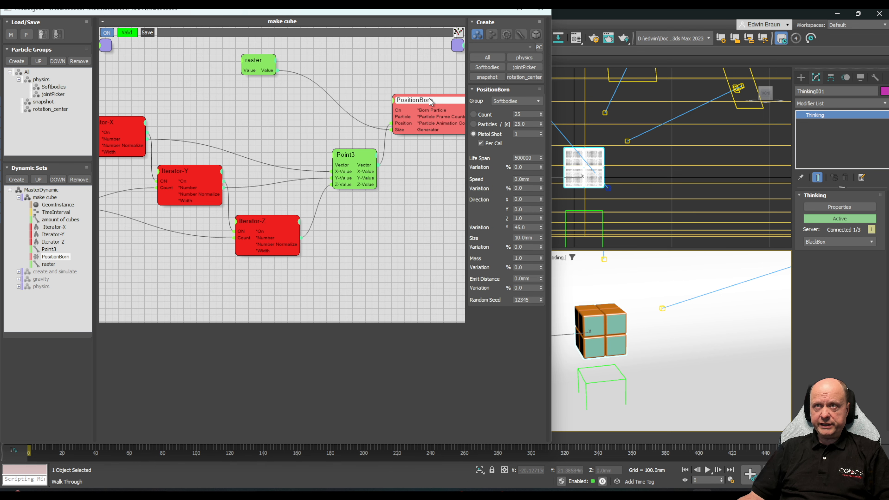
middle_drag(448, 224, 421, 221)
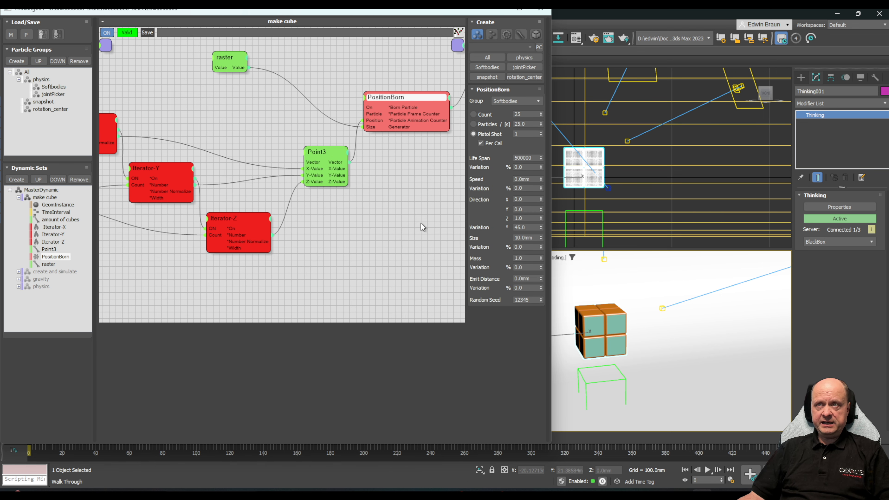
Step: Inspect the raster and PositionBorn settings, and move the GeomInstance node closer to PositionBorn
click(236, 62)
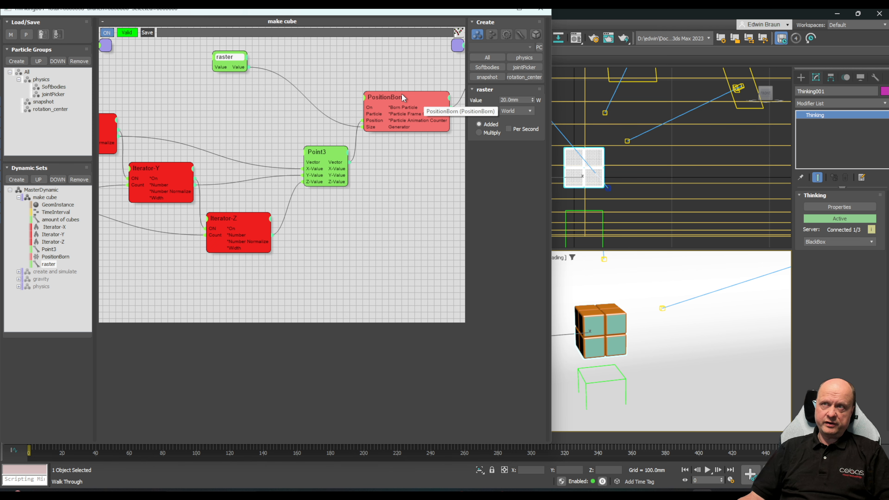
click(420, 97)
middle_drag(445, 172, 281, 218)
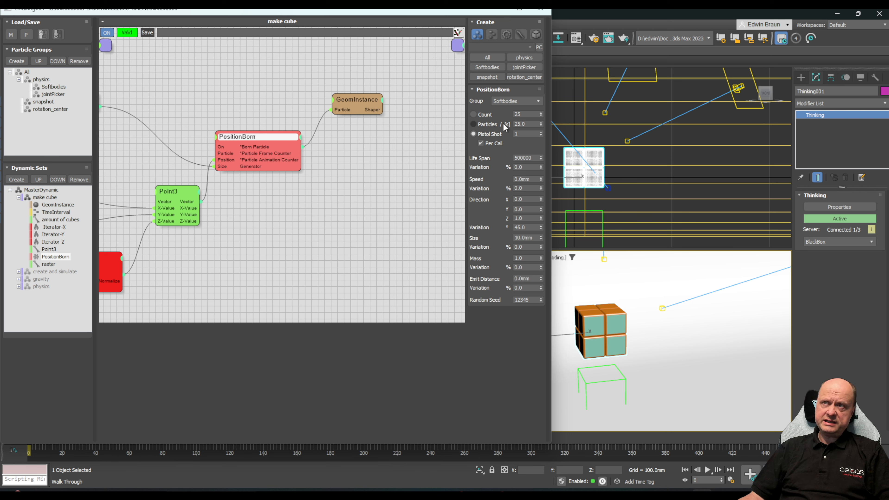
drag(364, 102, 345, 112)
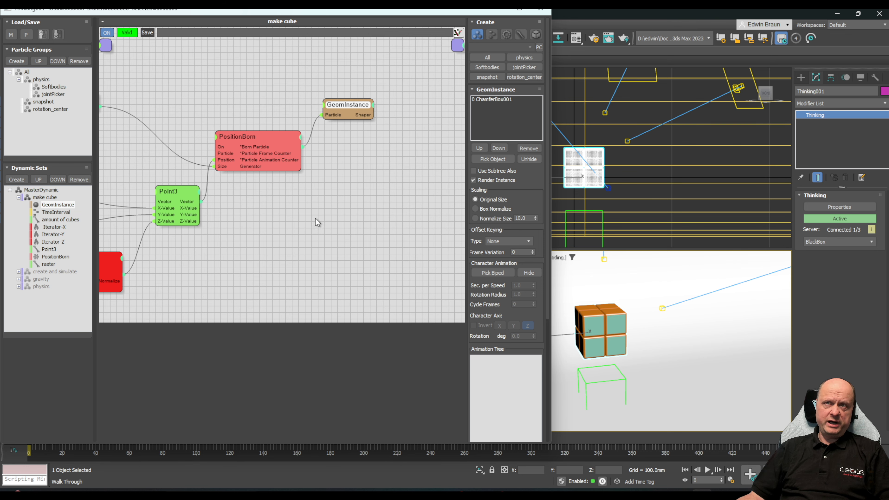
middle_drag(283, 230, 384, 199)
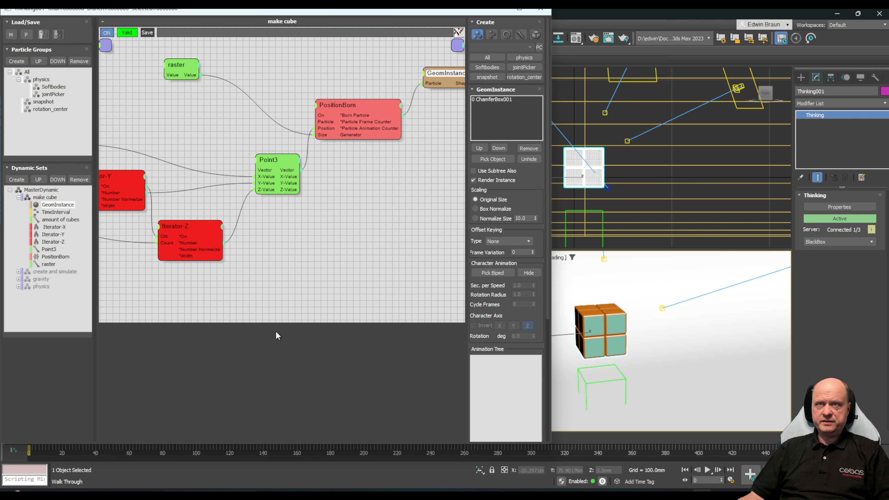
middle_drag(270, 263, 371, 262)
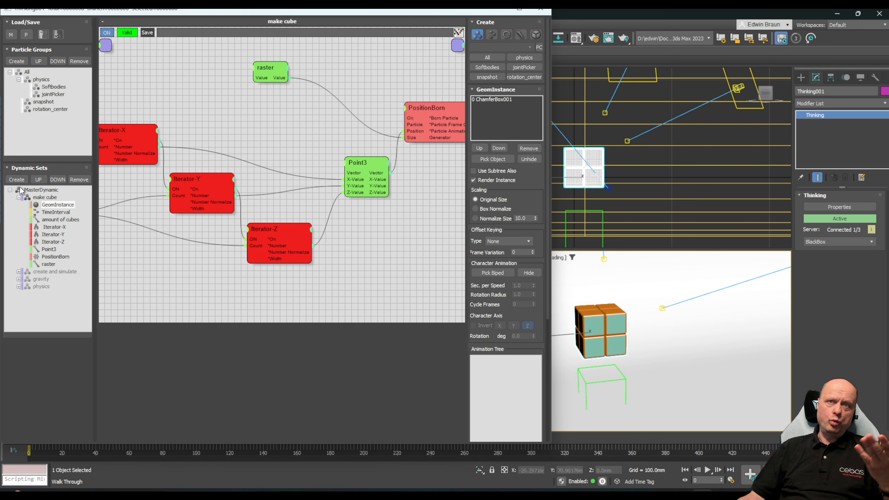
Step: Activate the create and simulate set in place of make cube, and shift its ME-L Create Cube and ME-L Drift Compensation nodes upward
click(20, 198)
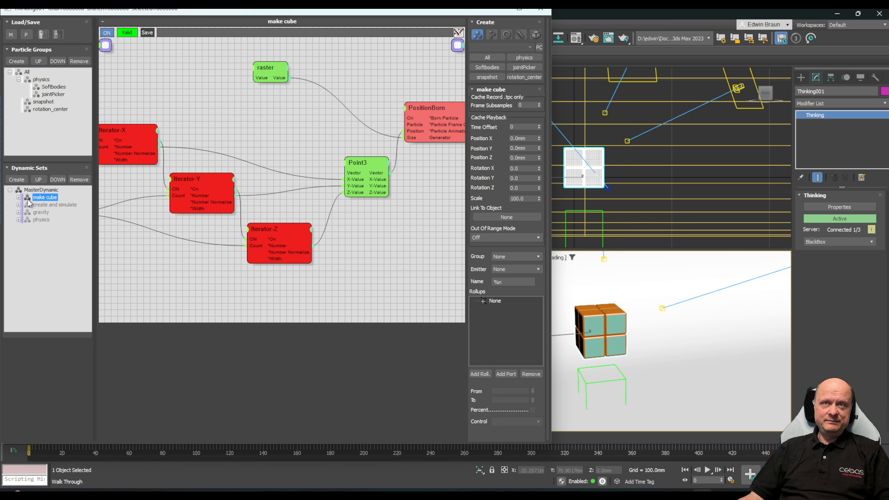
click(49, 205)
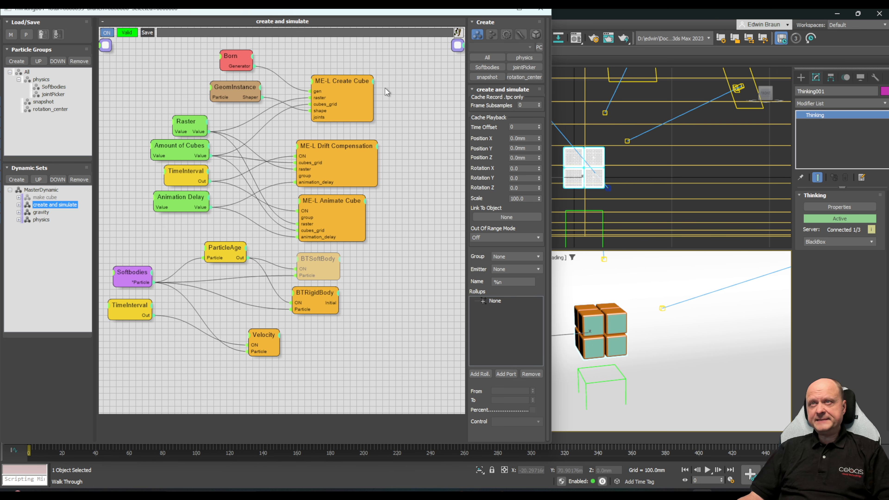
click(341, 82)
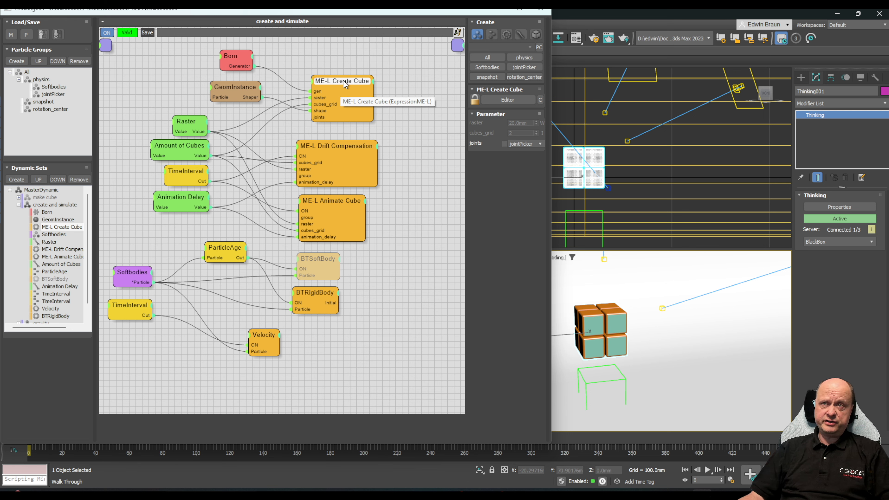
mouse_move(342, 86)
mouse_down()
mouse_move(334, 76)
mouse_move(342, 70)
mouse_up()
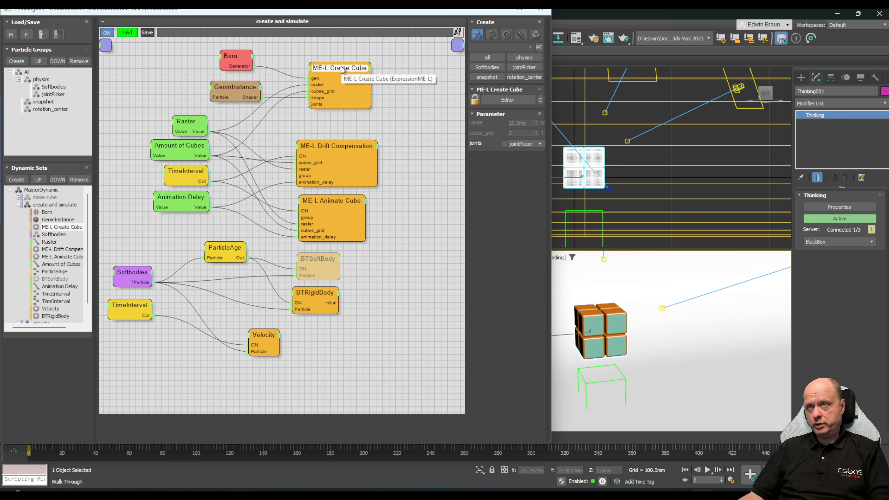
drag(335, 151, 332, 142)
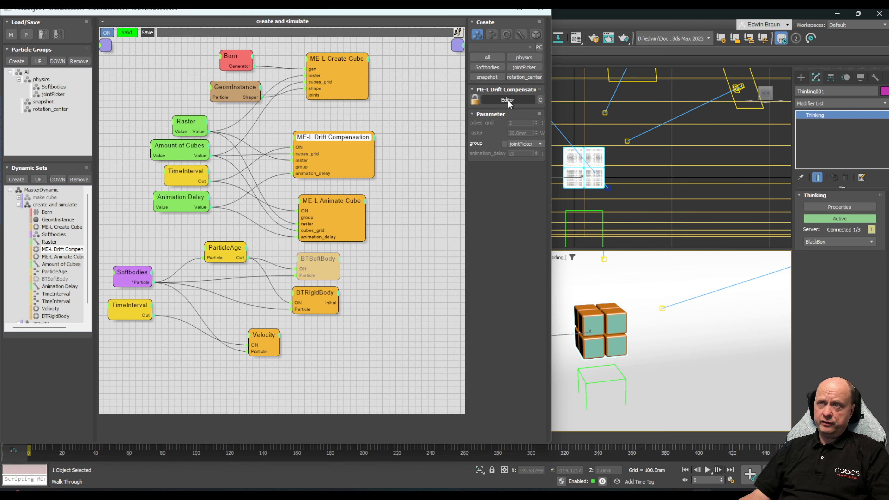
Step: Review the ME-L Drift Compensation script, highlighting its frame condition and the position-rounding code inside the loop, and close it
click(509, 100)
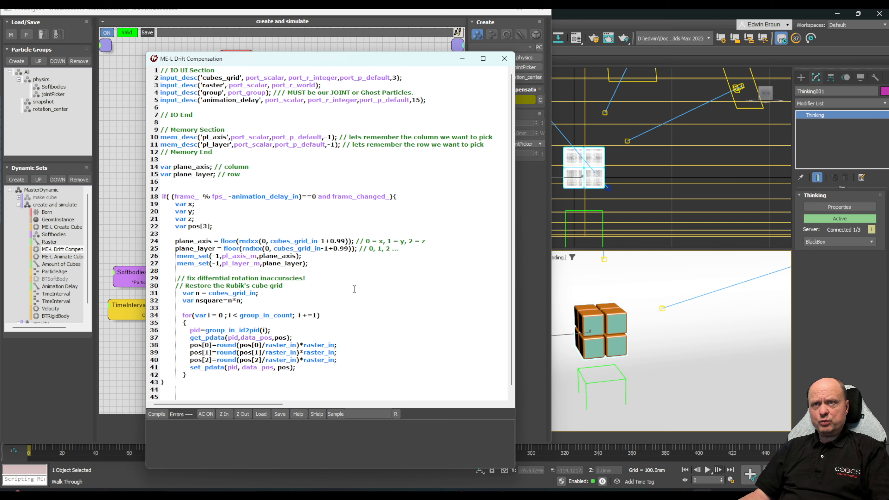
scroll(357, 277, down, 1)
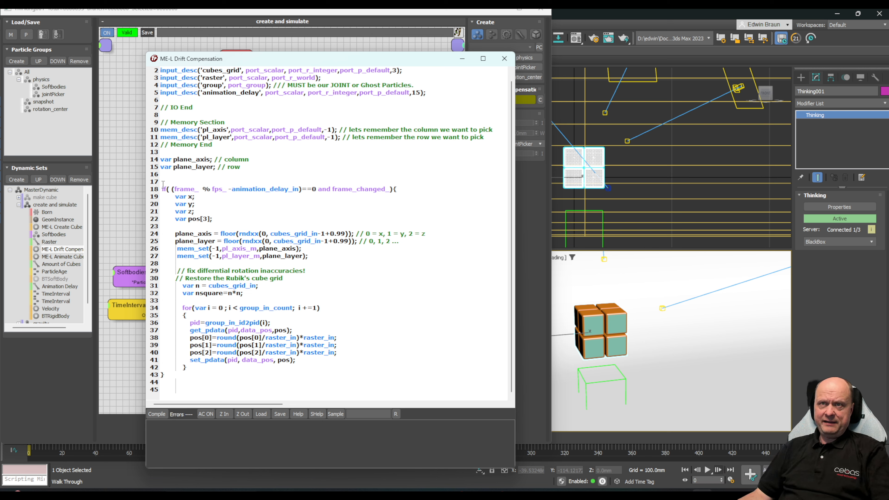
drag(163, 183, 399, 189)
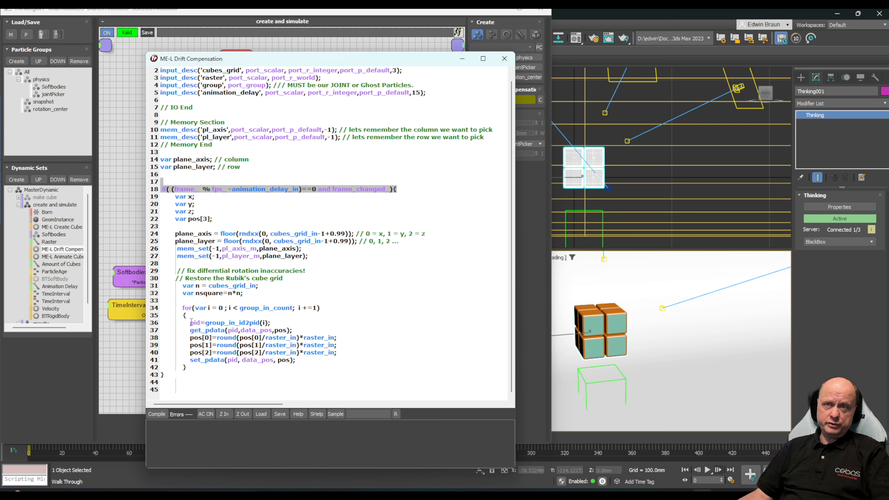
drag(190, 323, 307, 363)
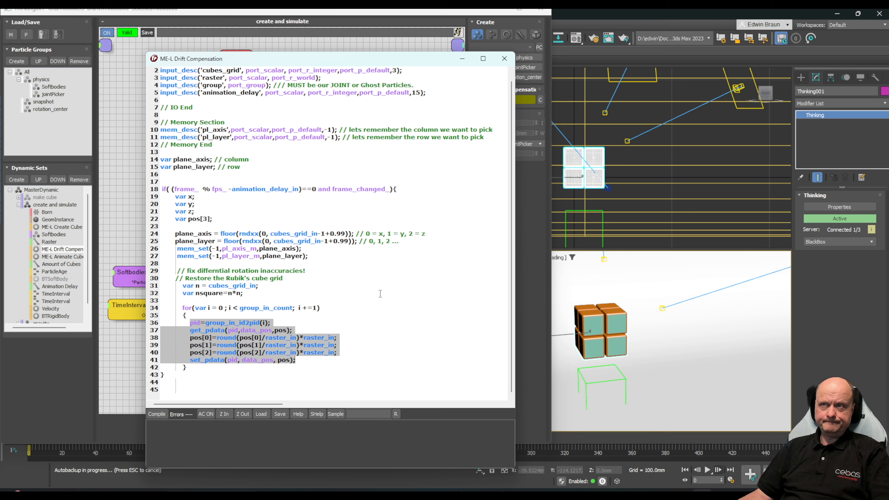
click(380, 286)
click(507, 61)
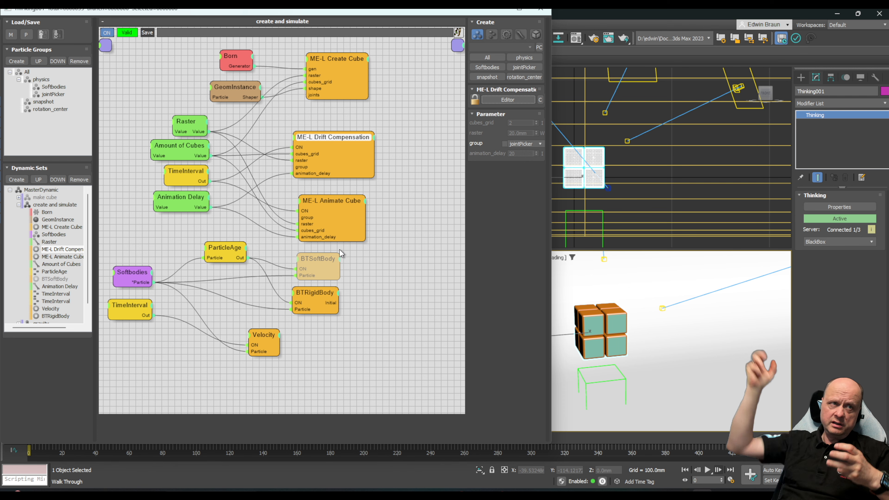
Step: Open the ME-L Animate Cube script and reposition its window so the viewports and playback controls stay visible
click(326, 201)
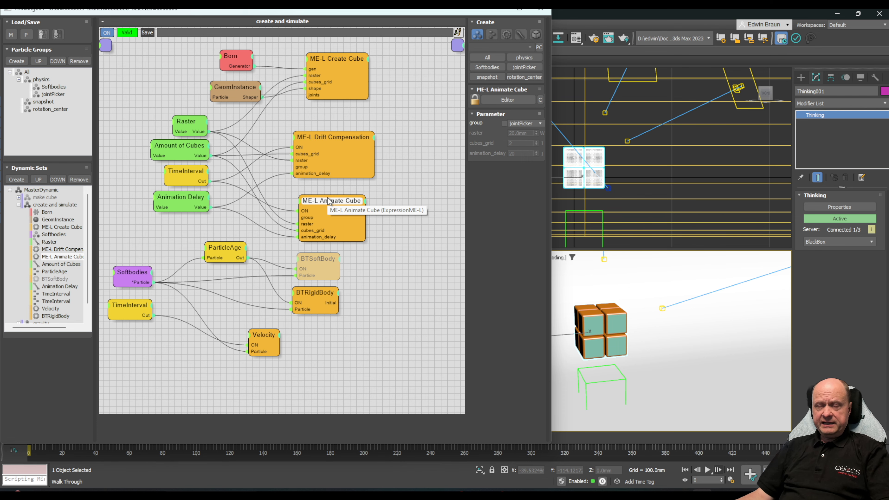
click(507, 100)
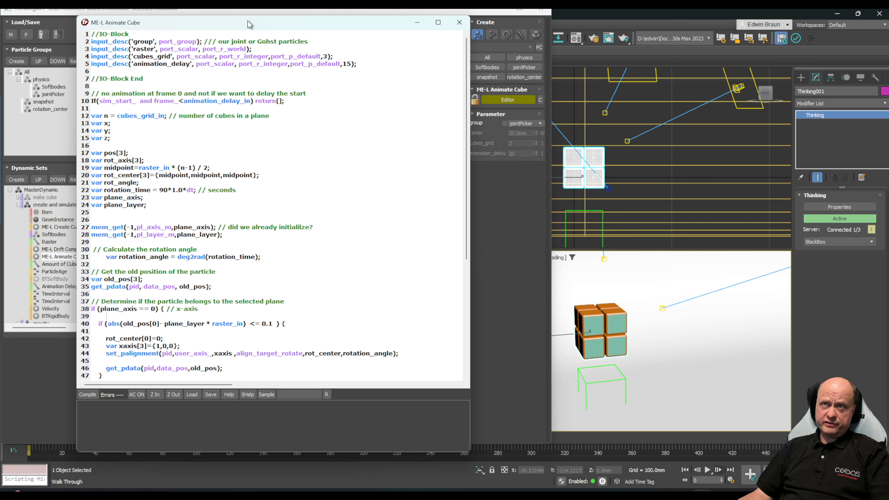
drag(250, 25, 578, 25)
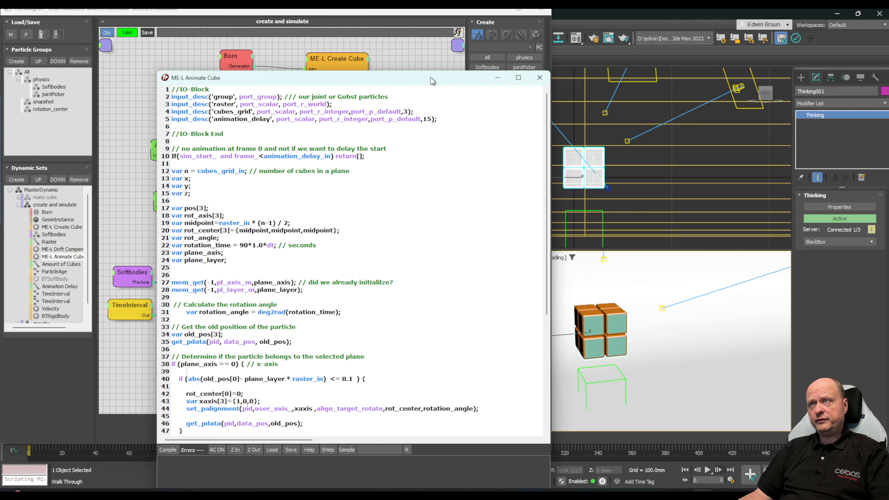
drag(681, 22, 368, 82)
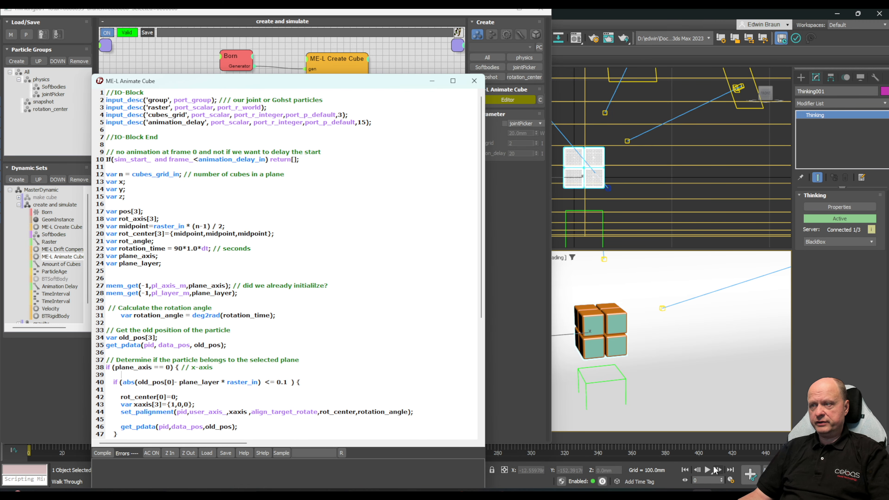
Step: Play the cube's layer rotation animation, stop it and return to the first frame
click(707, 470)
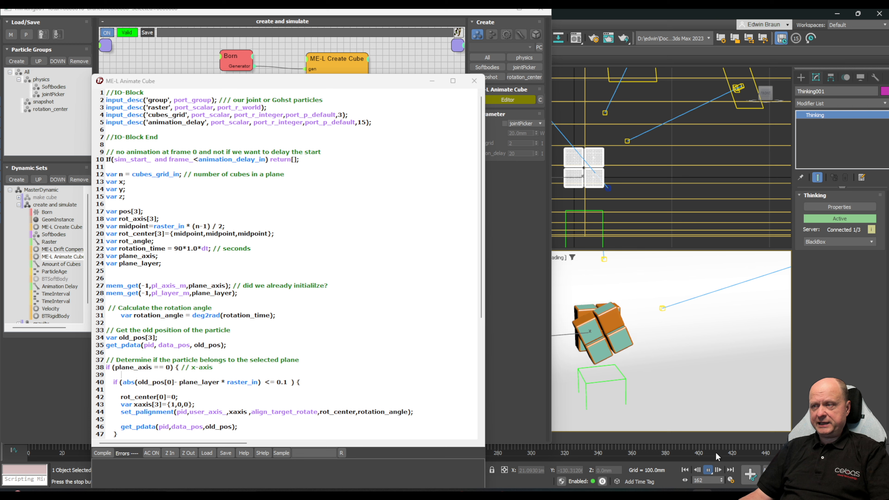
click(708, 470)
click(686, 470)
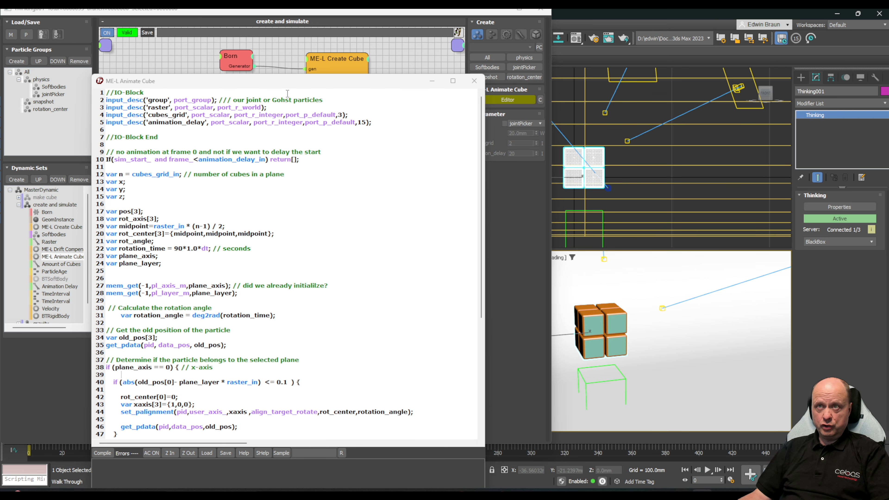
Step: Review the ME-L Animate Cube script from its variables through the x, y and z-axis rotation branches, and close it
drag(296, 86, 644, 59)
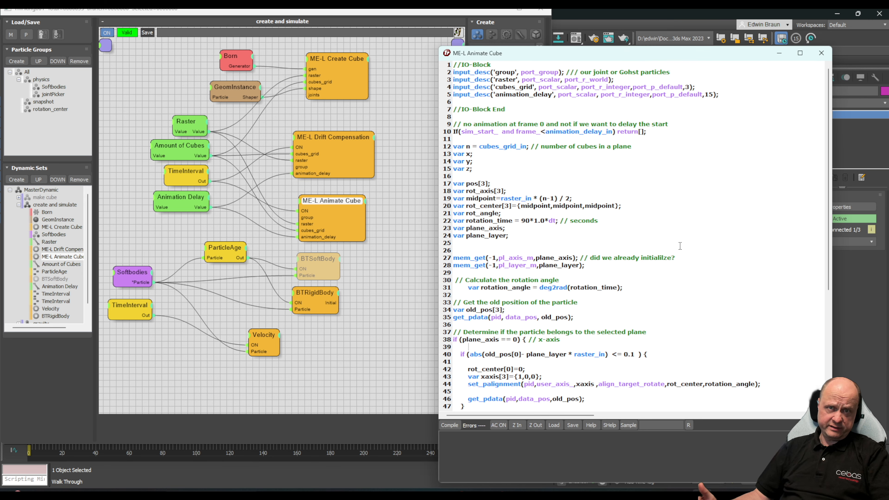
drag(642, 63, 309, 39)
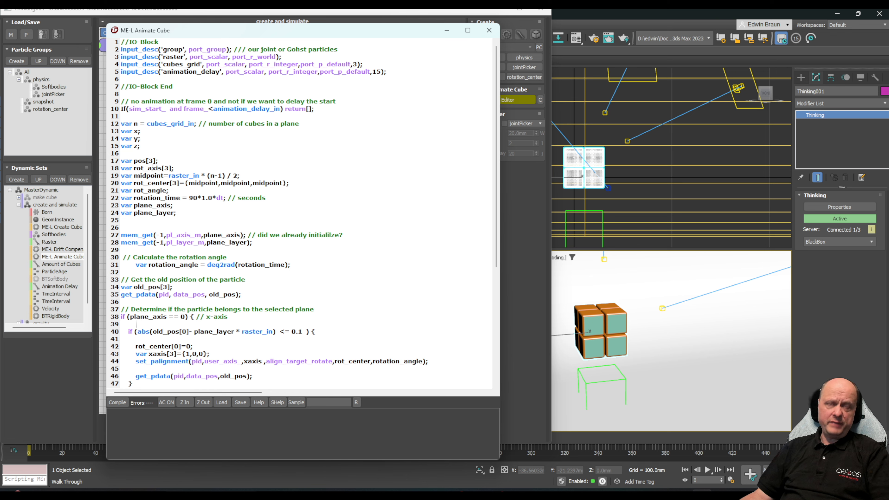
scroll(178, 154, down, 1)
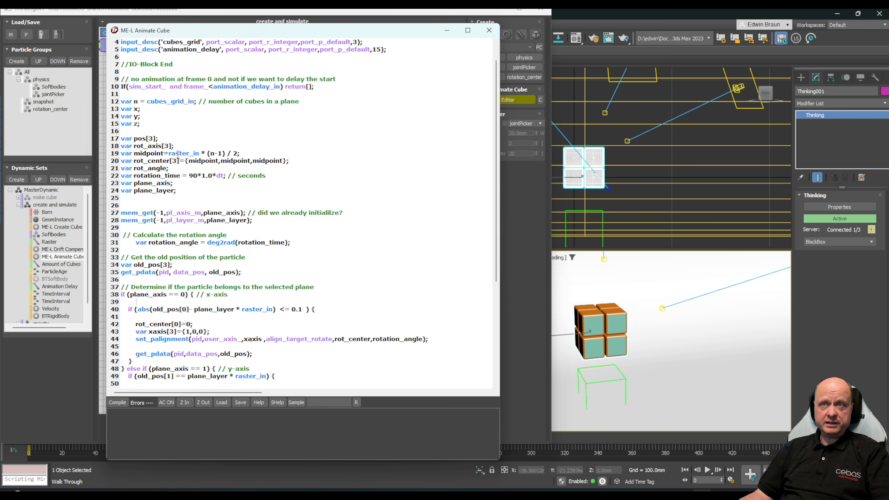
scroll(179, 156, down, 1)
scroll(206, 149, down, 2)
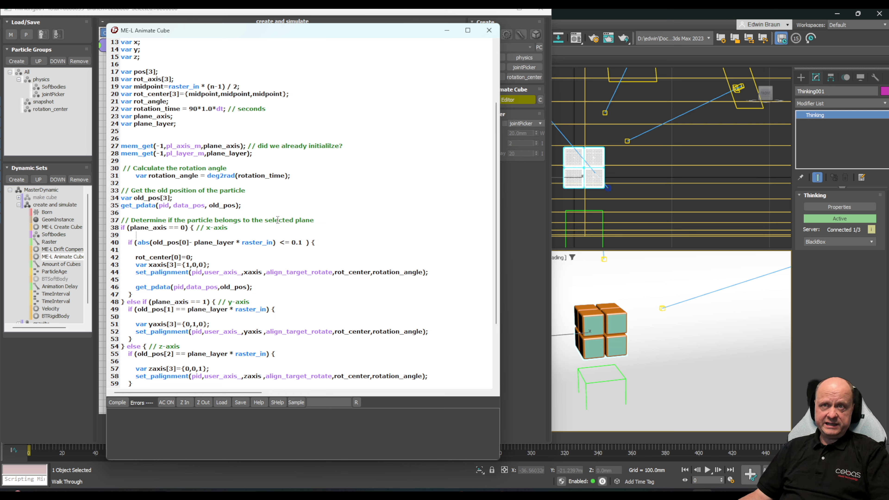
scroll(354, 189, down, 2)
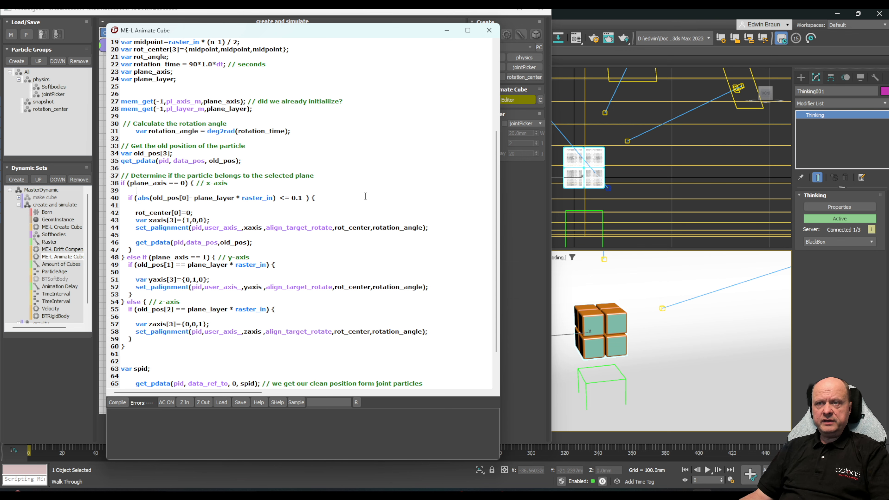
click(489, 31)
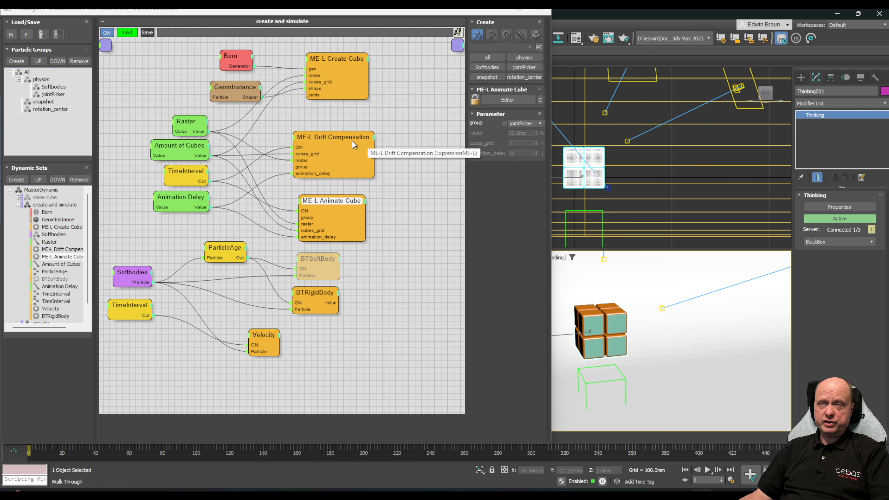
Step: Review the ME-L Drift Compensation script, highlighting the random plane_axis and plane_layer lines and the two mem_set calls, and close it
click(345, 145)
click(508, 100)
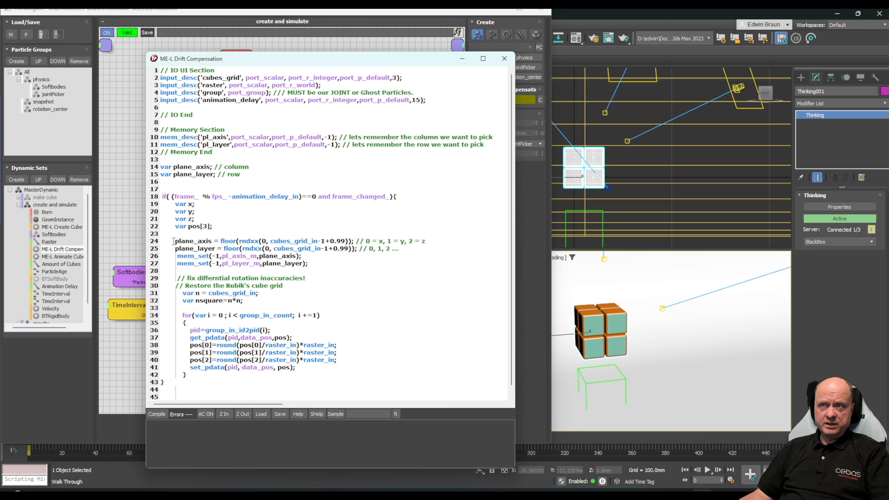
drag(173, 241, 448, 247)
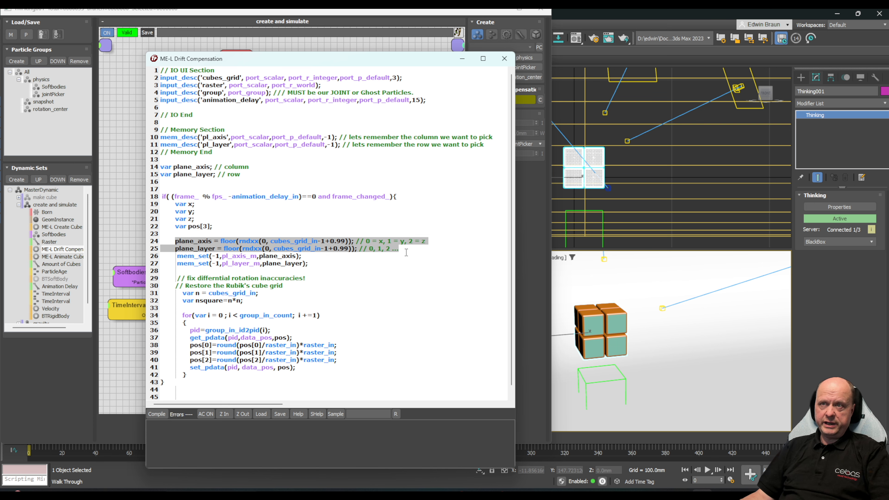
scroll(347, 311, down, 1)
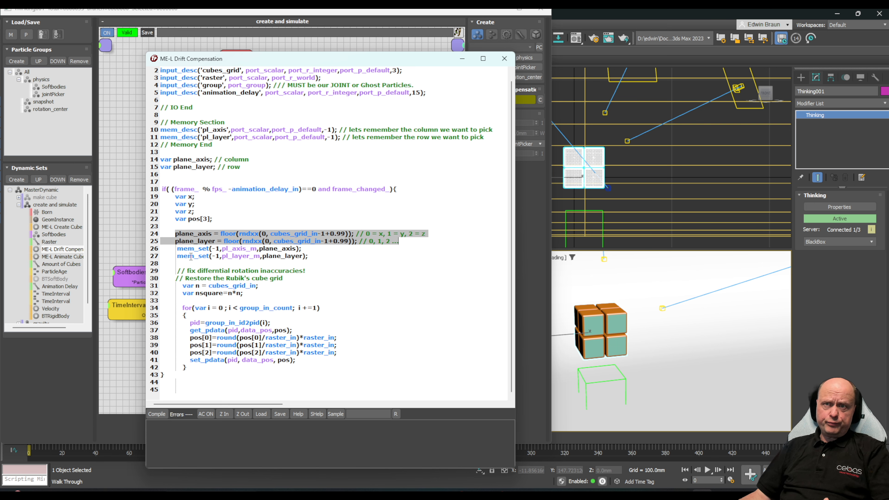
drag(176, 250, 310, 257)
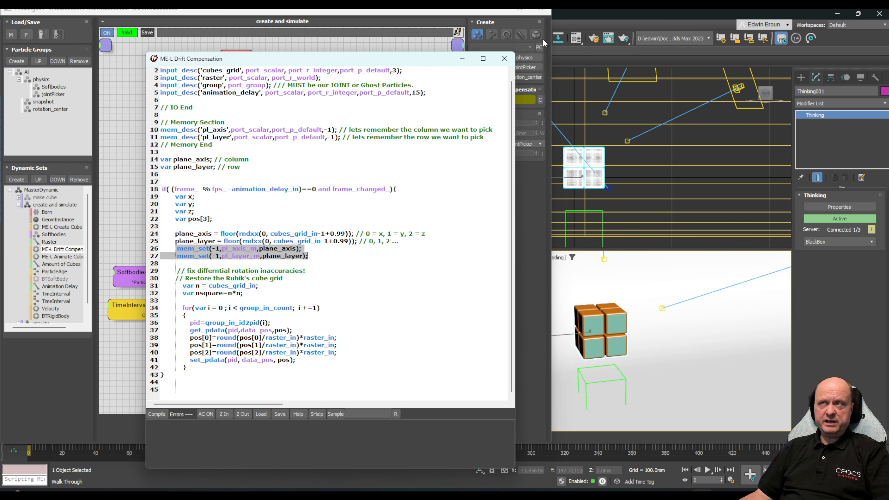
click(505, 58)
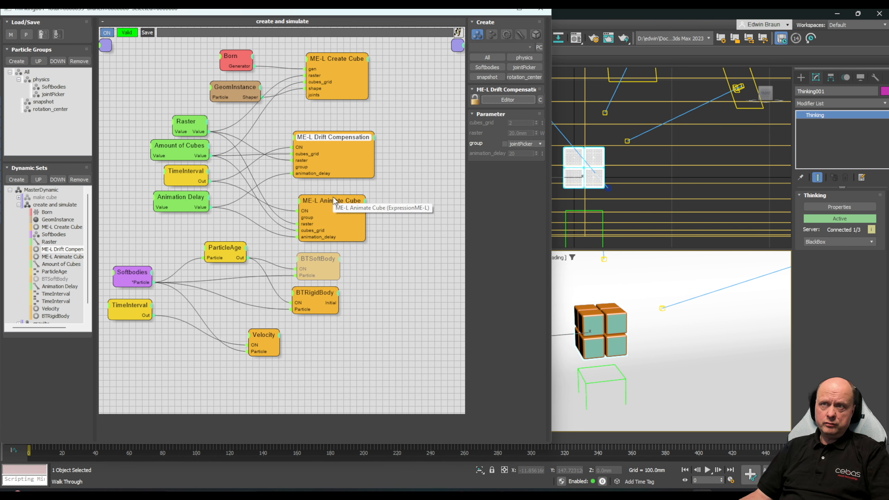
Step: Review the ME-L Animate Cube script down to its end, highlighting the closing get_pdata, set_pdata and set_palignment lines, and close it
click(351, 201)
click(499, 100)
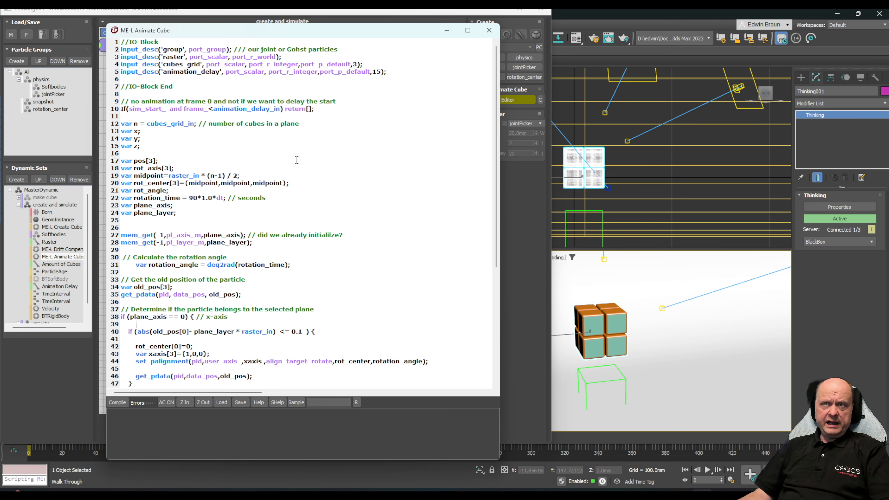
scroll(254, 214, down, 1)
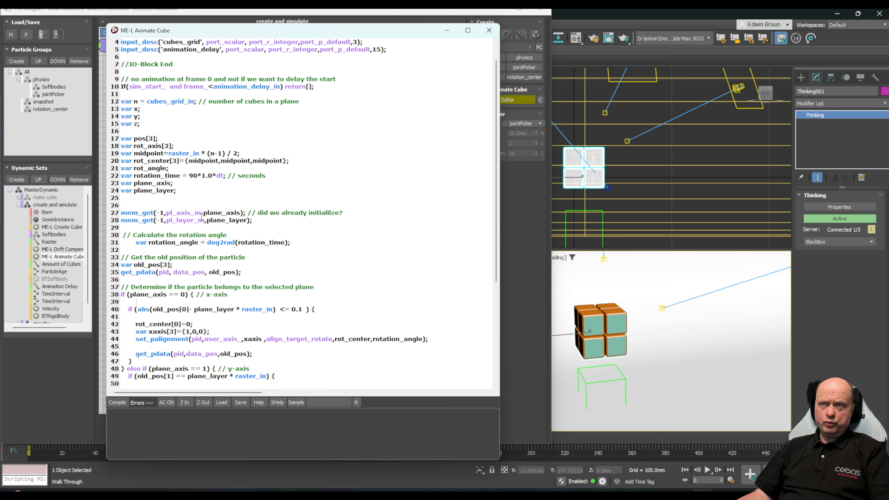
scroll(279, 212, down, 2)
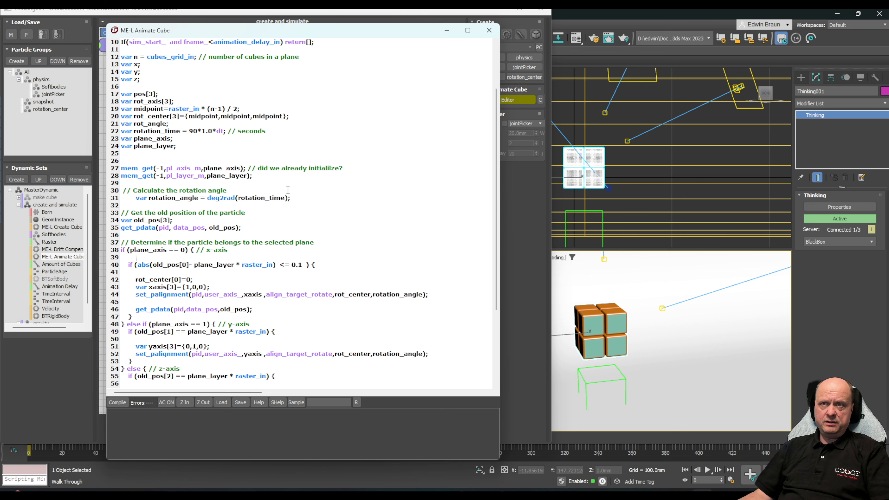
scroll(288, 190, down, 5)
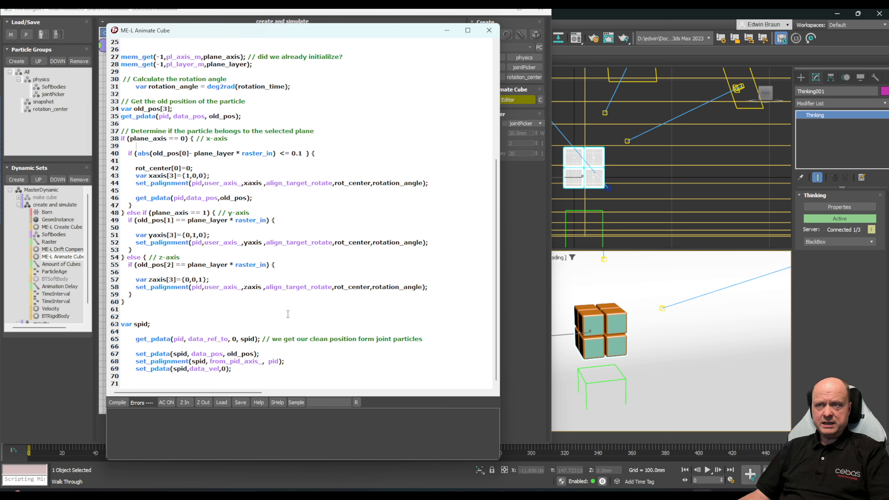
drag(133, 338, 282, 377)
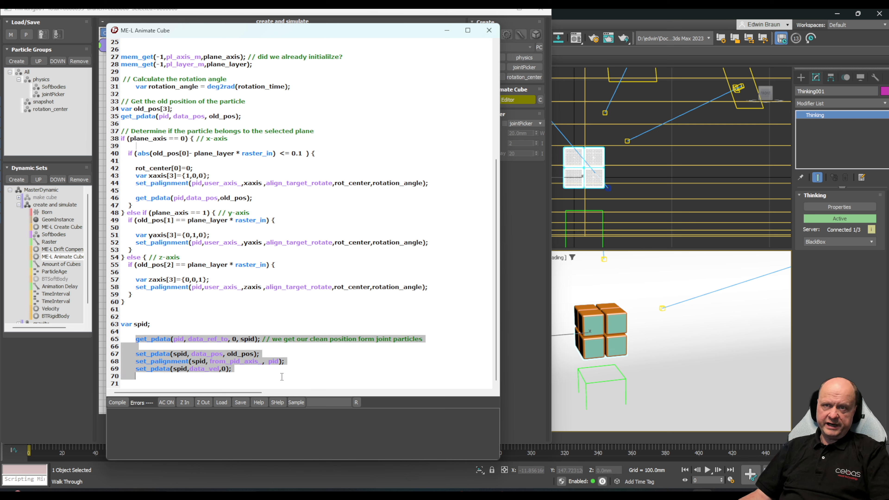
click(250, 370)
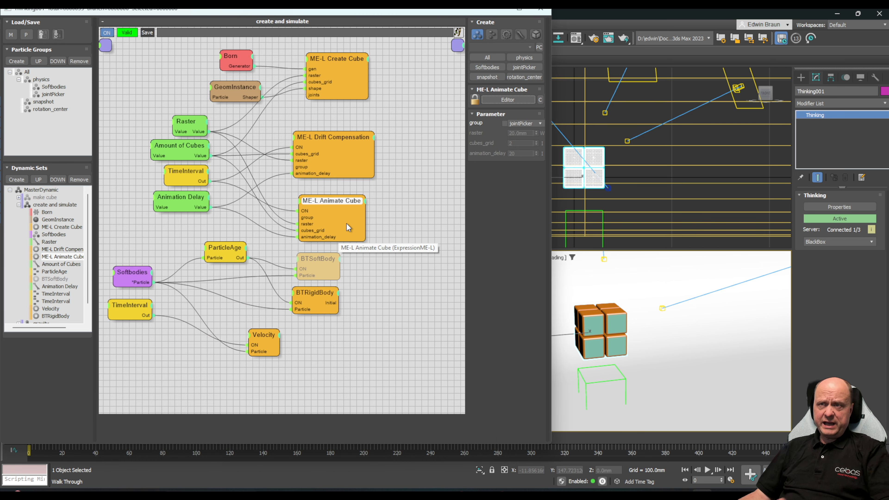
Step: Shift the ME-L Animate Cube, ME-L Drift Compensation and Softbodies nodes slightly within the create and simulate graph
mouse_move(343, 200)
mouse_down()
mouse_move(353, 193)
mouse_move(340, 194)
mouse_up()
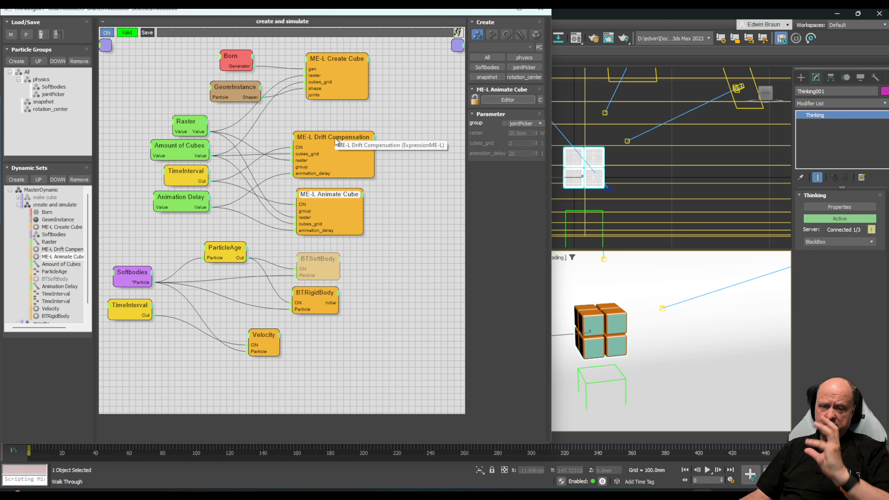
drag(337, 138, 332, 136)
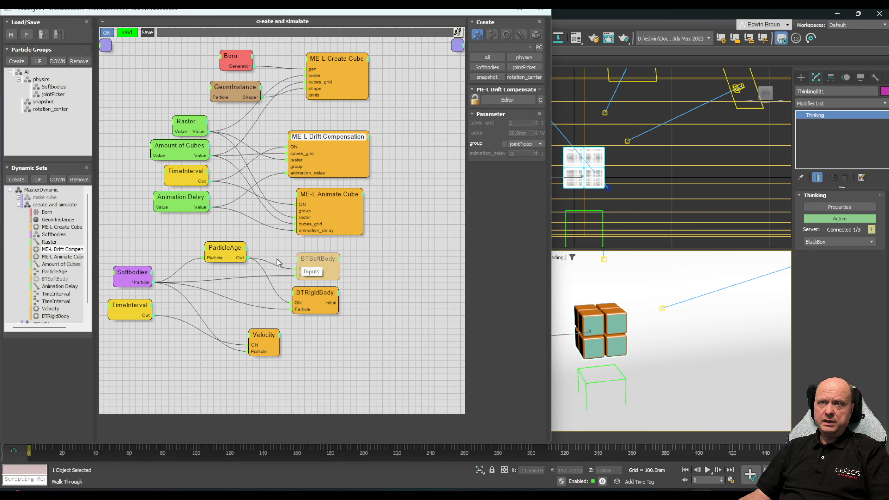
click(133, 280)
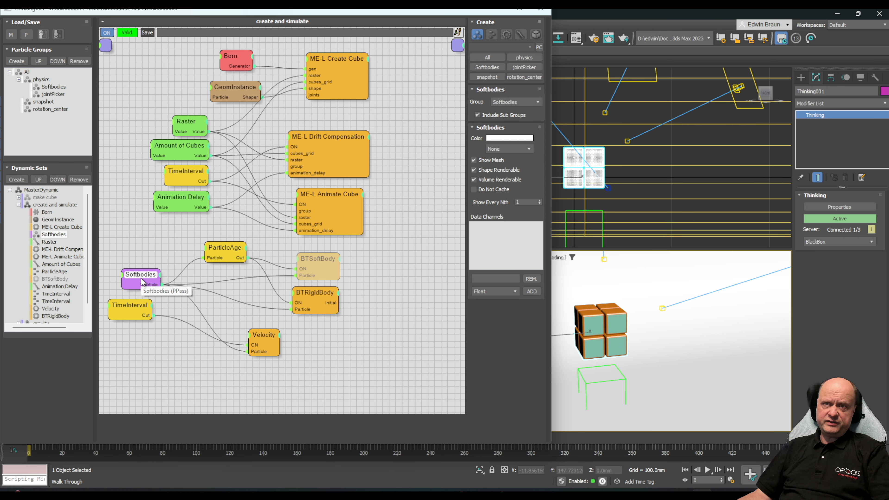
mouse_move(150, 274)
mouse_down()
mouse_move(145, 257)
mouse_move(148, 267)
mouse_up()
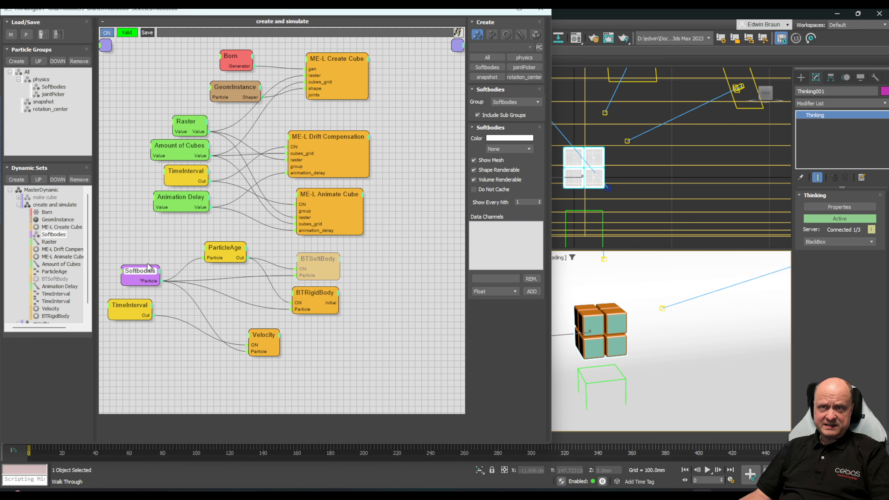
Step: Inspect the settings of the Born, Softbodies, BTRigidBody, Velocity and both TimeInterval nodes
click(233, 60)
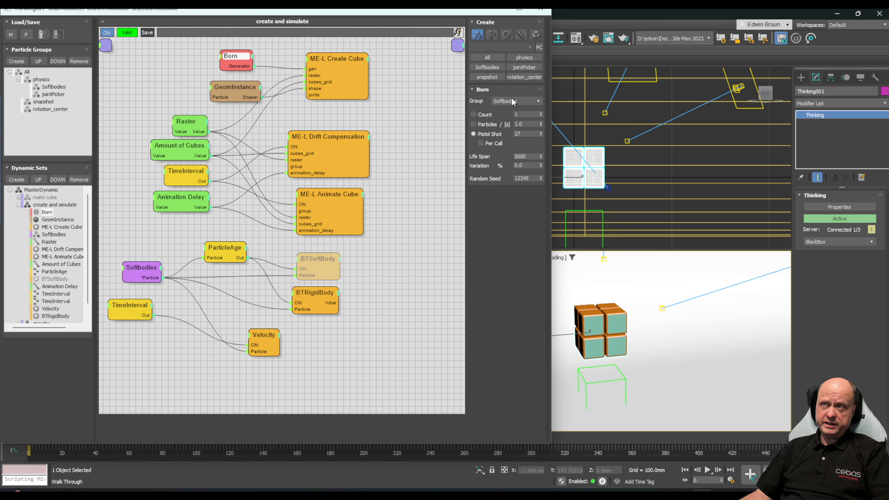
click(135, 268)
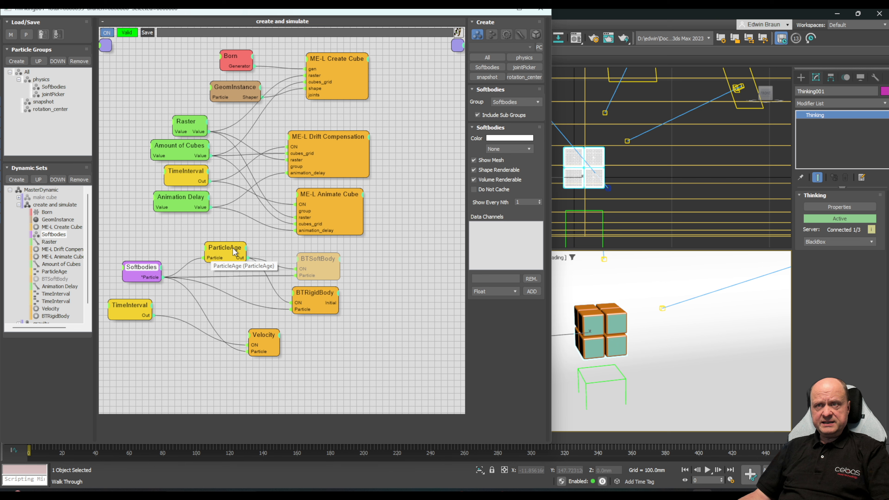
click(318, 291)
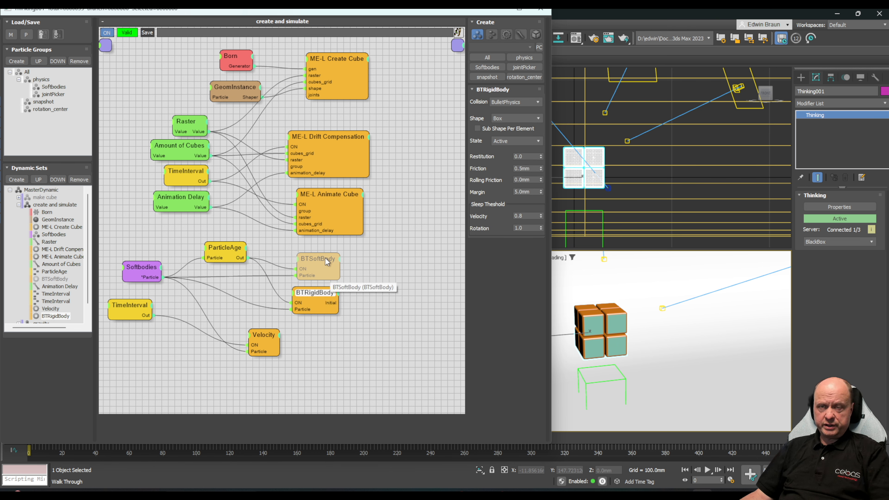
click(128, 307)
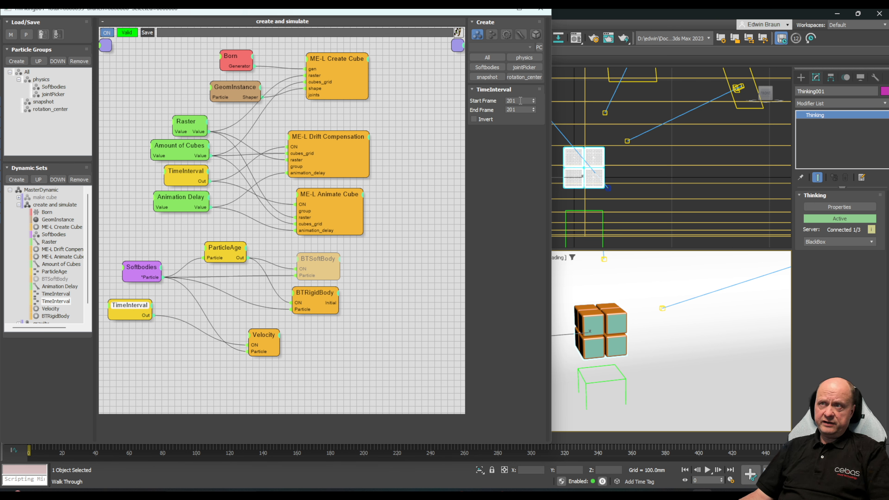
click(264, 336)
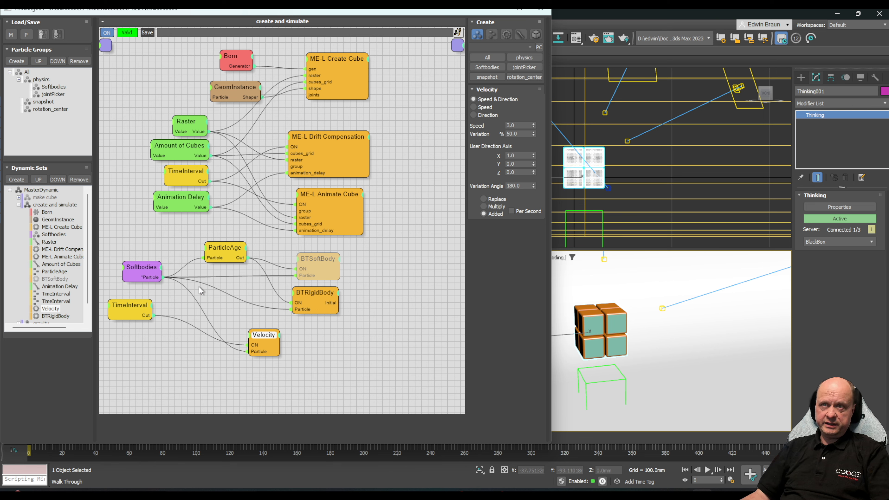
click(185, 169)
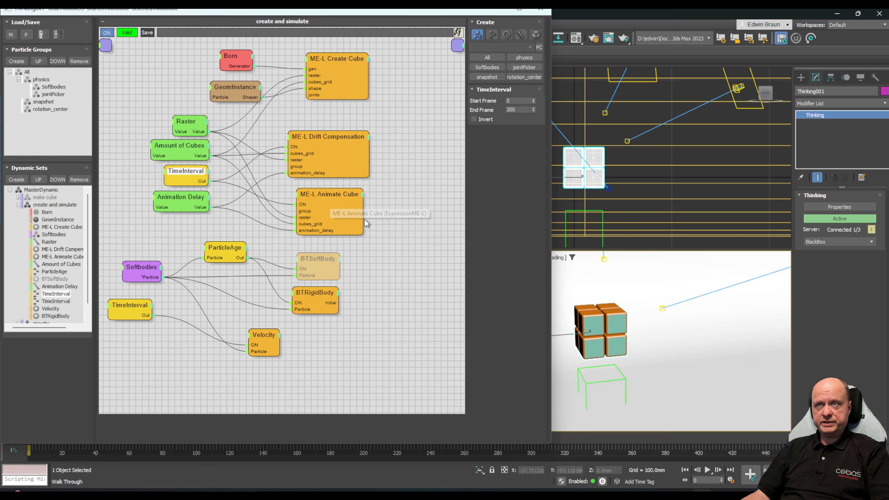
Step: Play the rigid-body simulation with the node window moved clear of the camera view, stop it and return to the first frame
key(/)
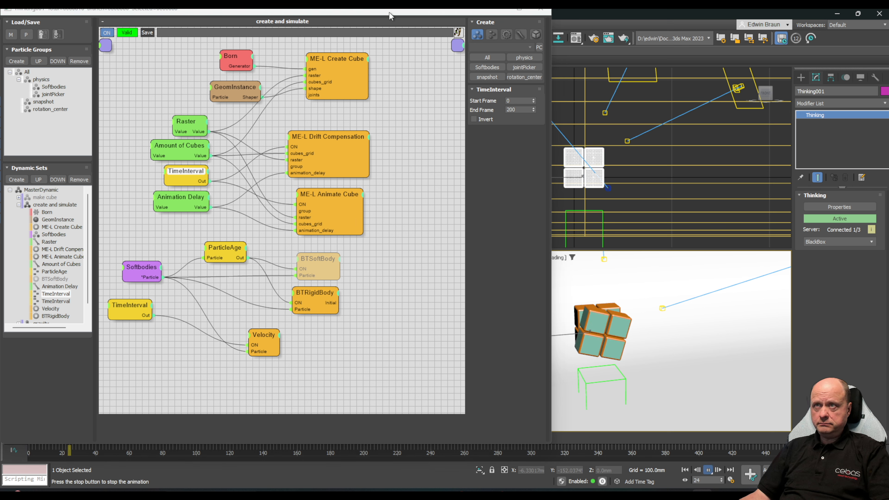
drag(385, 16, 282, 17)
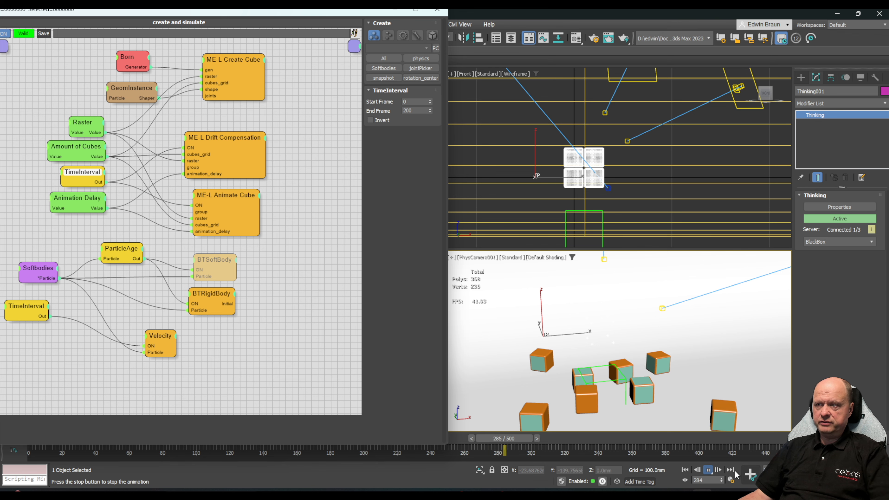
click(708, 471)
click(687, 470)
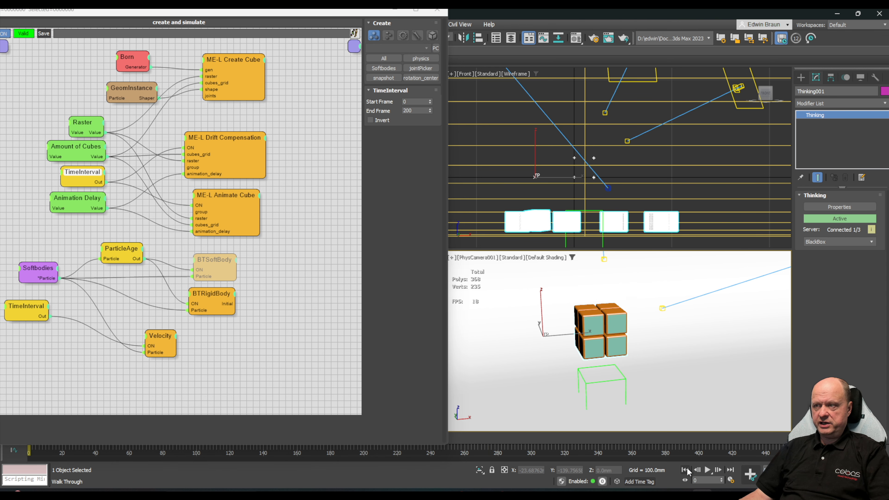
Step: Switch the simulation from rigid to soft bodies by disabling the BTRigidBody node and enabling the BTSoftBody node
drag(251, 14, 483, 17)
right_click(455, 298)
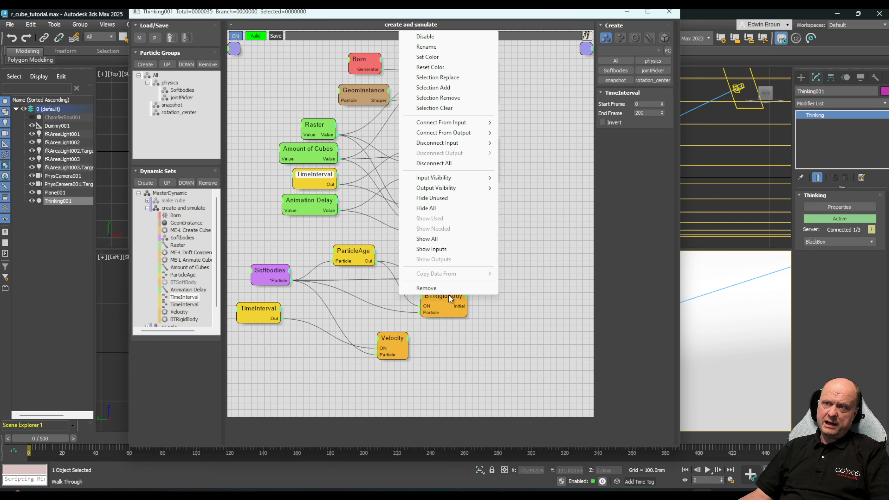
click(455, 36)
right_click(452, 303)
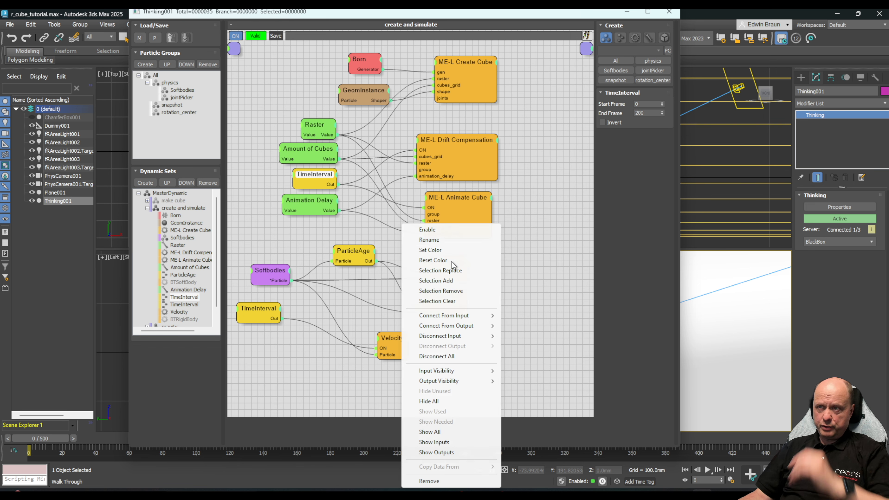
click(436, 231)
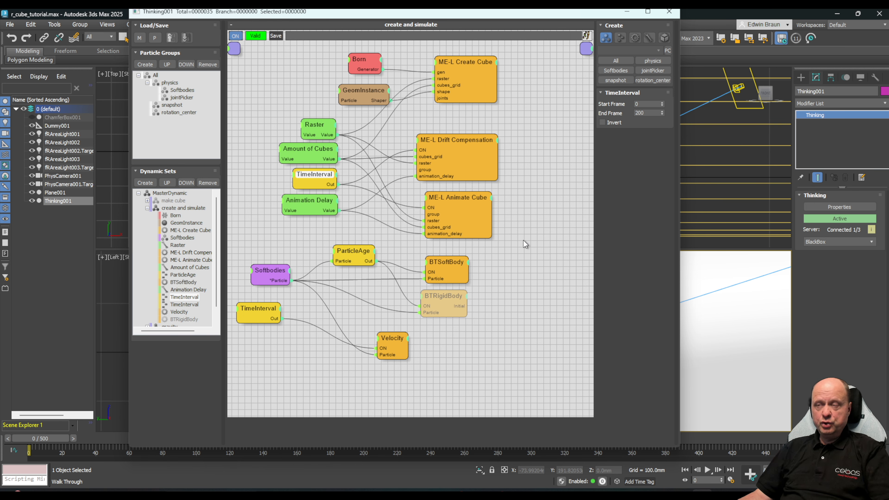
Step: Keep the camera view clear of the node window, inspect the BTSoftBody settings, and play the soft-body simulation to about frame 30
drag(464, 15, 158, 13)
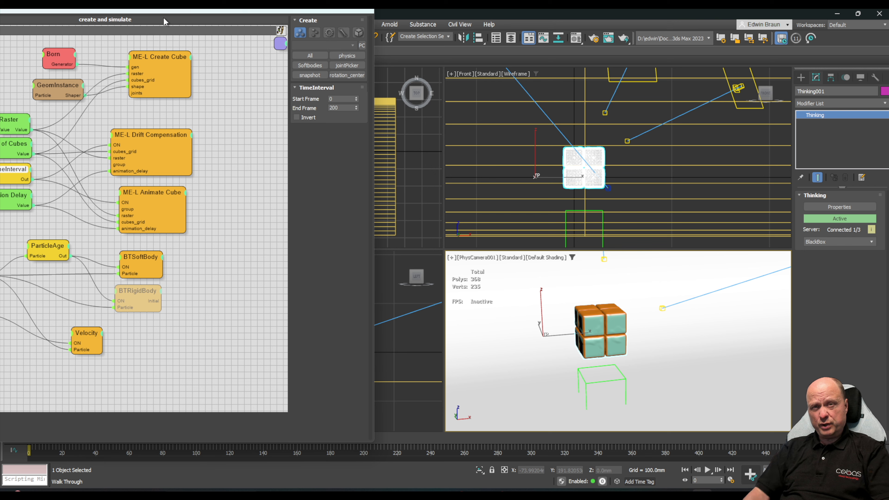
drag(181, 14, 313, 13)
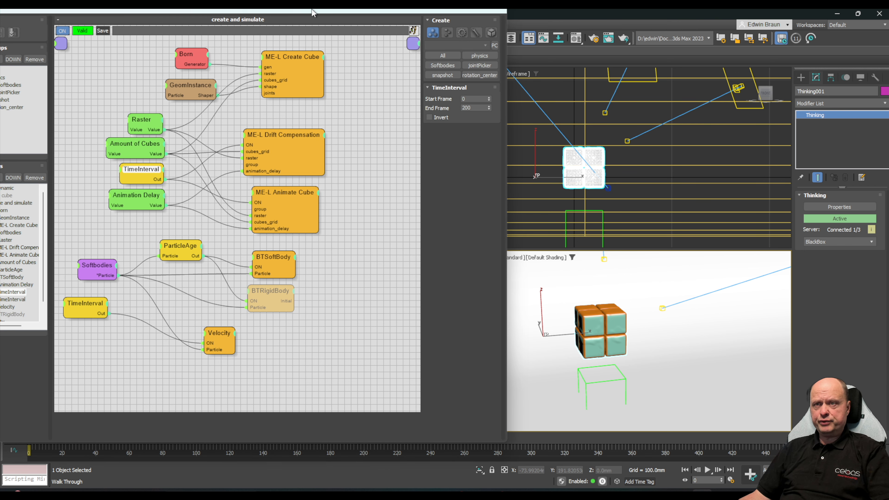
click(271, 259)
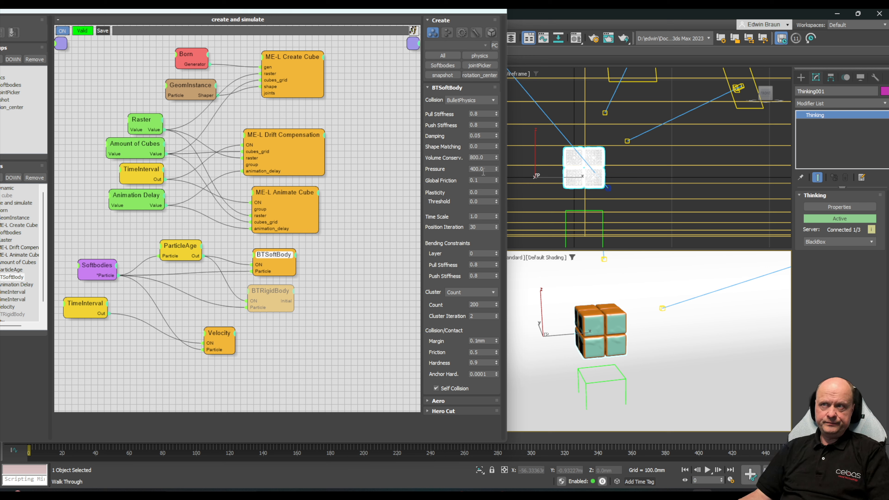
click(708, 470)
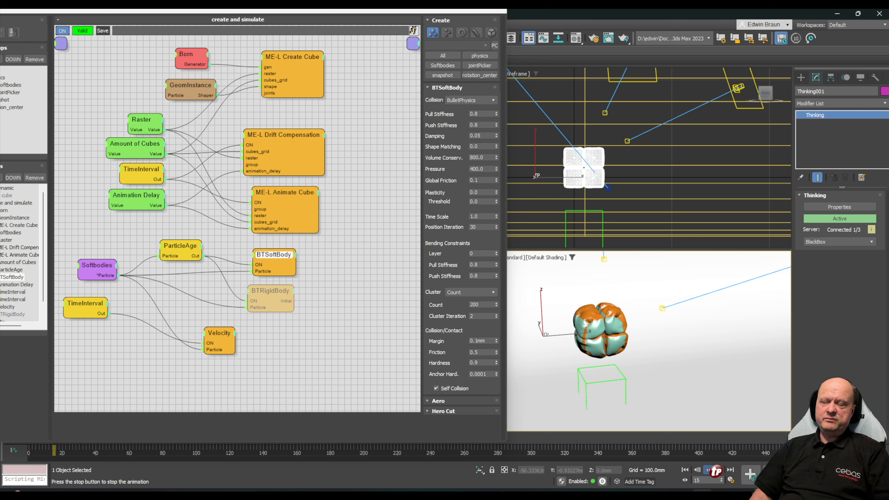
click(708, 470)
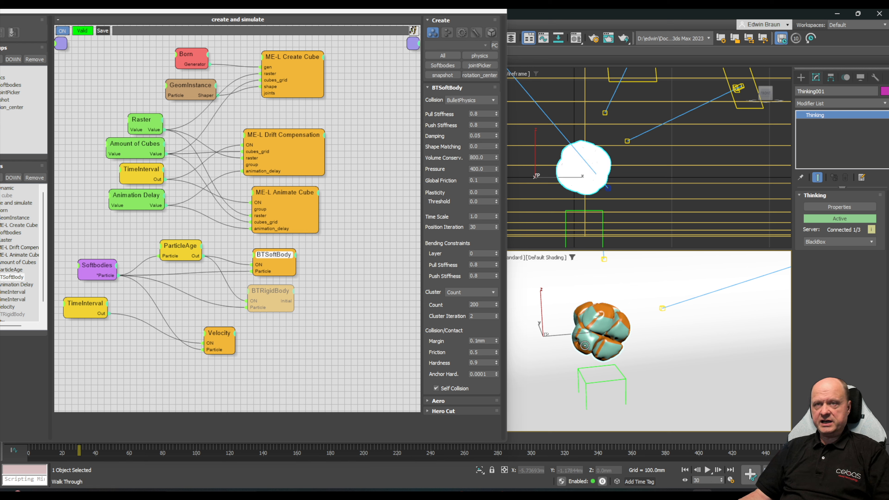
Step: Nudge the Animation Delay node and inspect its settings along with the ME-L Drift Compensation and ME-L Animate Cube parameters
click(139, 197)
drag(140, 197, 149, 199)
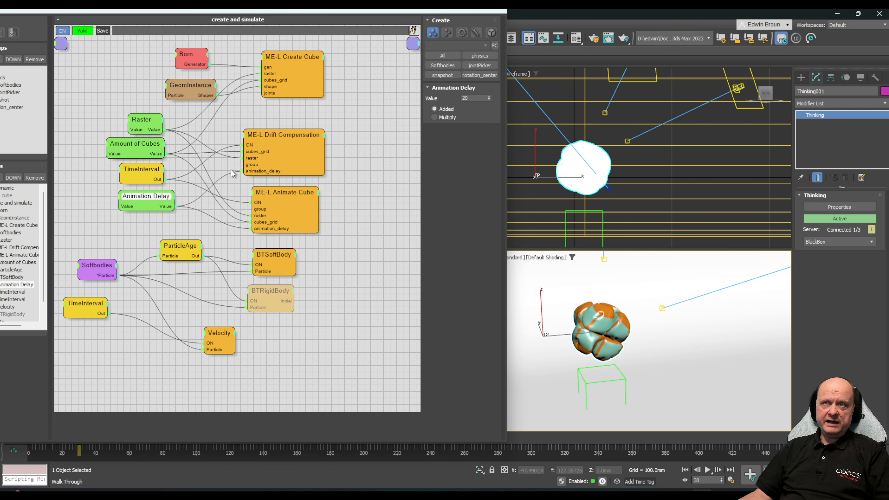
click(282, 134)
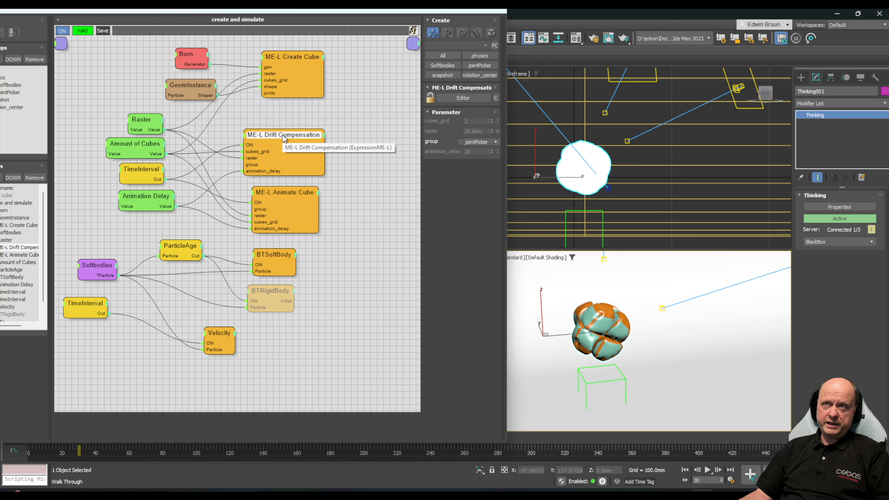
click(300, 190)
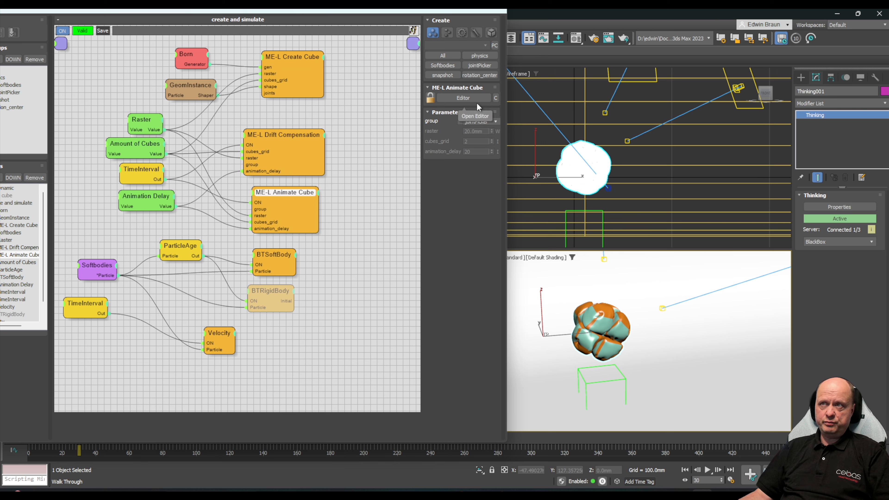
click(149, 199)
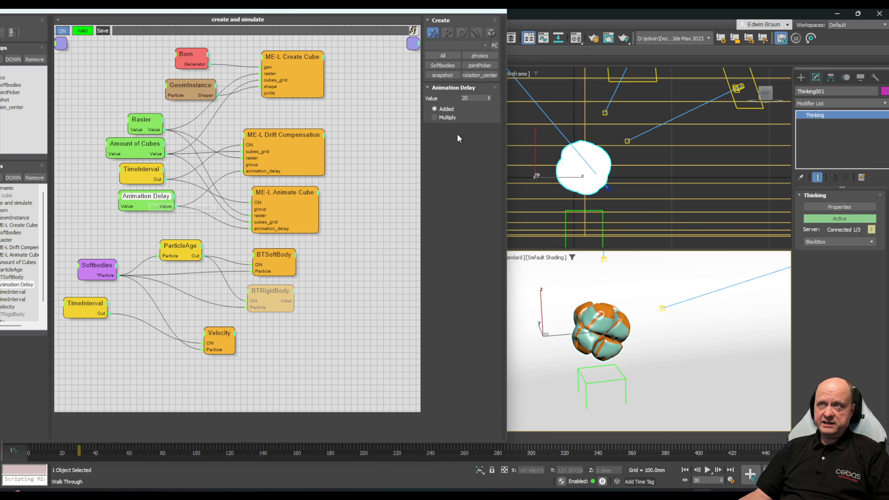
Step: Review the ME-L Animate Cube script, highlight the line 10 condition that delays the animation start, and close the script
click(278, 196)
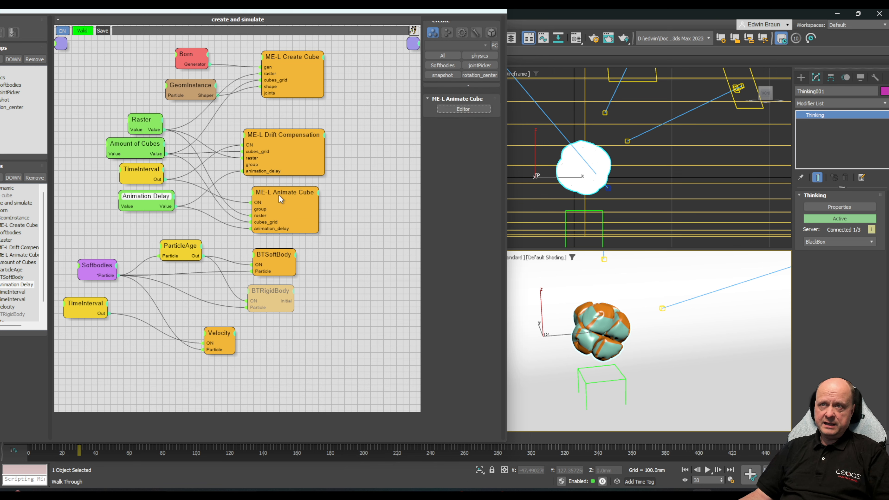
click(463, 98)
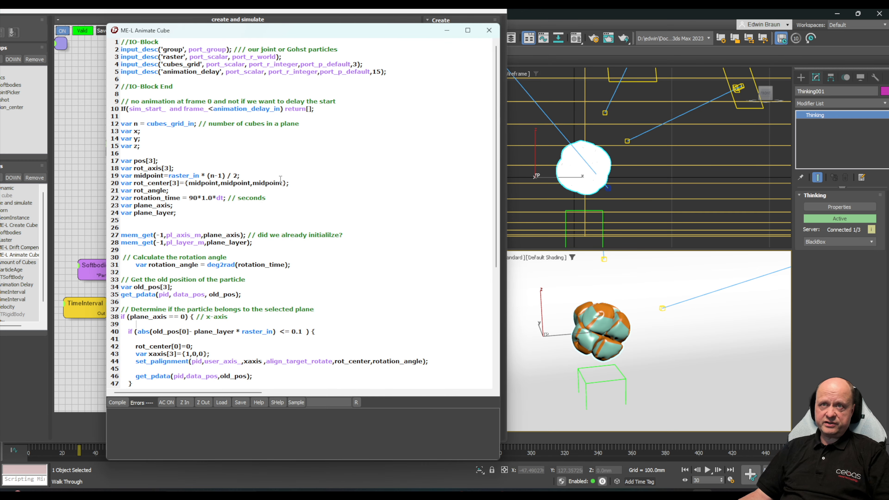
drag(275, 32, 401, 25)
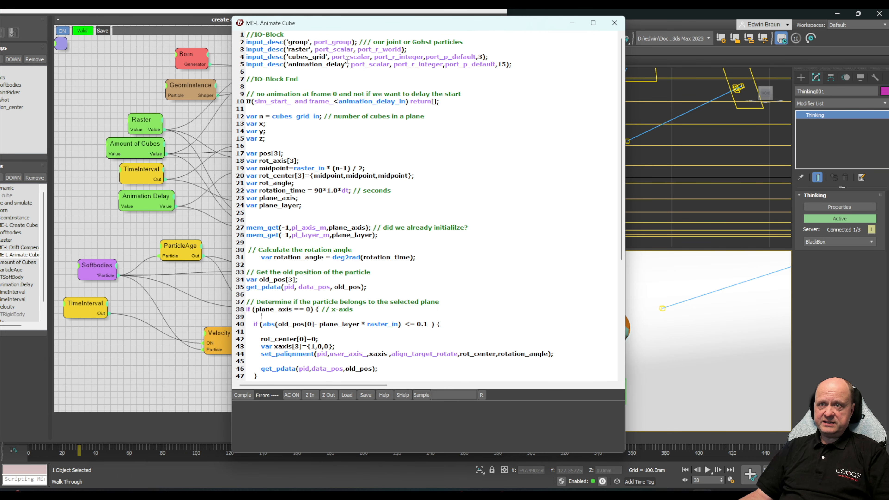
scroll(496, 130, down, 3)
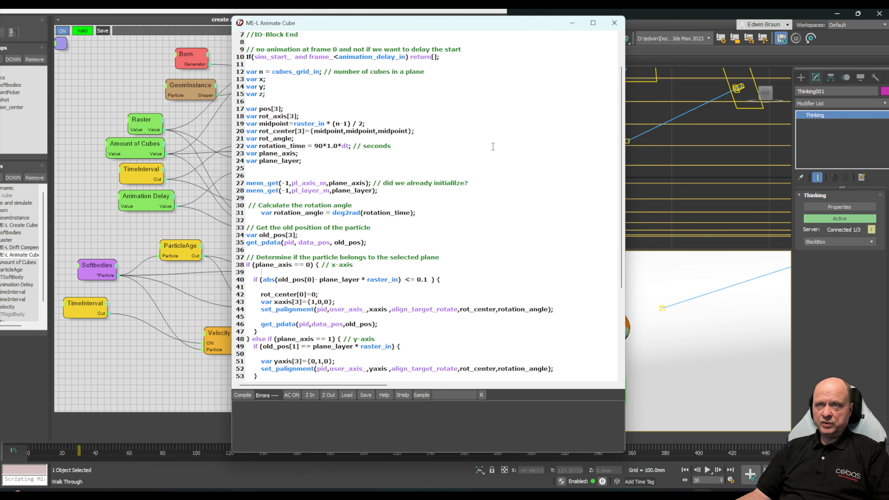
scroll(493, 146, up, 3)
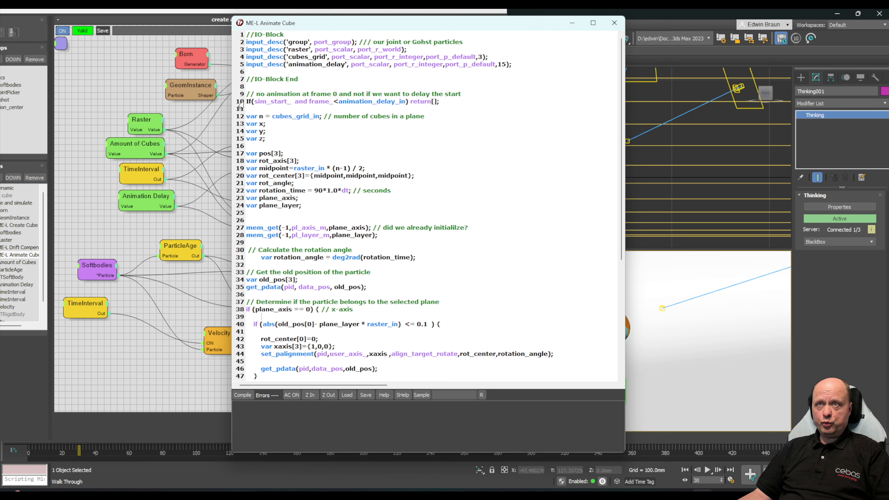
drag(241, 105, 446, 100)
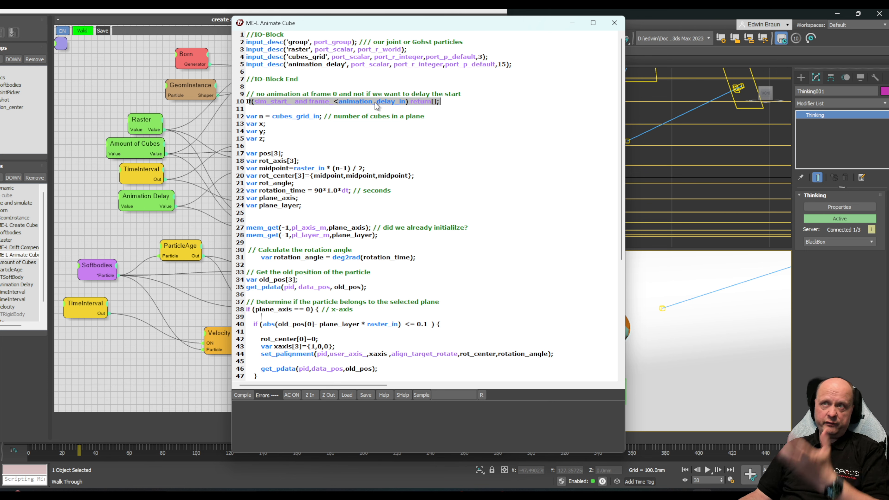
click(615, 22)
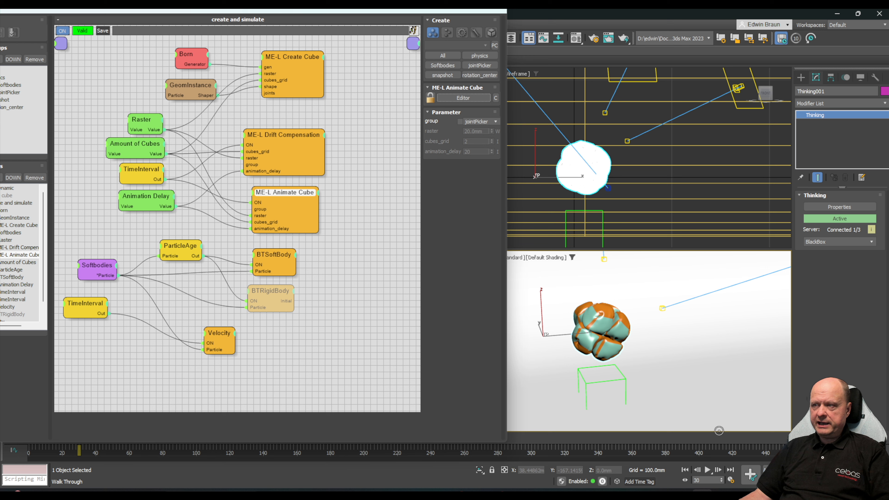
Step: Replay the soft-body simulation from the first frame to about frame 307 and inspect the BTSoftBody node's Hero Cut settings
click(685, 470)
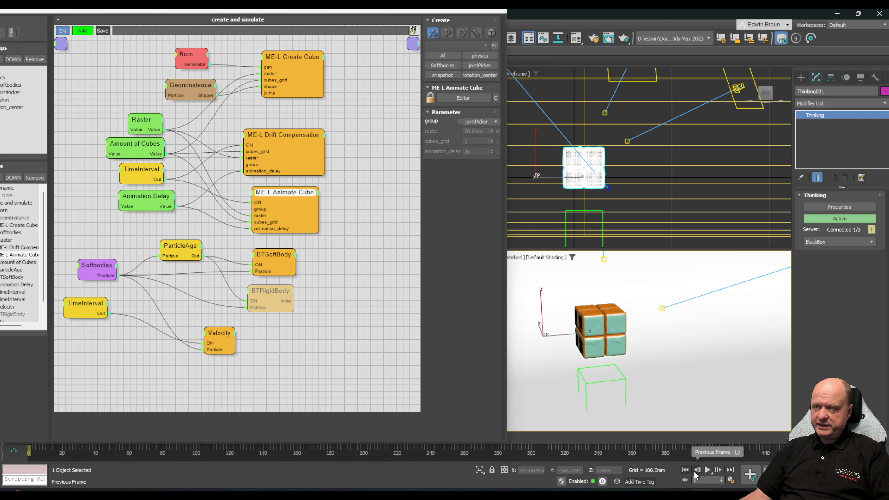
click(707, 470)
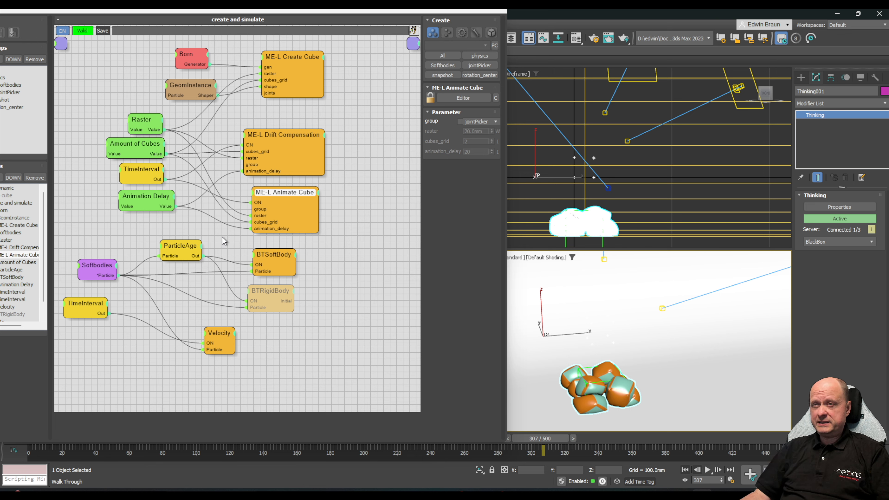
click(281, 254)
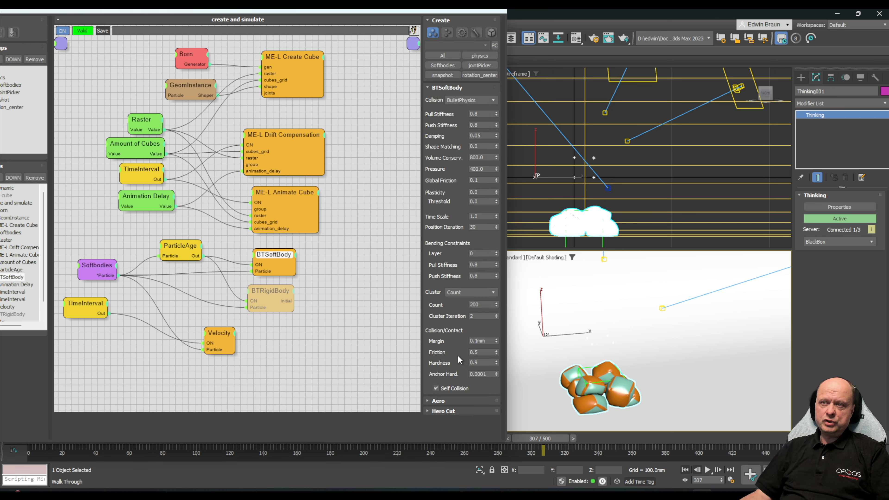
click(437, 412)
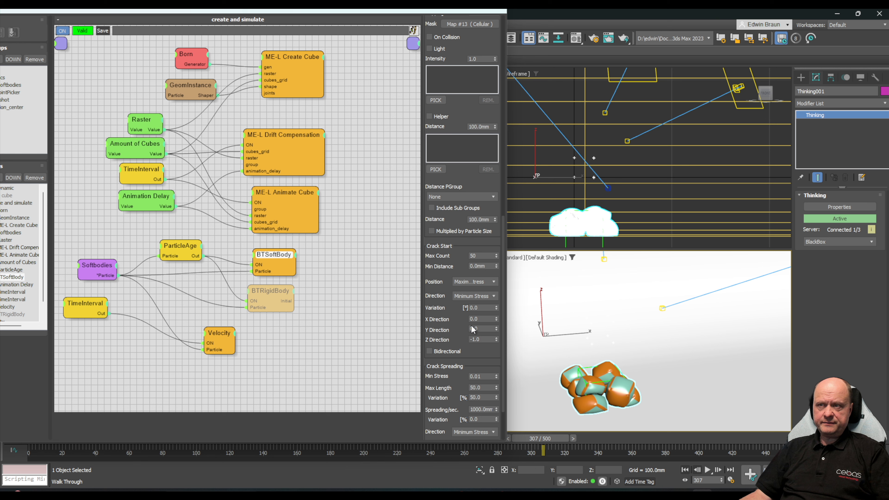
drag(463, 159, 472, 307)
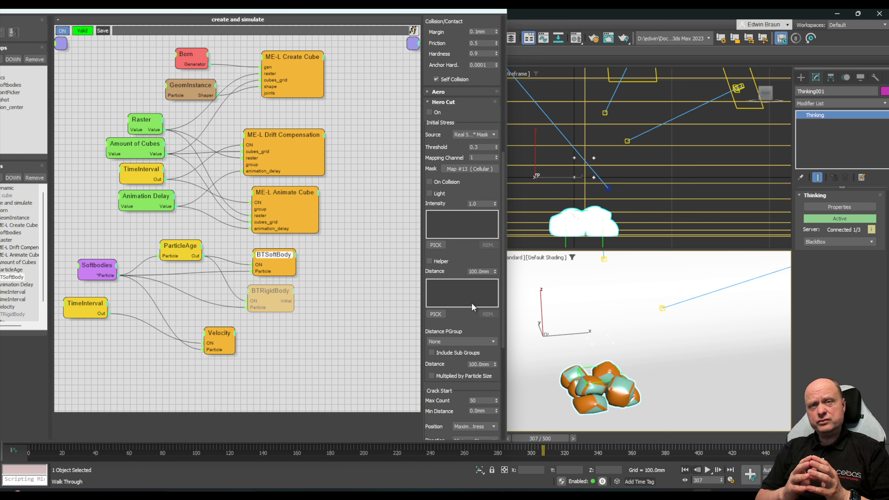
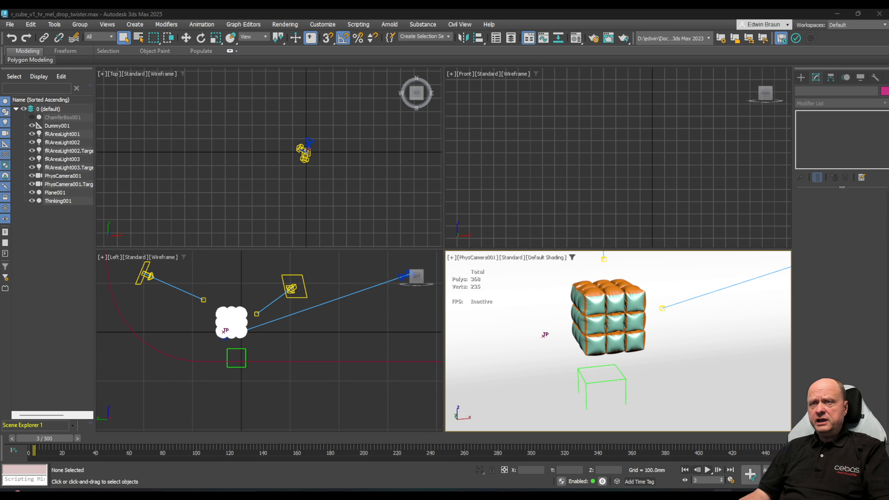
Step: Open the thinkingParticles setup of Thinking001 in the drop twister scene and place its window fully in view
scroll(316, 157, up, 5)
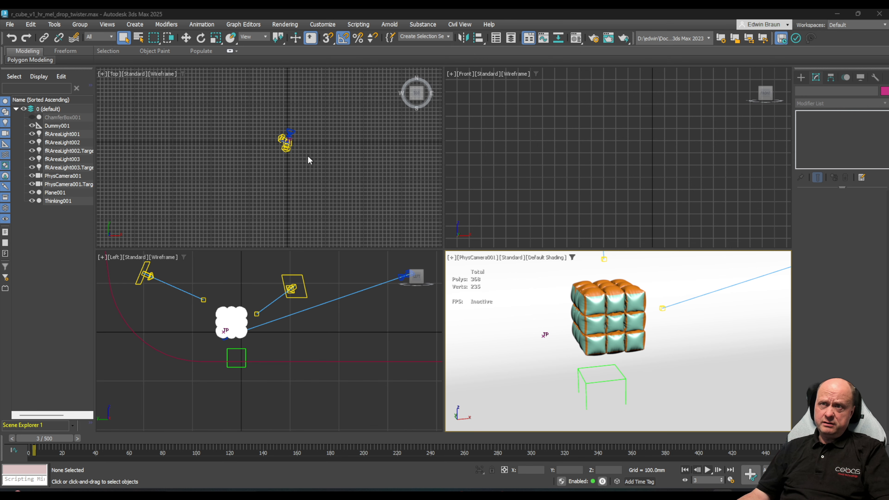
scroll(254, 123, up, 4)
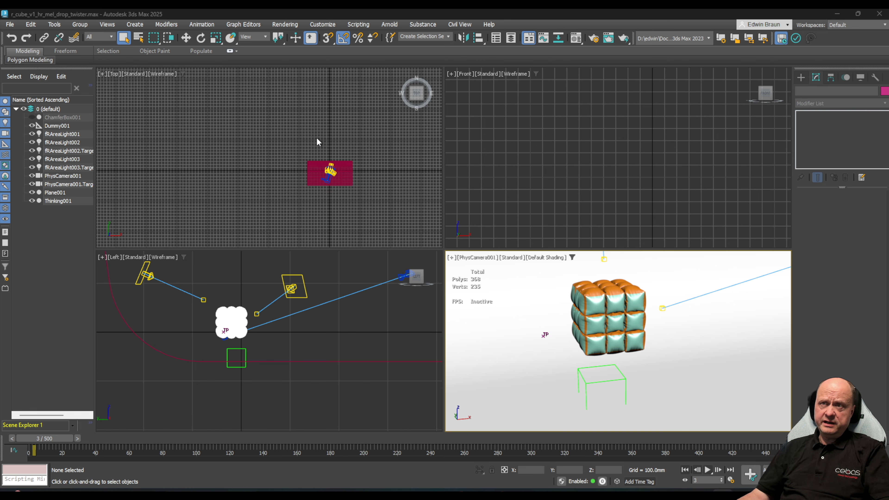
scroll(318, 141, up, 5)
scroll(647, 177, down, 10)
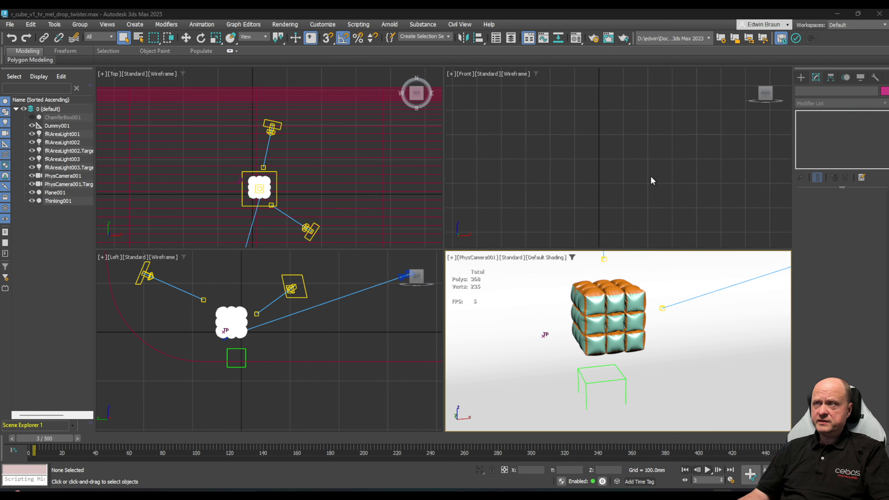
scroll(649, 121, up, 8)
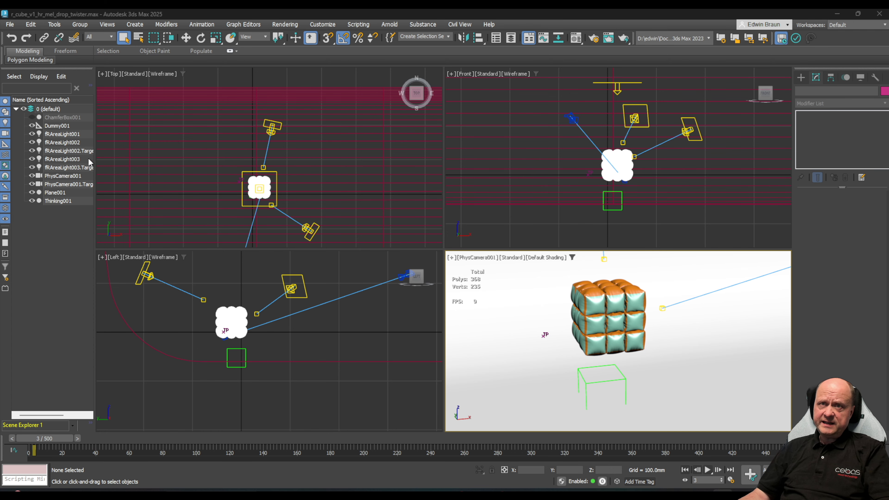
click(63, 202)
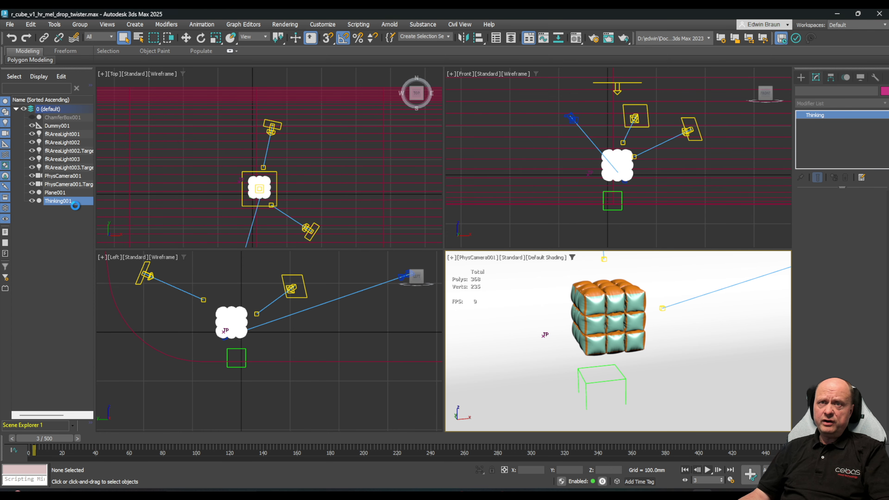
click(840, 207)
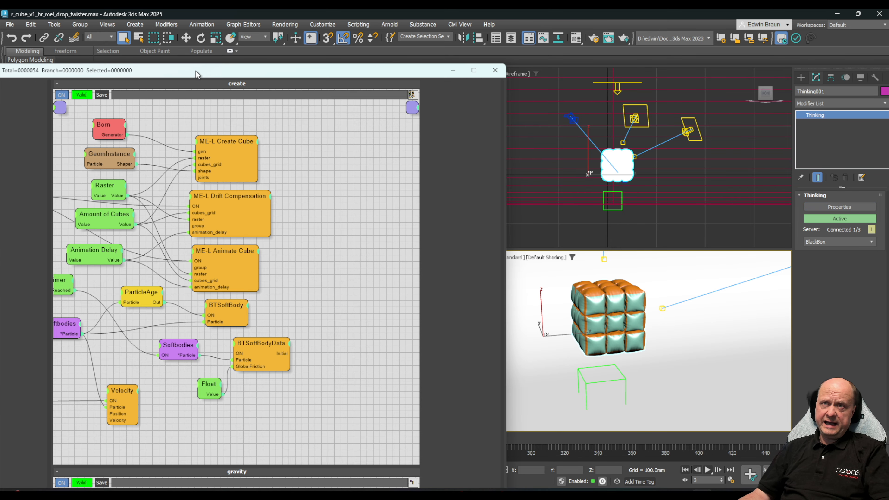
drag(197, 75, 406, 18)
Step: Examine the node network of the plop dynamic set
drag(251, 240, 254, 309)
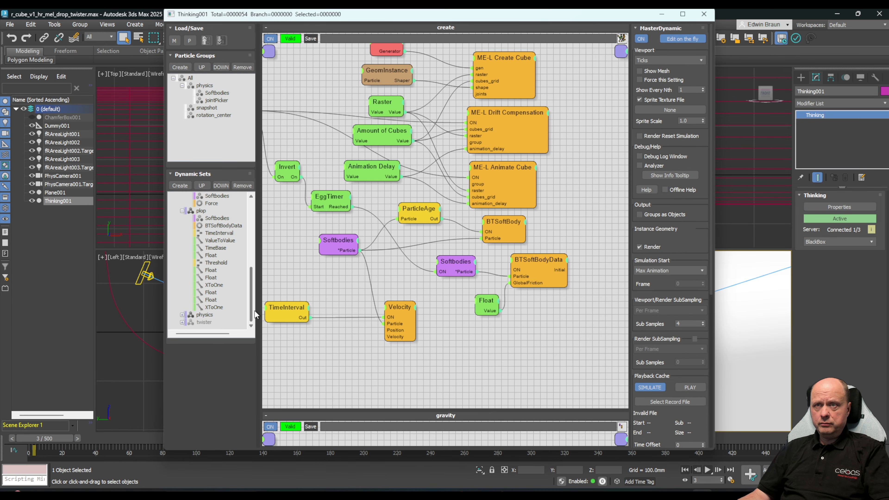
click(201, 211)
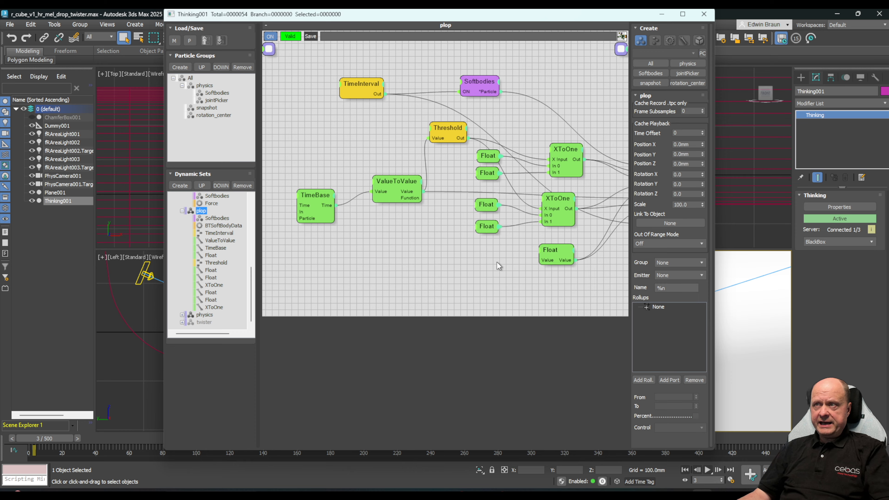
middle_drag(499, 266, 475, 277)
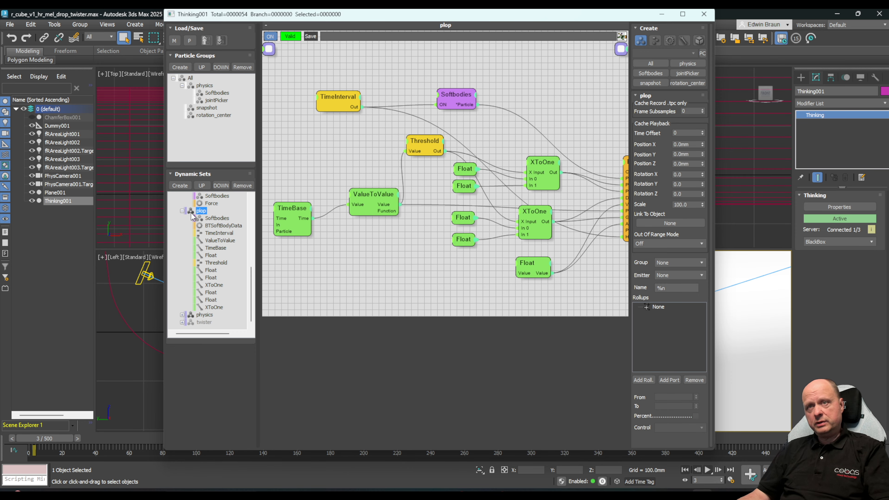
Step: In the create dynamic set, inspect BTSoftBody's Global Friction and the Float node feeding BTSoftBodyData's GlobalFriction input
drag(250, 287, 251, 253)
click(218, 210)
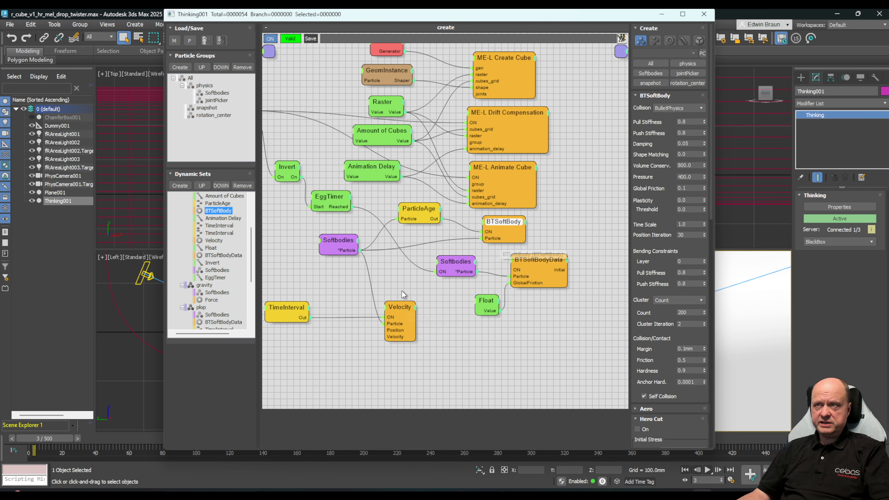
middle_drag(434, 267, 520, 290)
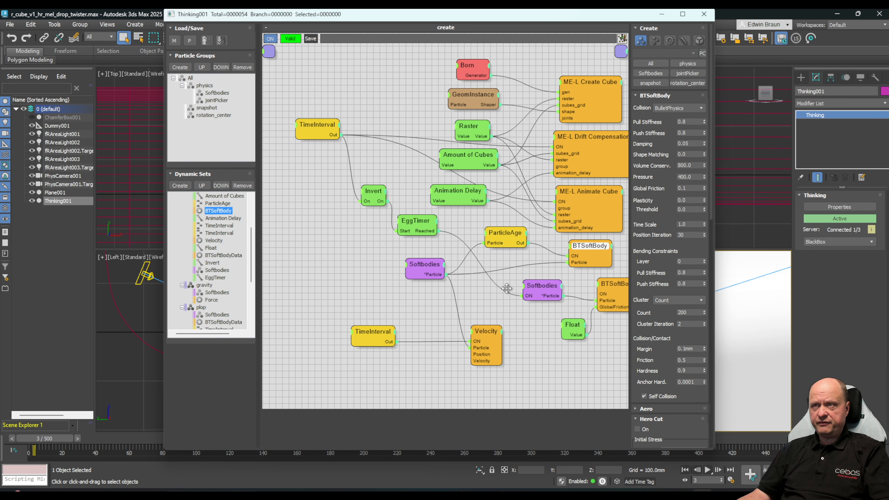
middle_drag(366, 255, 286, 222)
click(542, 250)
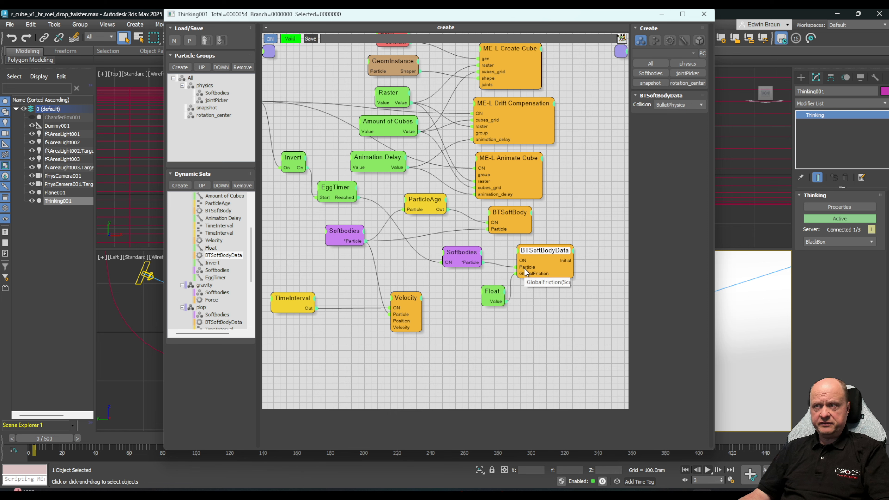
click(518, 212)
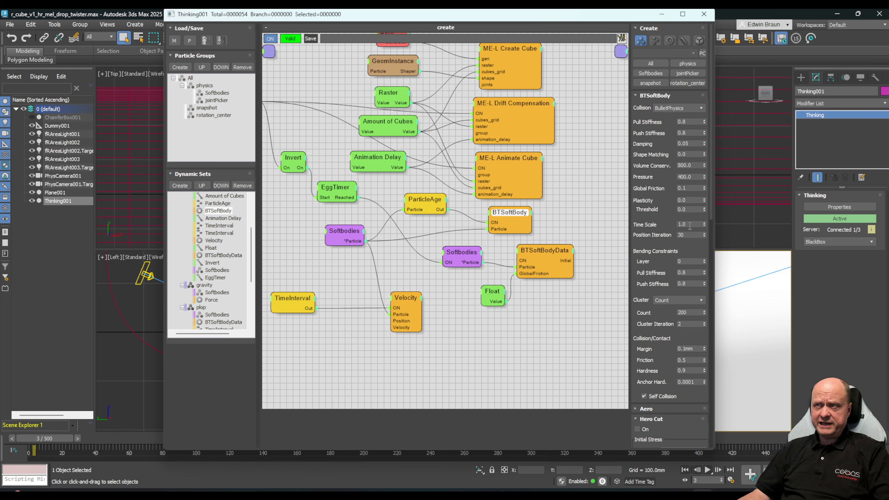
drag(690, 189, 672, 191)
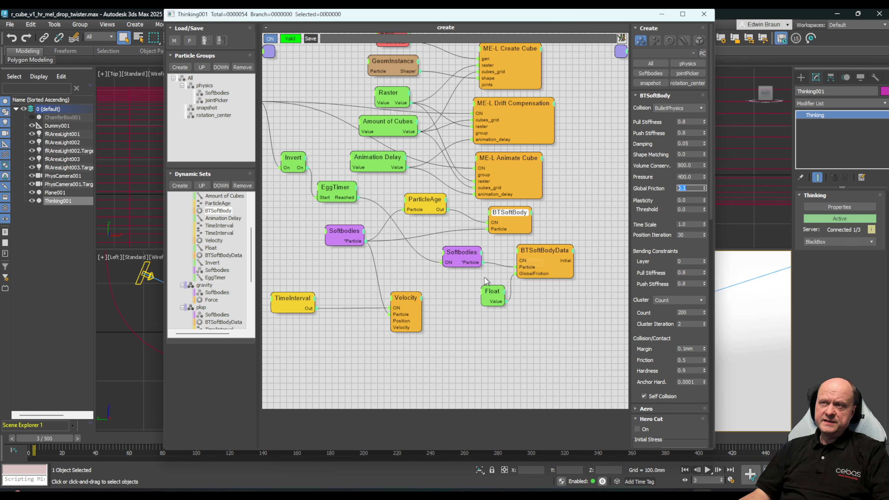
click(557, 254)
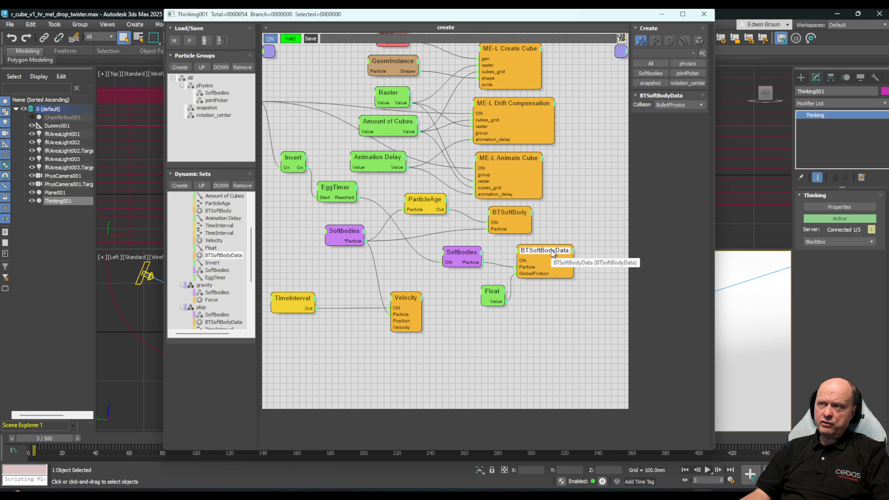
click(492, 292)
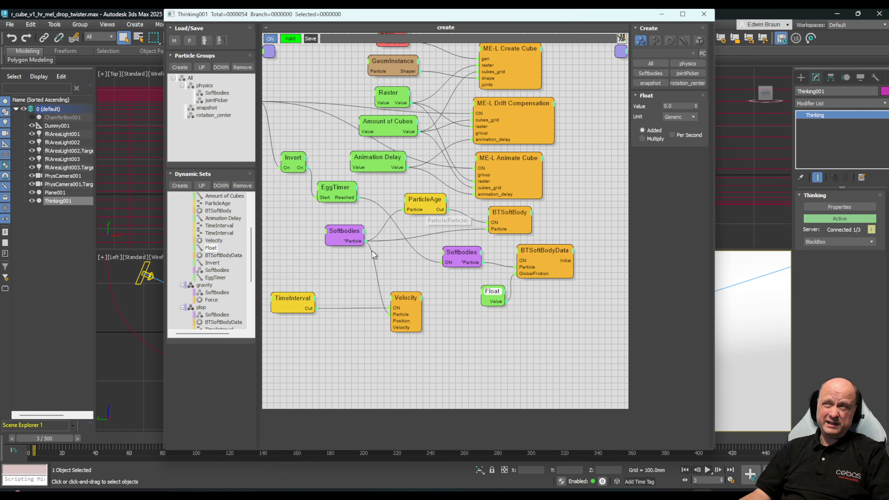
Step: Open the plop dynamic set and inspect the TimeInterval frame range and the ValueToValue node's curve and input range
scroll(253, 272, down, 5)
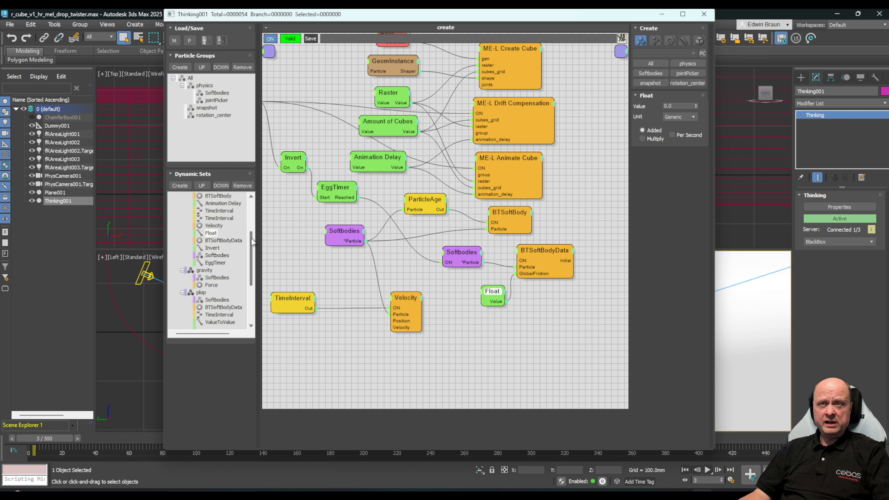
click(201, 210)
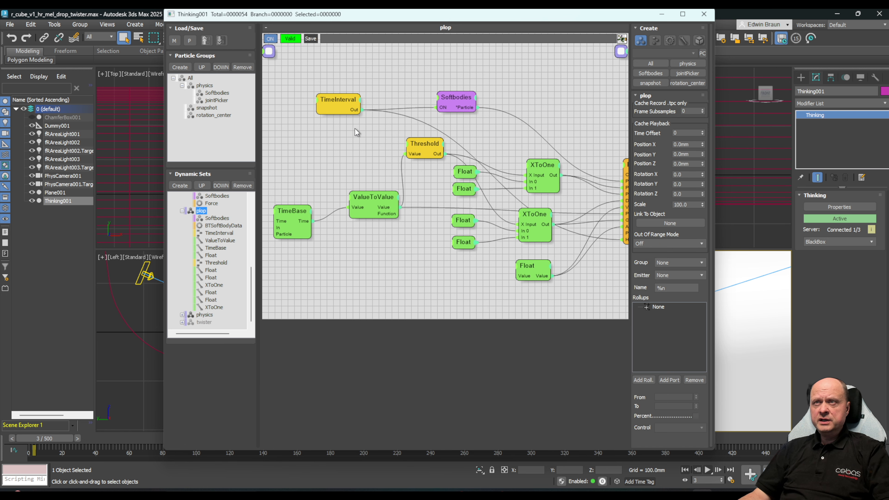
click(337, 100)
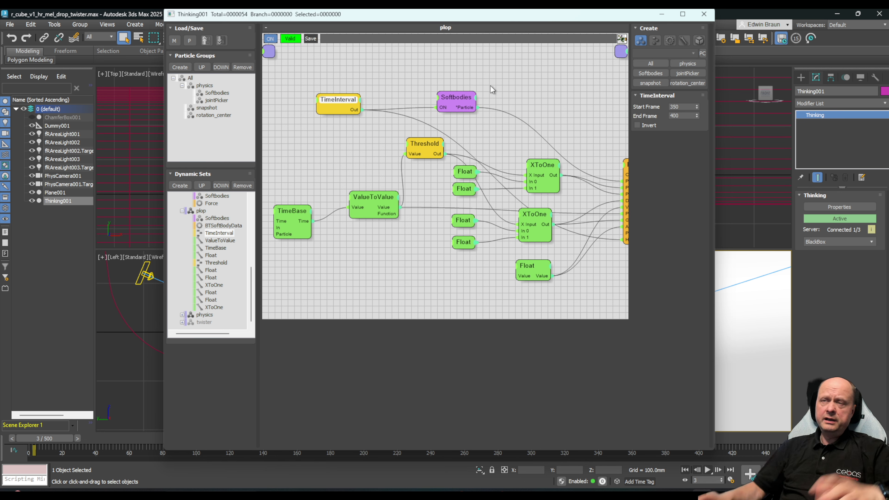
middle_drag(554, 94, 509, 108)
click(333, 213)
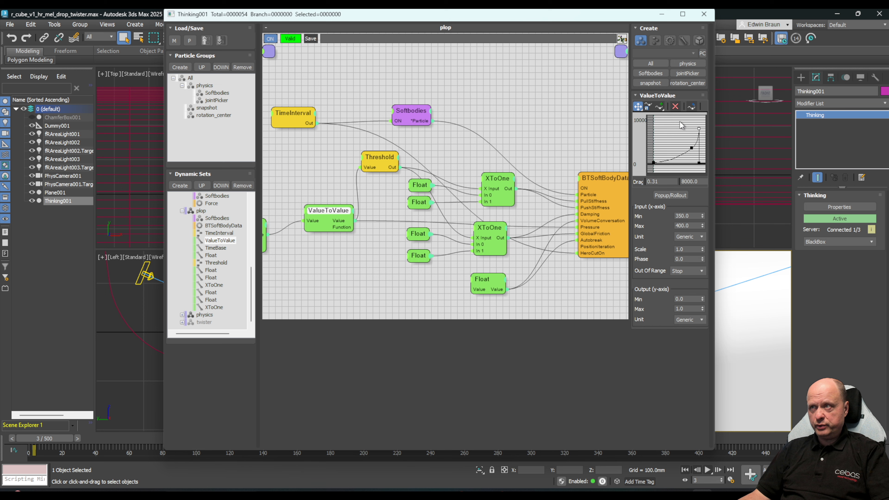
middle_drag(582, 143, 532, 136)
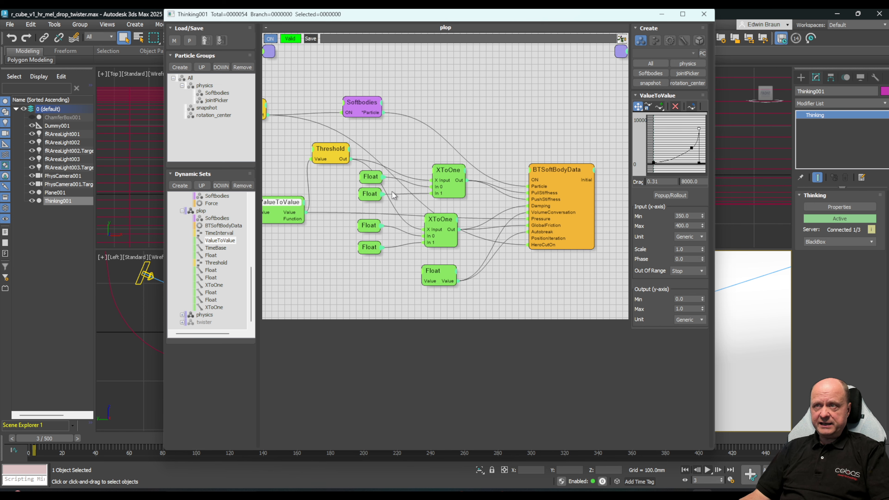
Step: Inspect the upper XToOne node and its two Float inputs that switch BTSoftBodyData's PullStiffness and PushStiffness
mouse_move(555, 166)
mouse_down()
mouse_move(554, 147)
mouse_move(561, 162)
mouse_up()
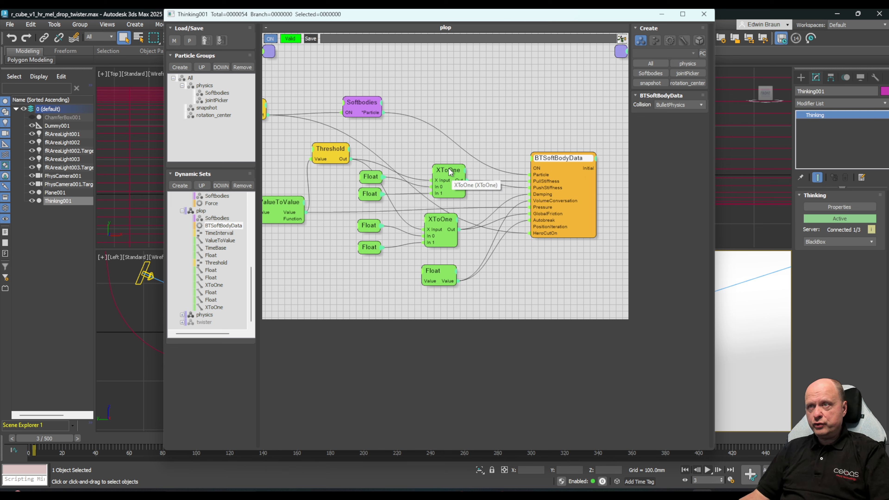
mouse_move(451, 171)
mouse_down()
mouse_move(444, 157)
mouse_move(444, 170)
mouse_up()
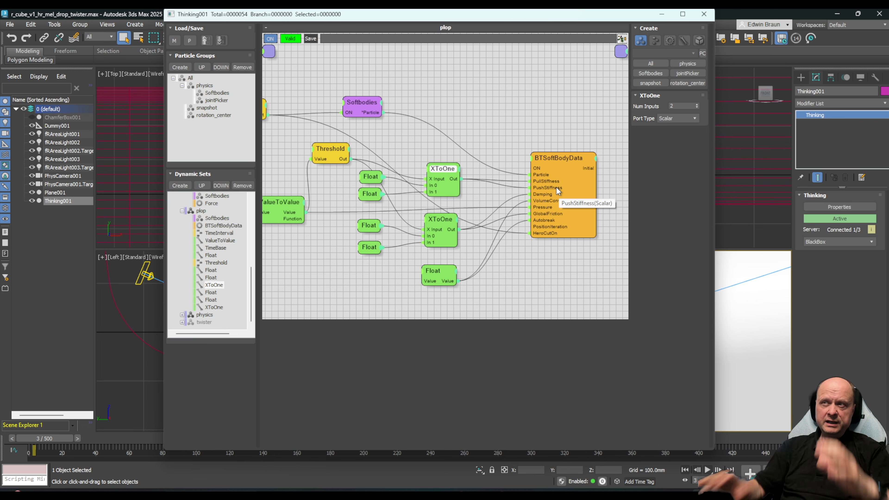
click(369, 194)
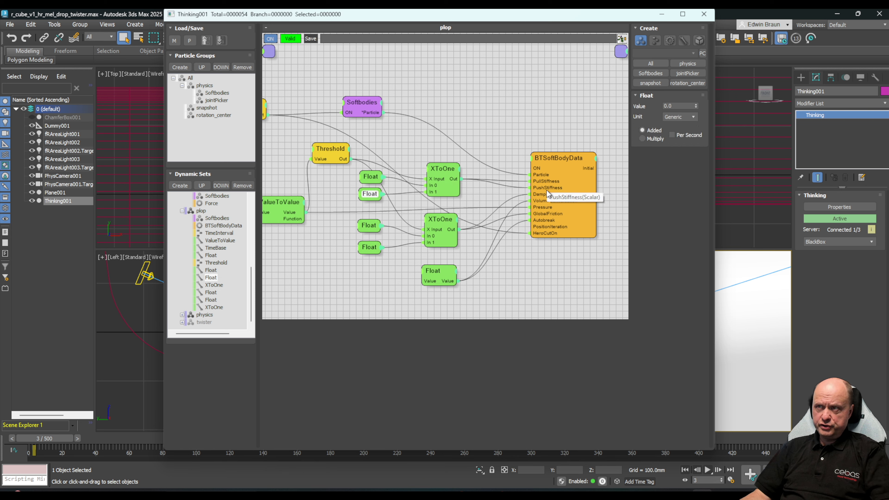
double_click(373, 178)
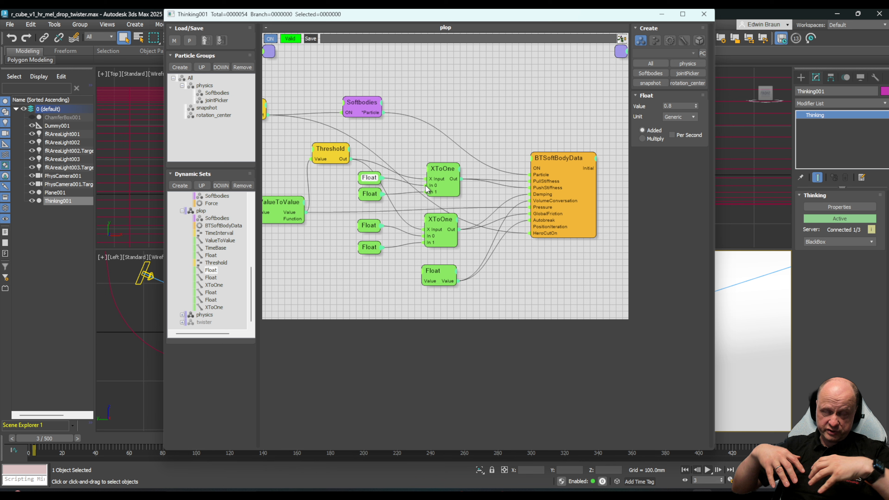
click(372, 195)
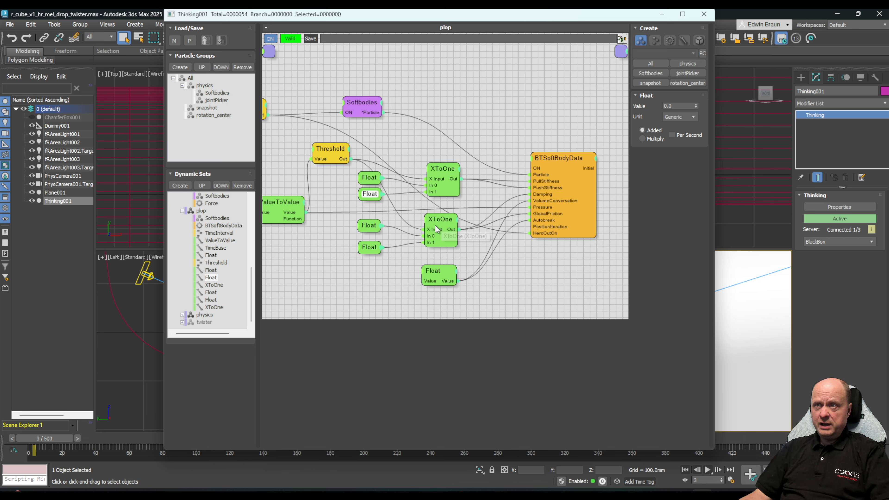
Step: Examine the lower XToOne node, the Float node beneath it, and BTSoftBodyData's Autobreak and HeroCutOn inputs
drag(435, 224, 435, 216)
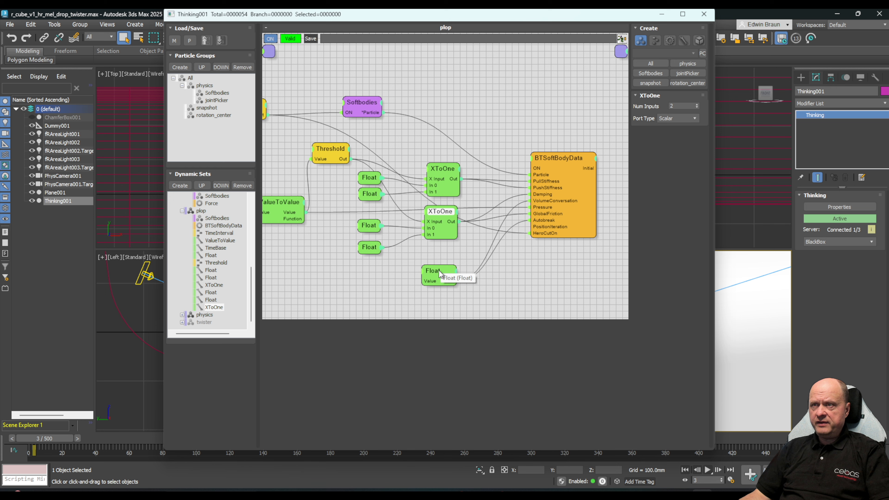
mouse_move(440, 273)
mouse_down()
mouse_move(452, 262)
mouse_move(437, 267)
mouse_up()
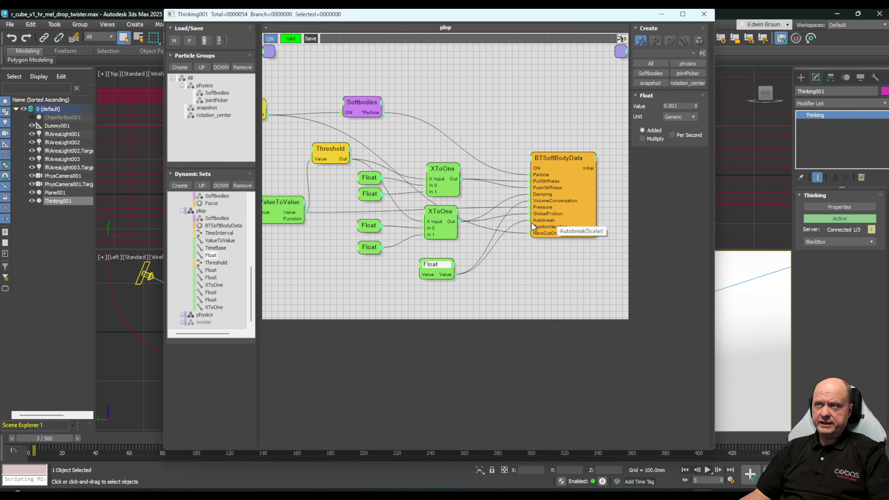
drag(463, 260, 441, 265)
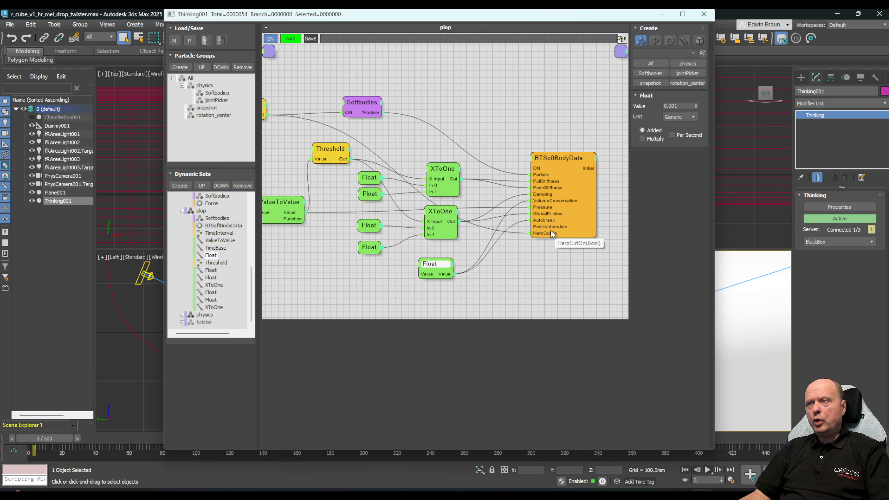
drag(558, 157, 559, 150)
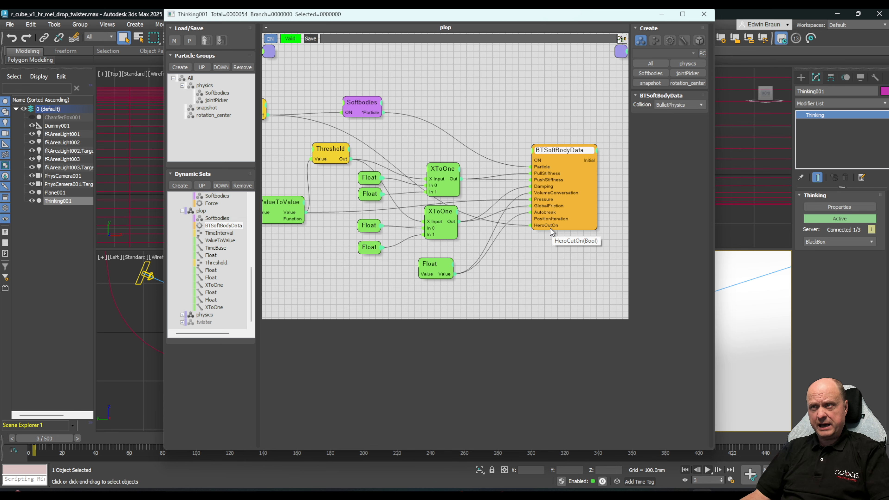
middle_drag(374, 114, 438, 111)
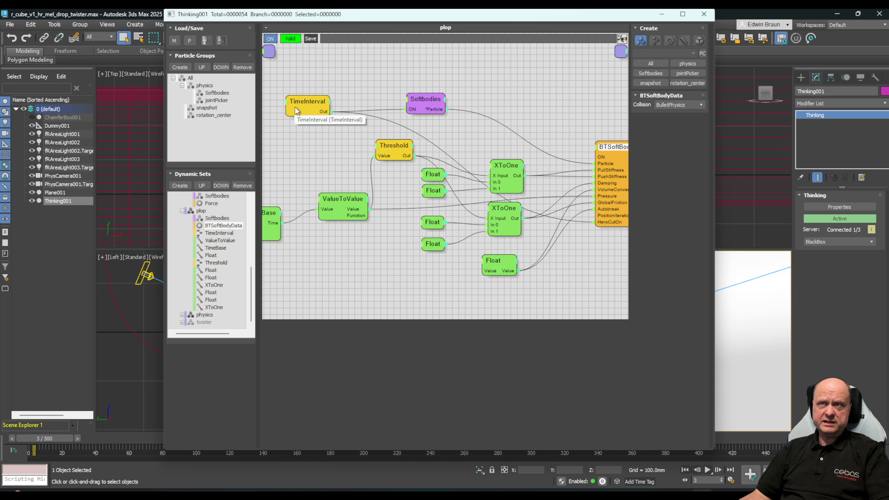
middle_drag(562, 288, 500, 250)
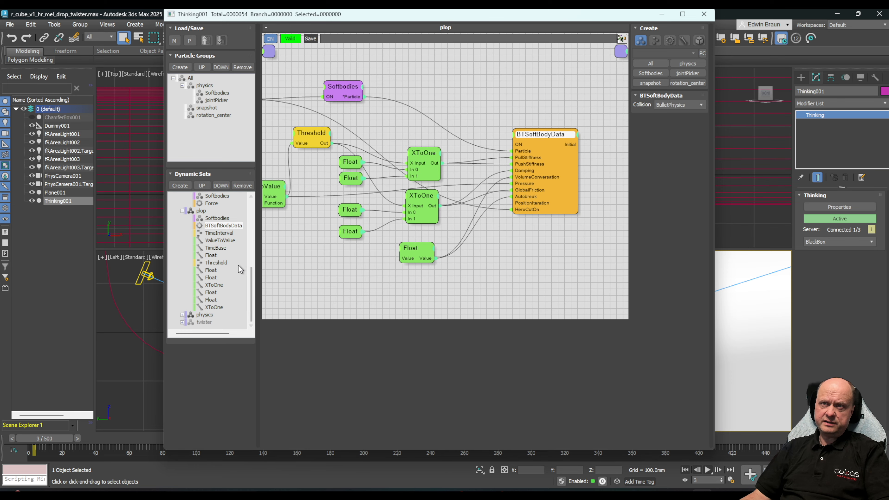
drag(251, 284, 257, 215)
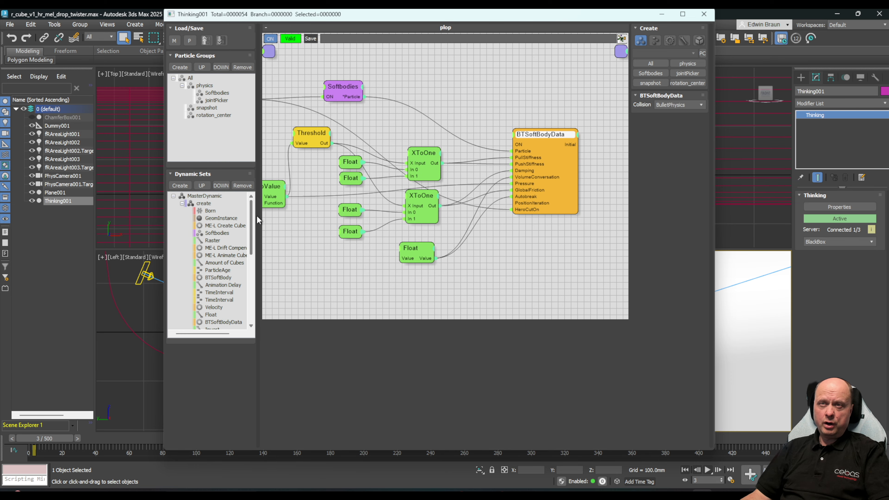